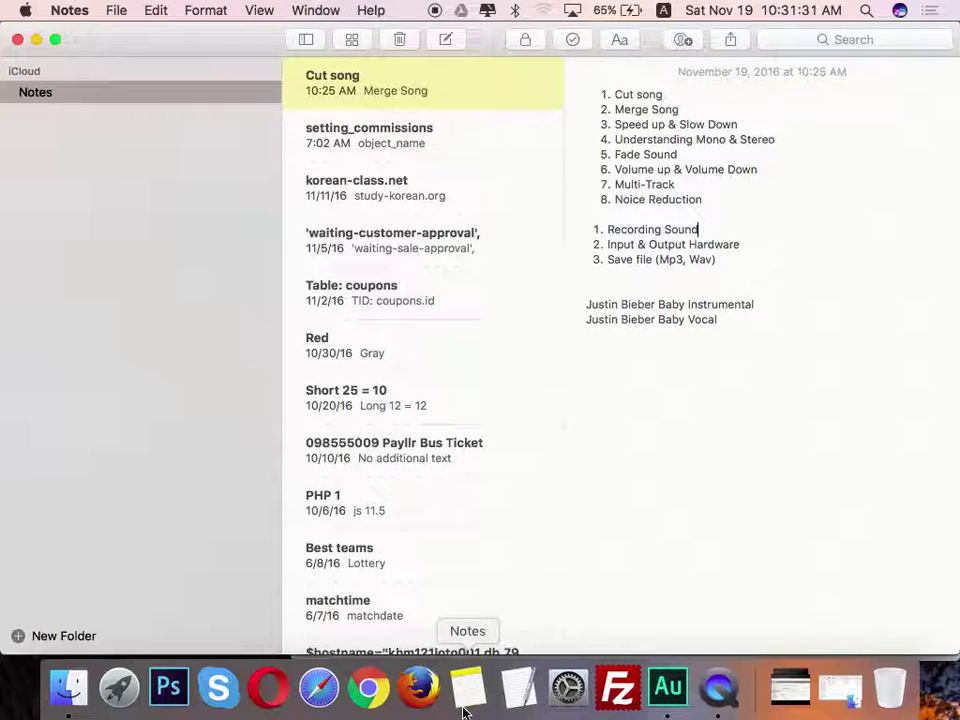
# Switch to Adobe Audition with the empty Editor in front
pyautogui.click(668, 688)
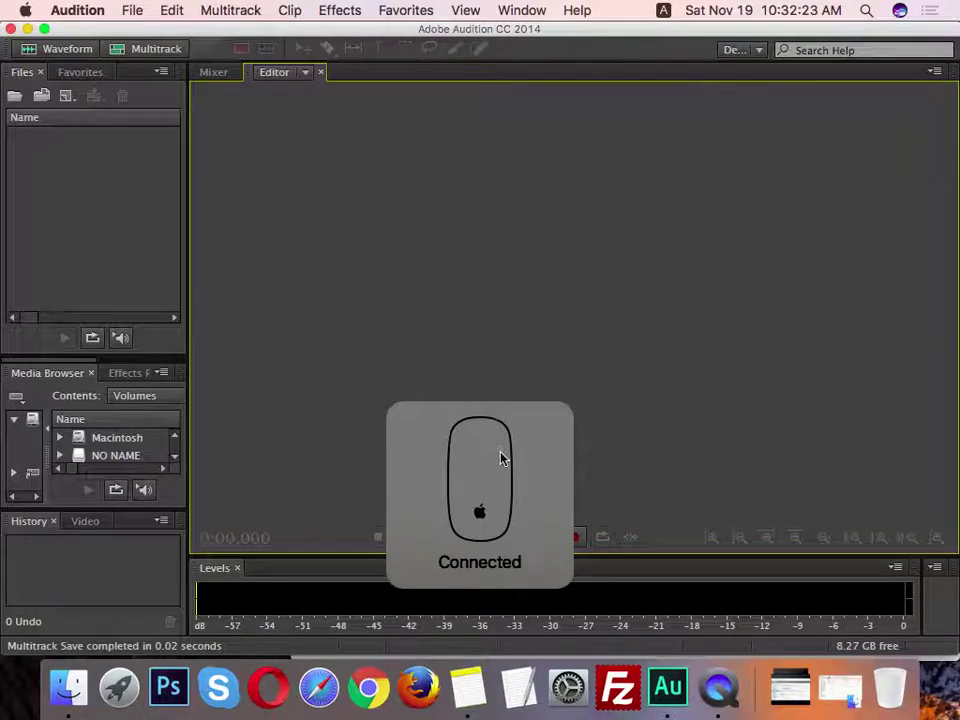
pyautogui.hotkey('ctrl', 'Up')
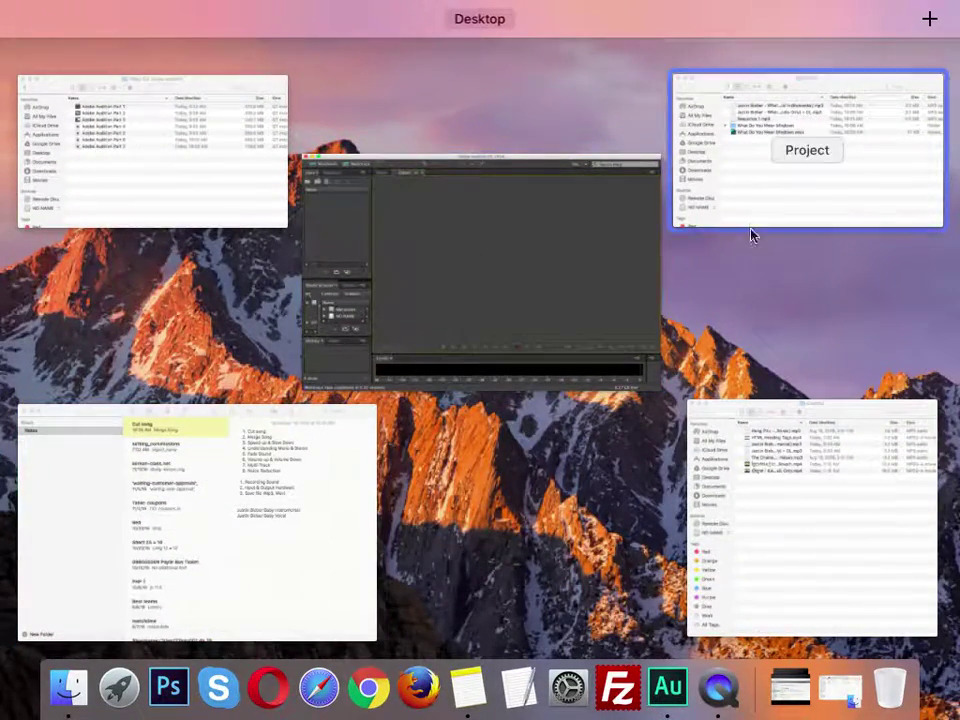
pyautogui.click(581, 274)
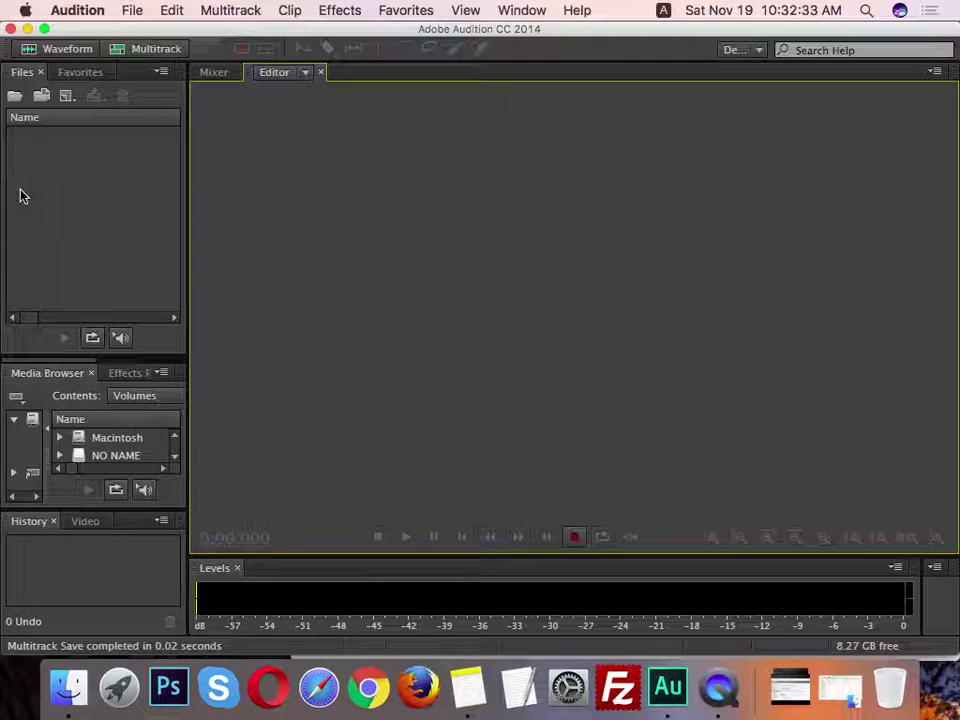
# Record a new 44100 Hz stereo, 32-bit float audio file named TestVoice for about 71 seconds
pyautogui.click(574, 540)
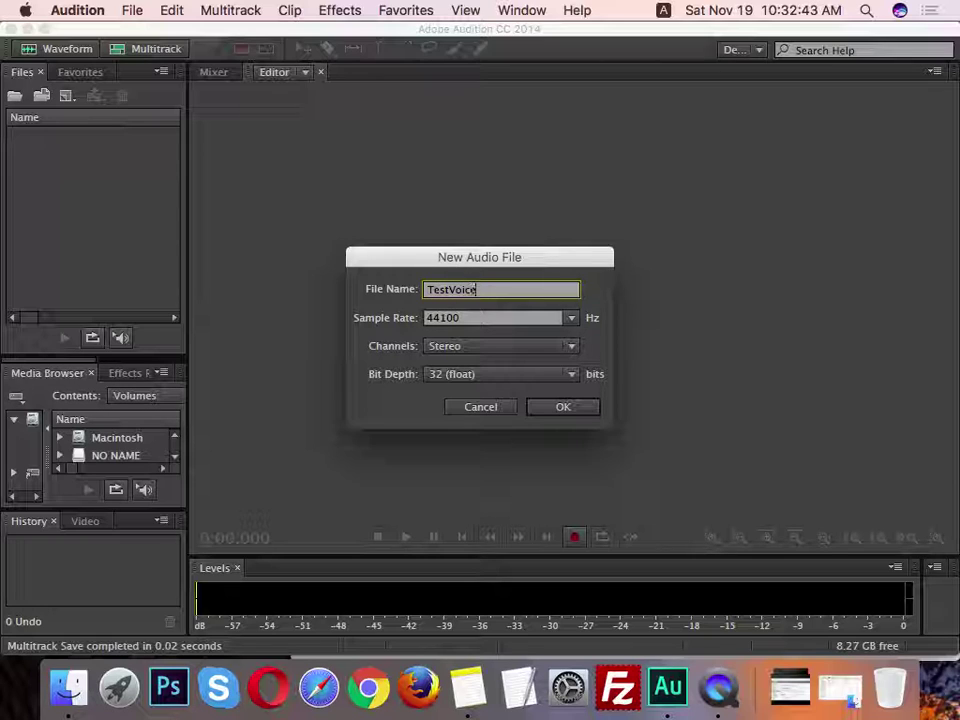
pyautogui.click(561, 410)
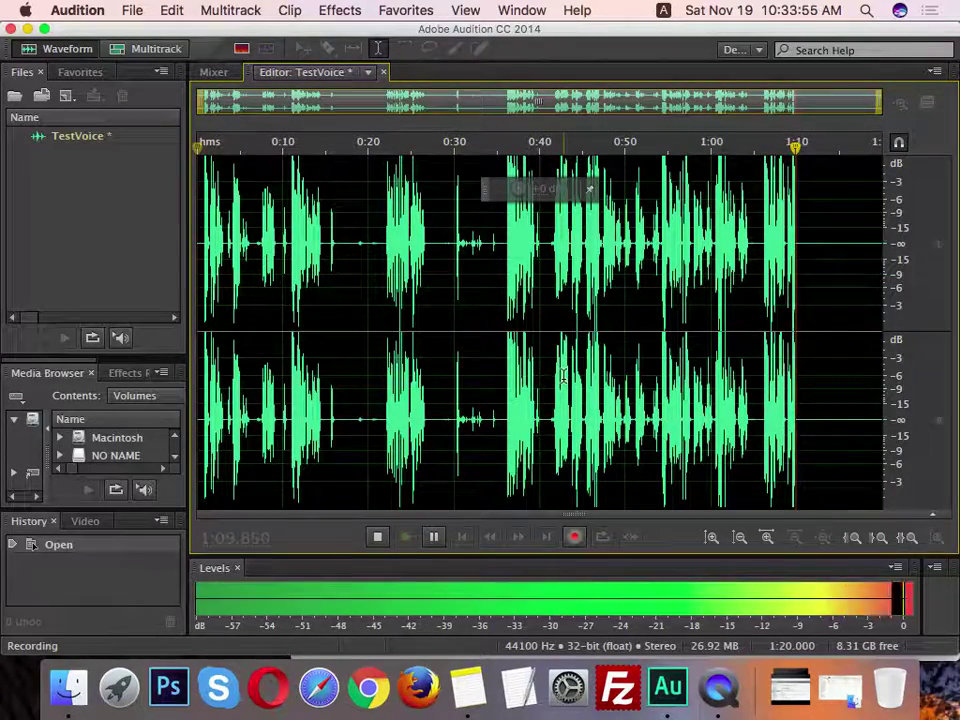
pyautogui.click(378, 538)
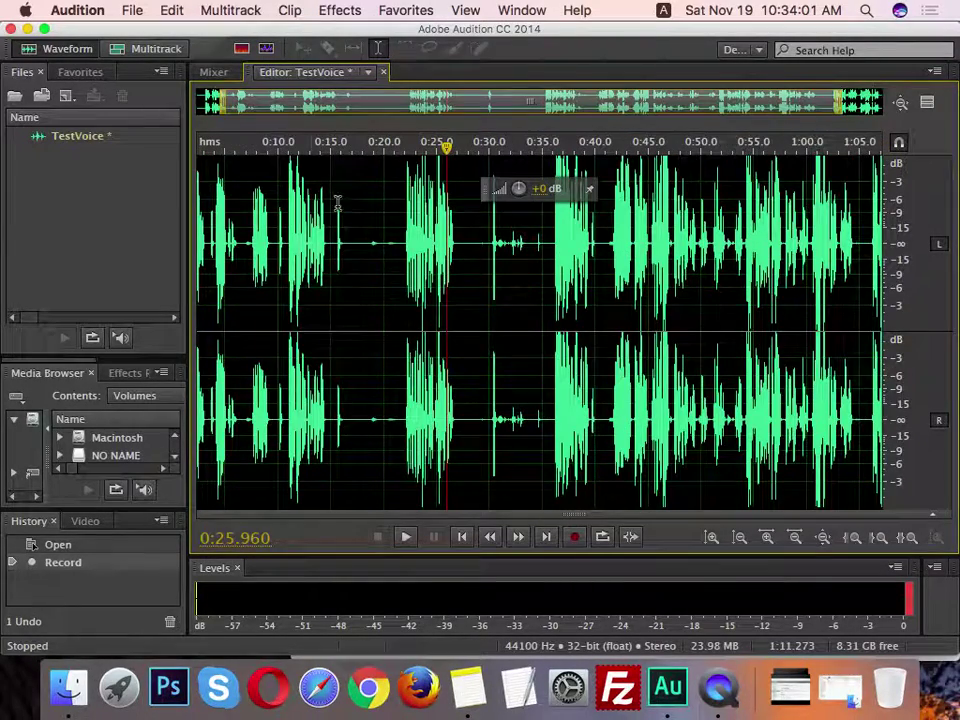
# Play back the TestVoice recording from its start for about 14.5 seconds
pyautogui.press('Home')
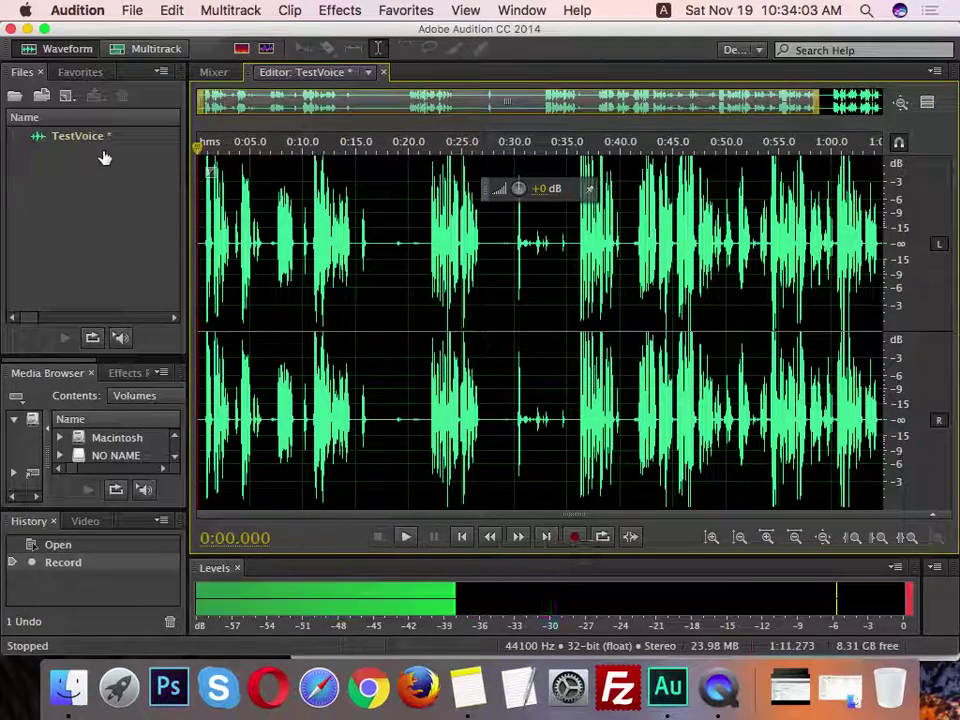
pyautogui.press('space')
pyautogui.press('XF86AudioRaiseVolume')
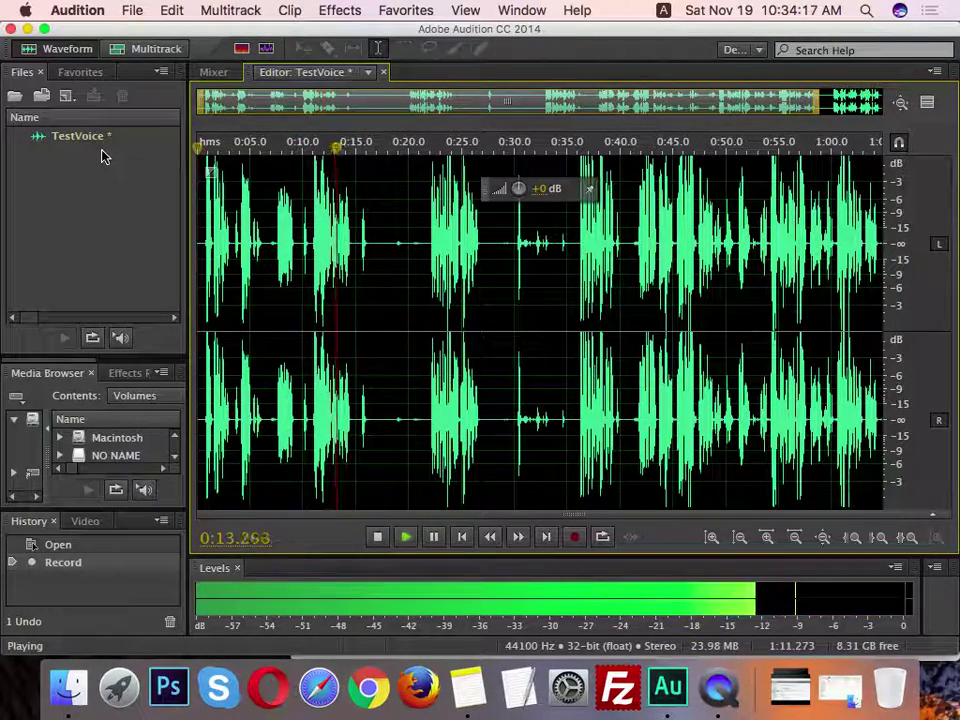
pyautogui.press('space')
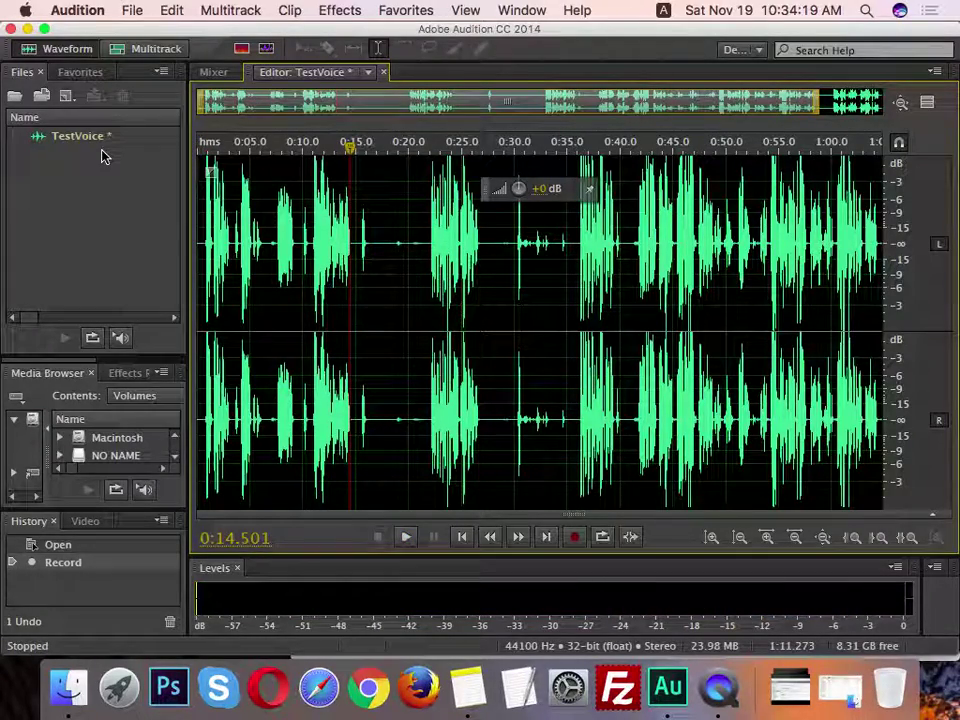
# Look through the rest of the TestVoice waveform and close the file without saving the recording
pyautogui.hscroll(2, 103, 156)
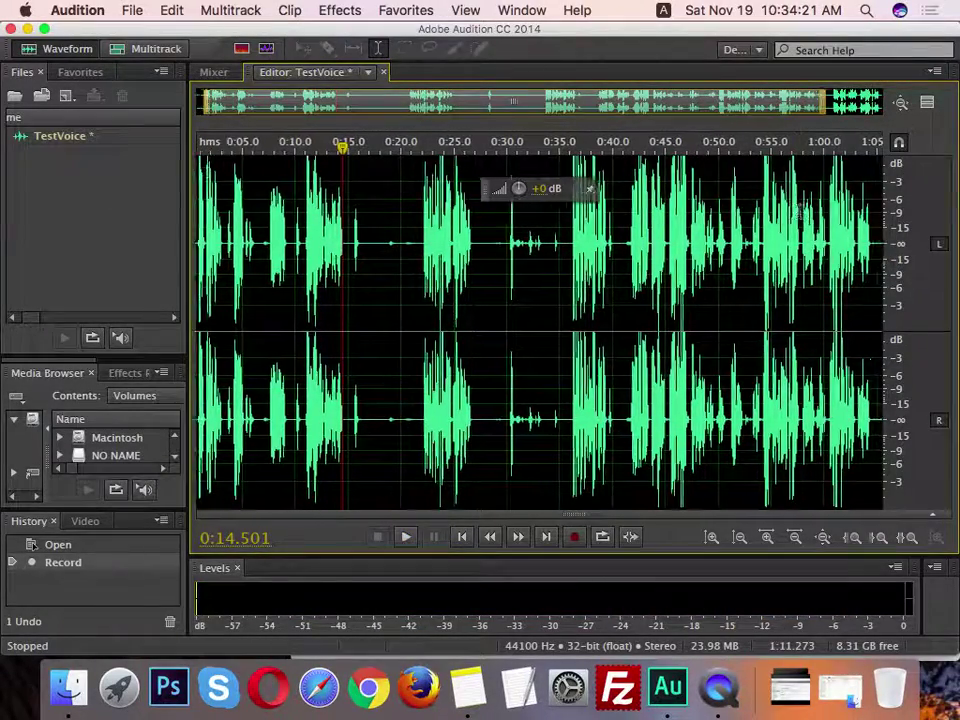
pyautogui.hscroll(5, 593, 282)
pyautogui.click(593, 282)
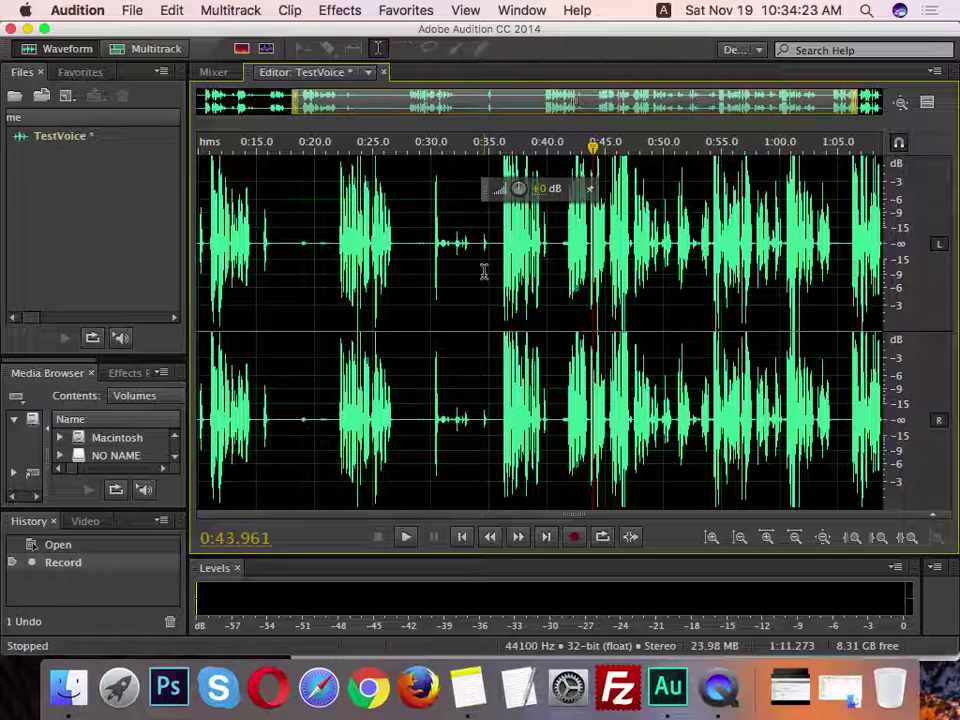
pyautogui.hscroll(3, 610, 265)
pyautogui.hscroll(-9, 624, 259)
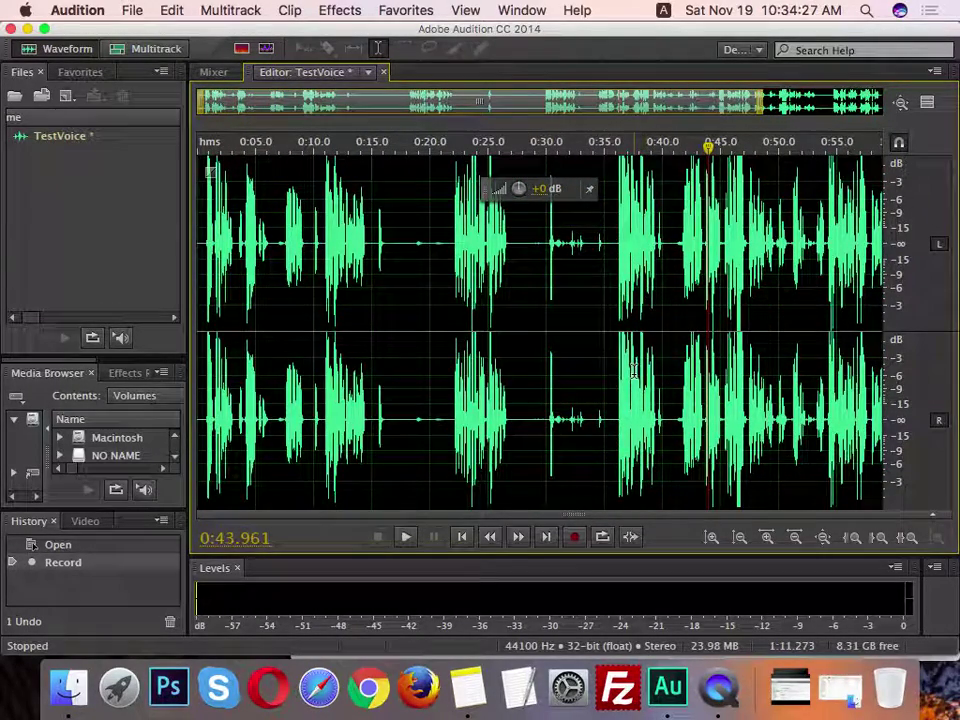
pyautogui.click(589, 372)
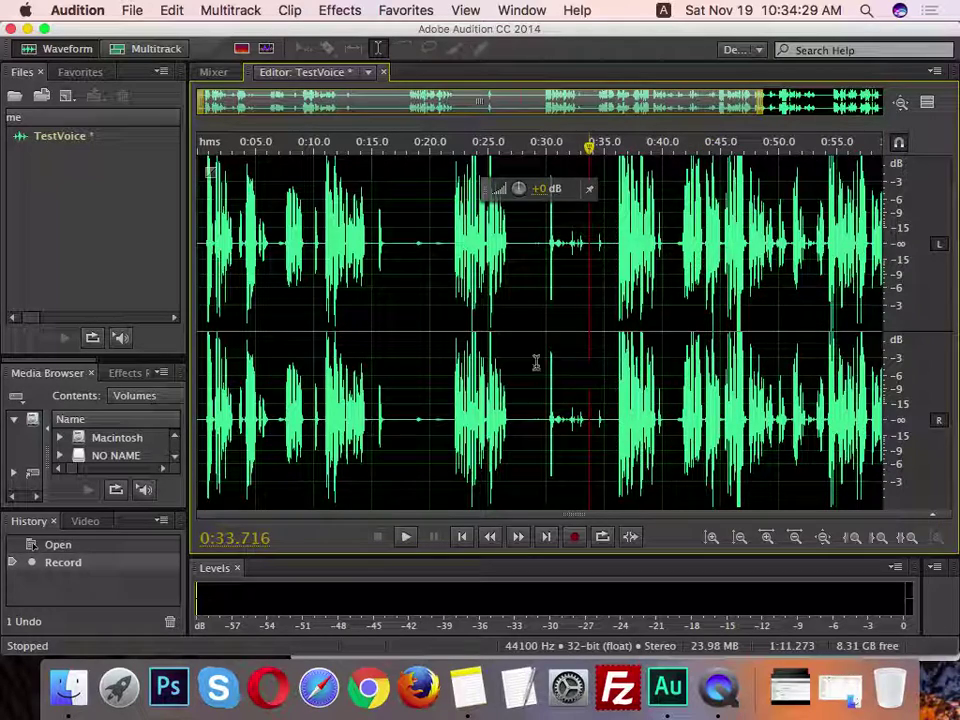
pyautogui.press('cmd+w')
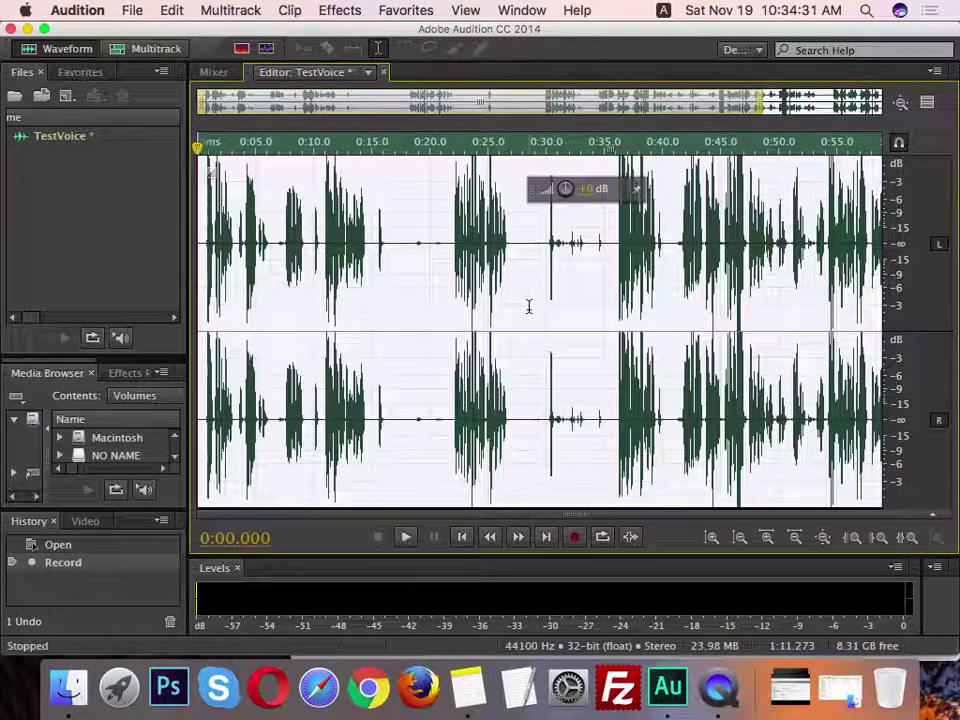
pyautogui.click(488, 371)
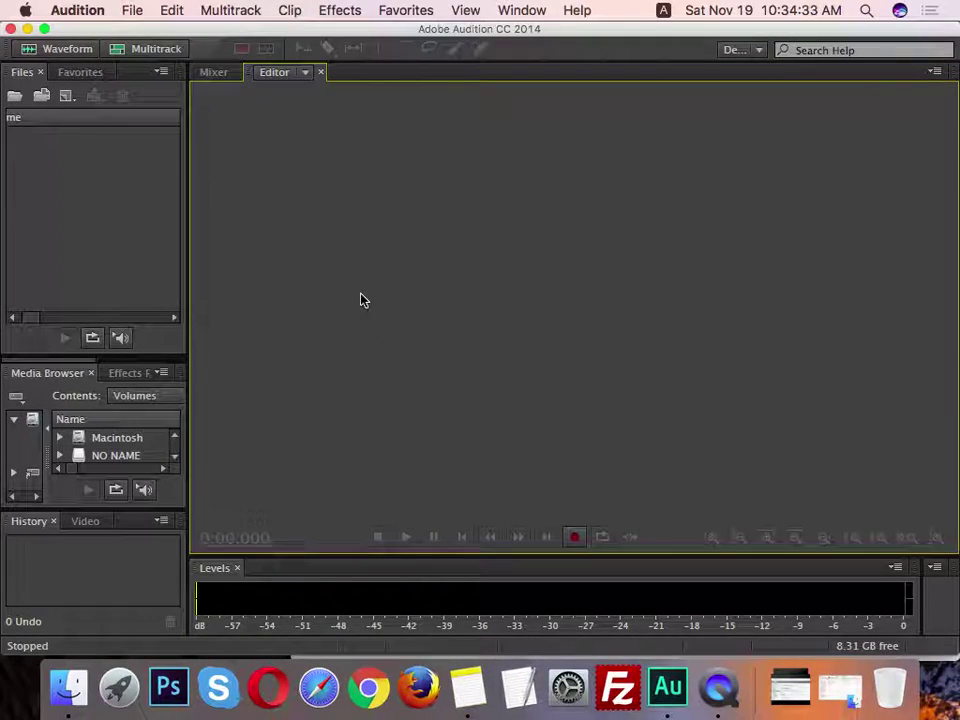
# Record a new 44100 Hz stereo file named Test2 for about 65 seconds, pausing and resuming the recording at about 20 seconds
pyautogui.click(574, 543)
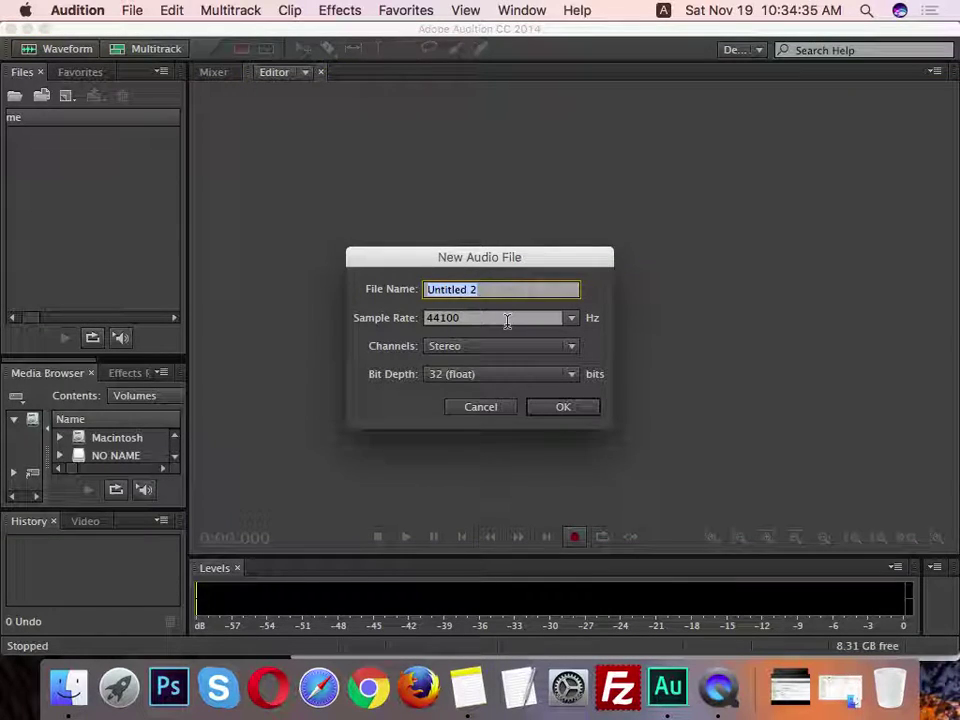
pyautogui.write('Test2')
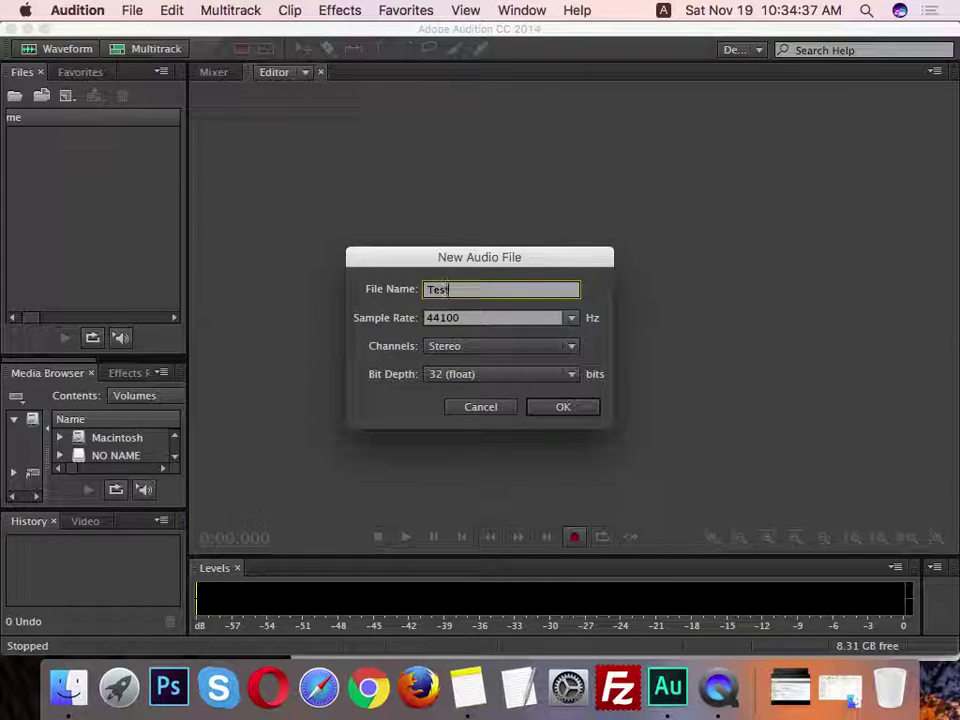
pyautogui.click(556, 407)
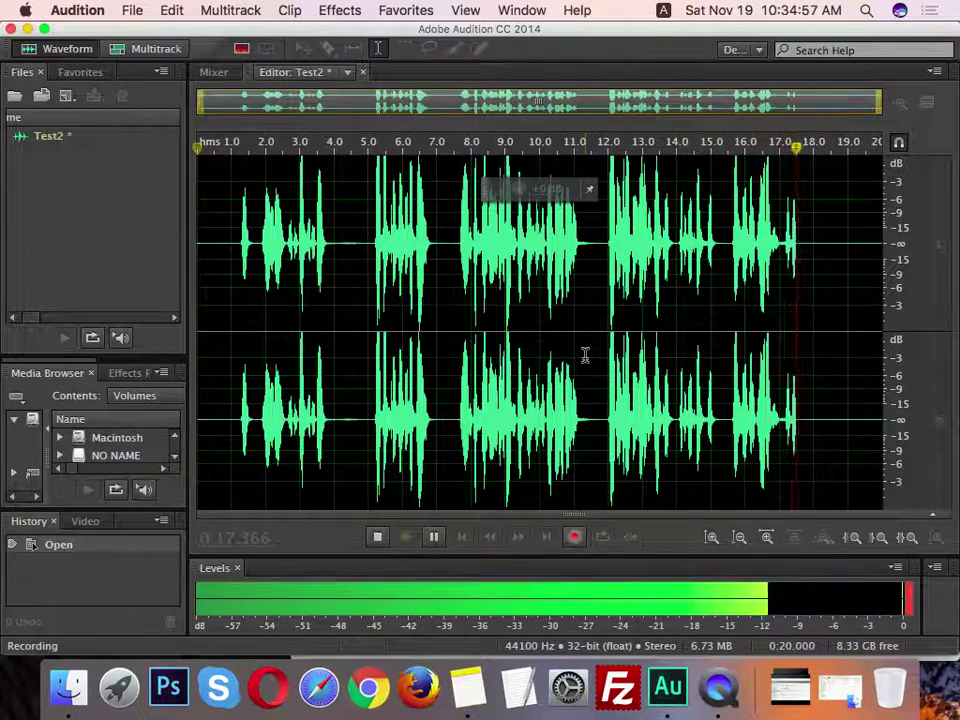
pyautogui.click(433, 537)
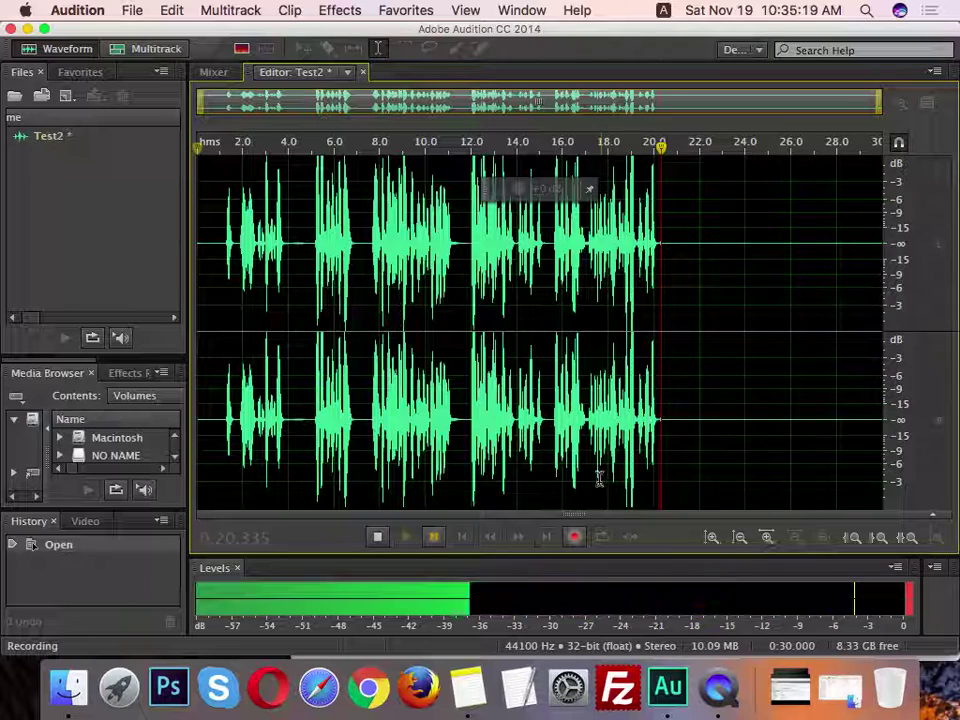
pyautogui.click(438, 542)
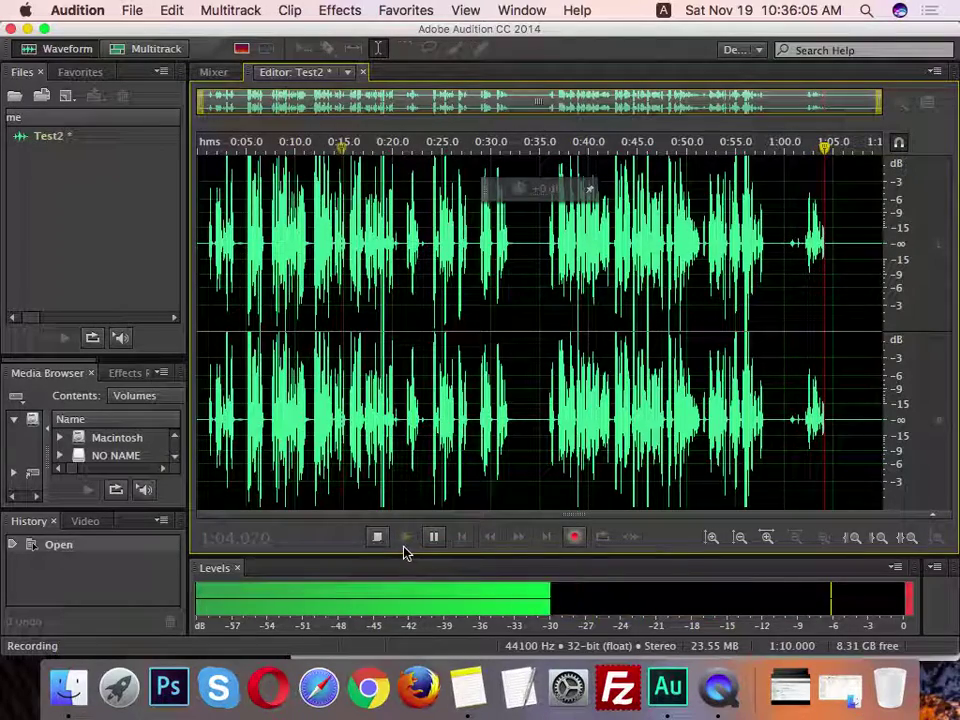
pyautogui.click(386, 545)
# Move the playhead through Test2 to 0:15.000 and close the file without saving the recording
pyautogui.click(576, 300)
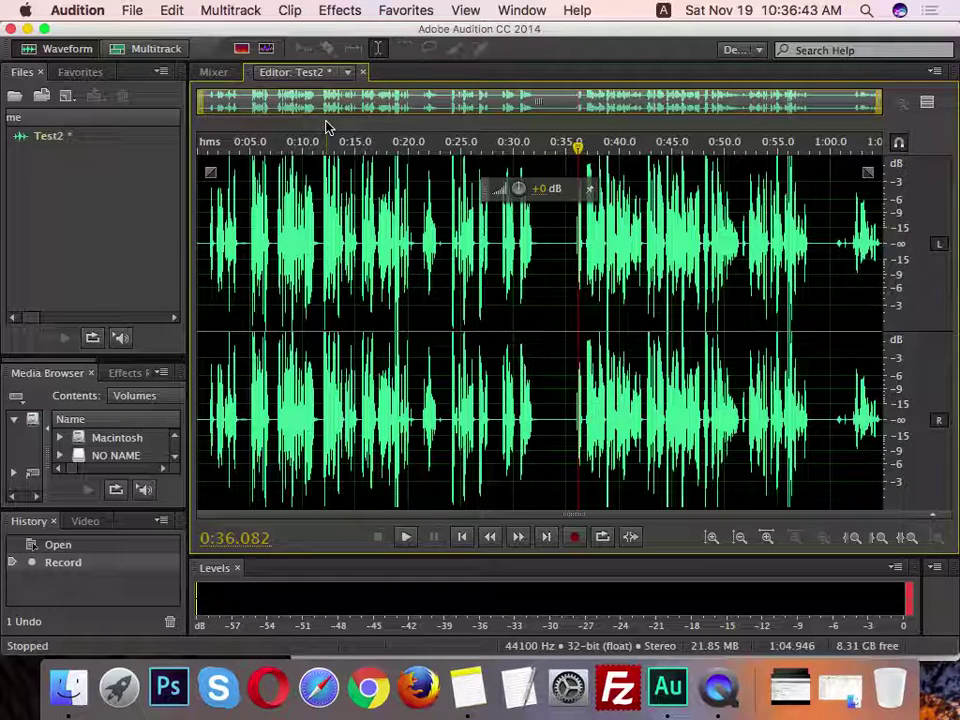
pyautogui.click(321, 144)
pyautogui.moveTo(321, 146); pyautogui.dragTo(55, 152)
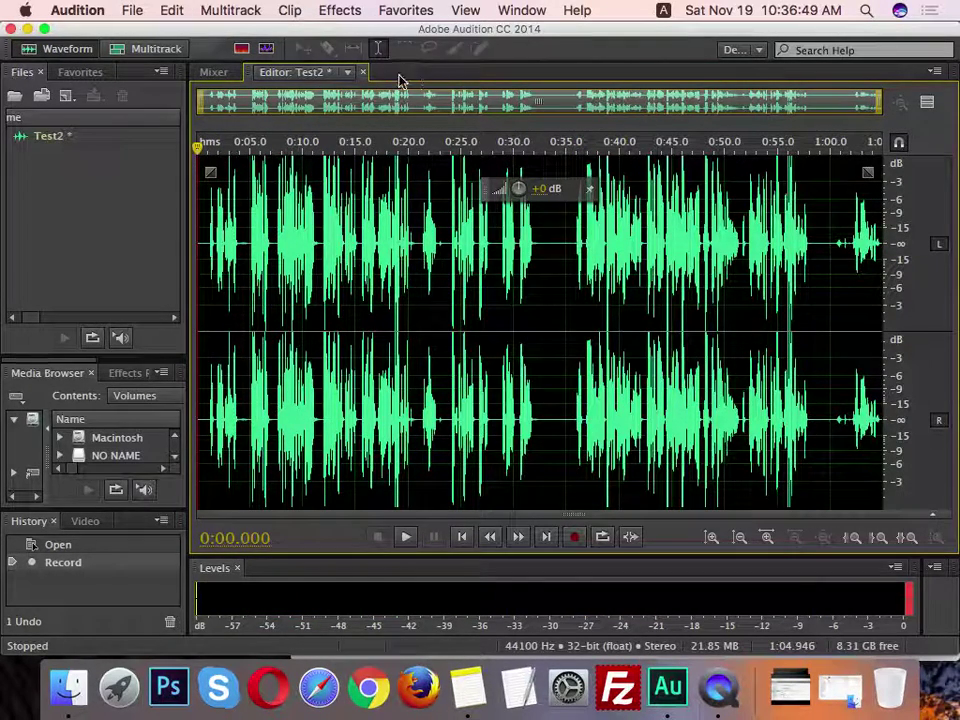
pyautogui.click(354, 145)
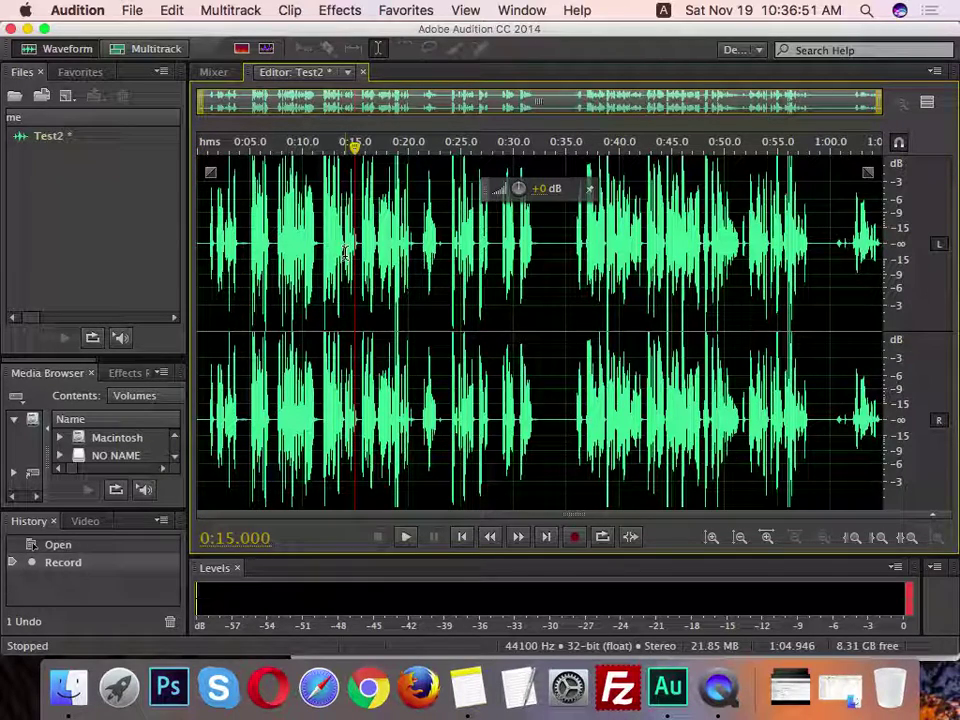
pyautogui.press('super+w')
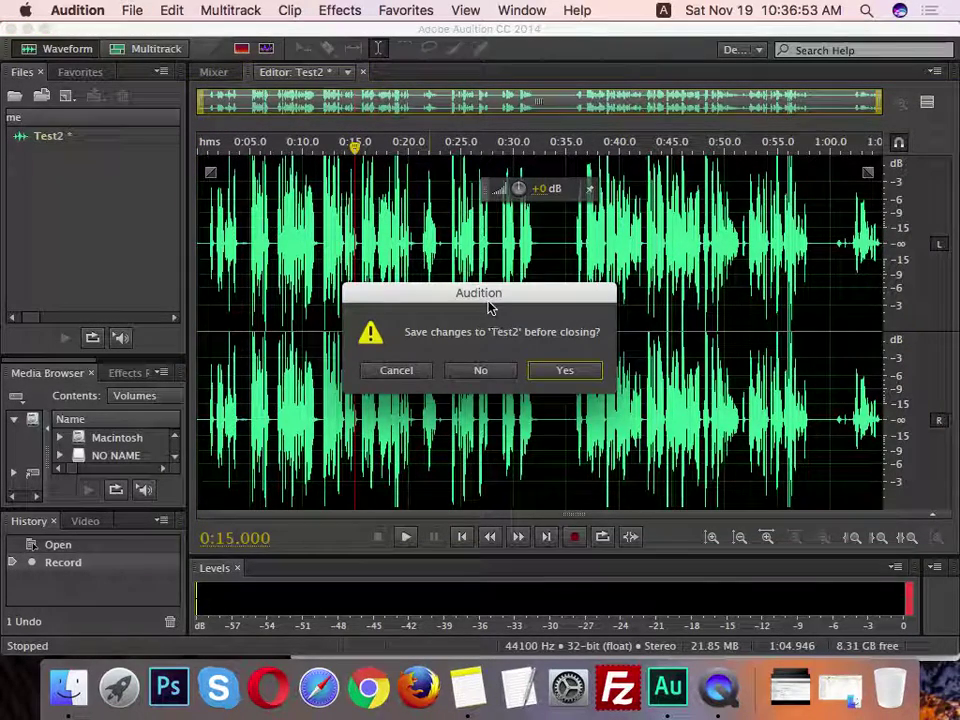
pyautogui.click(482, 368)
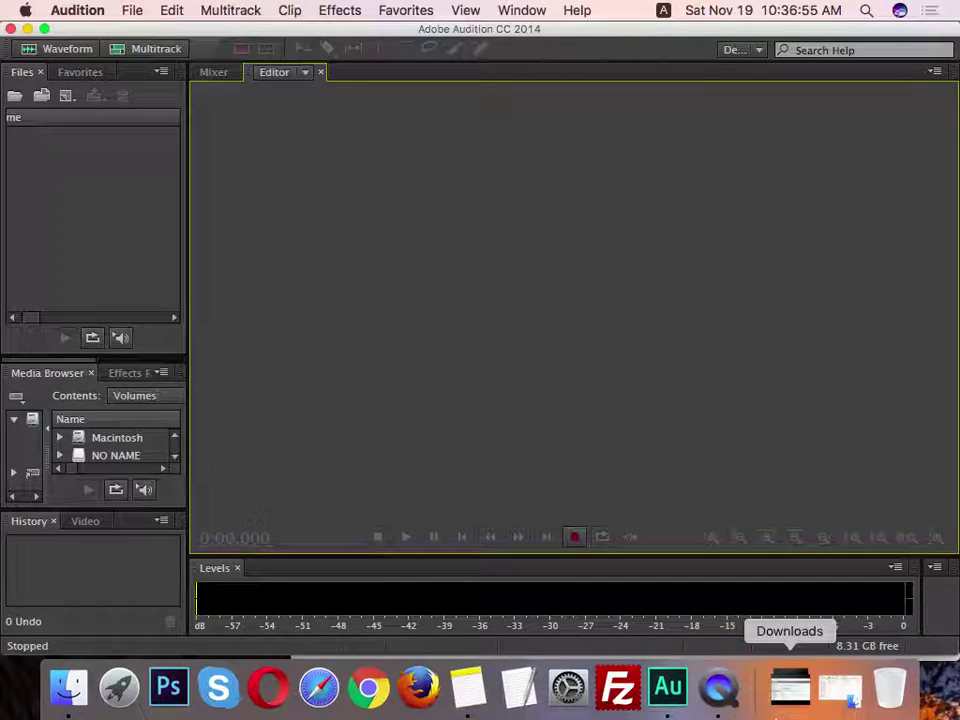
# Check the lesson topic list in Notes and return to Adobe Audition
pyautogui.click(468, 688)
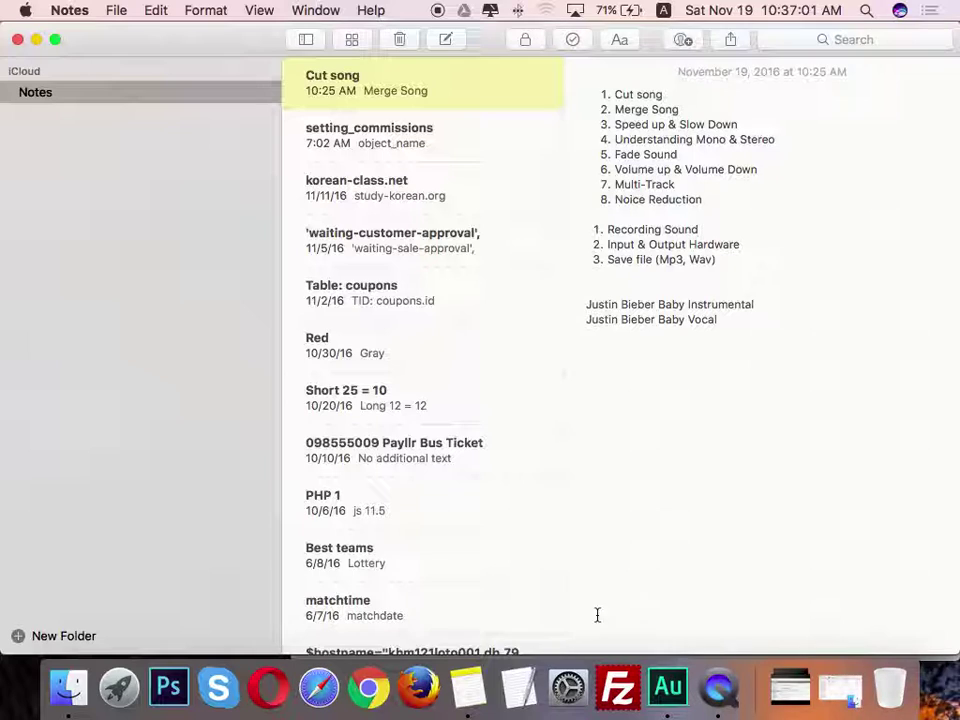
pyautogui.click(669, 686)
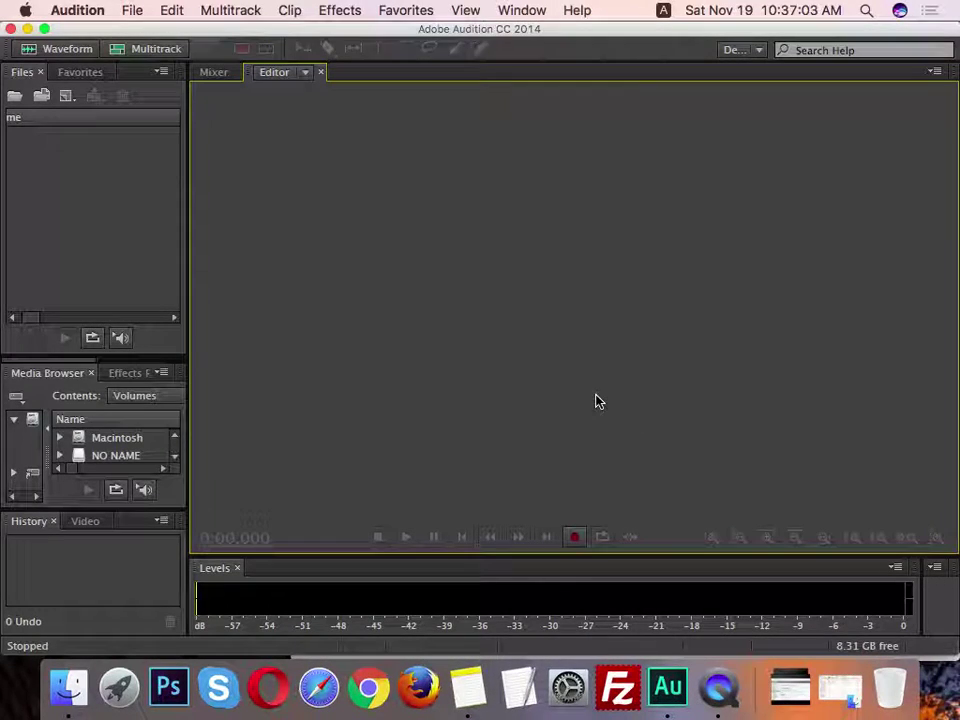
# Record a new audio file with the default name and settings for about 38 seconds, and clear the waveform selection
pyautogui.click(584, 540)
pyautogui.click(574, 407)
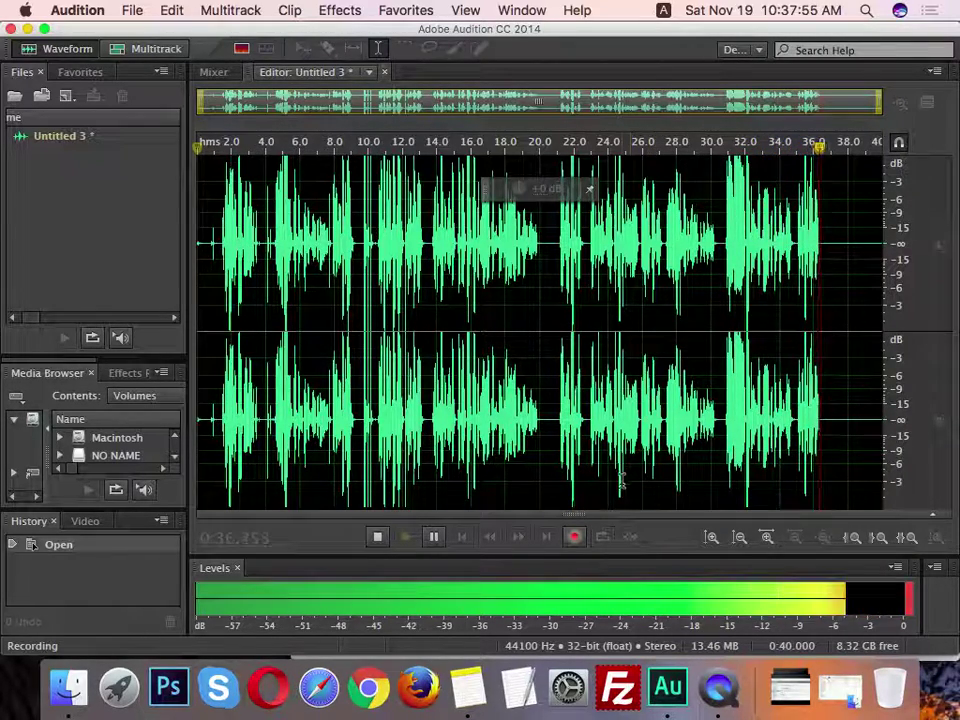
pyautogui.click(377, 537)
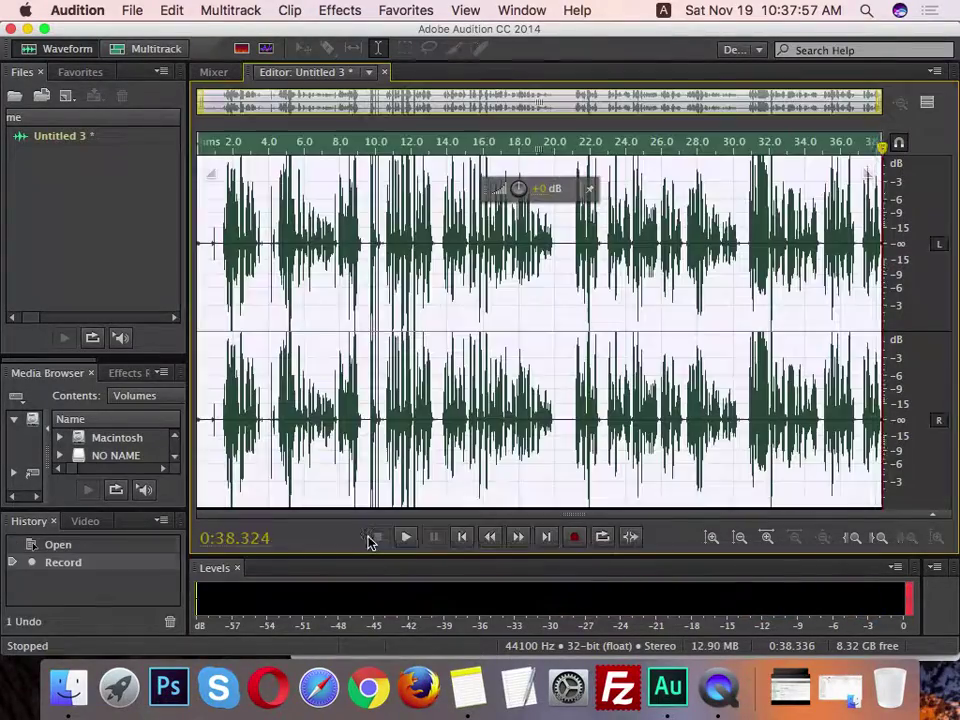
pyautogui.click(536, 390)
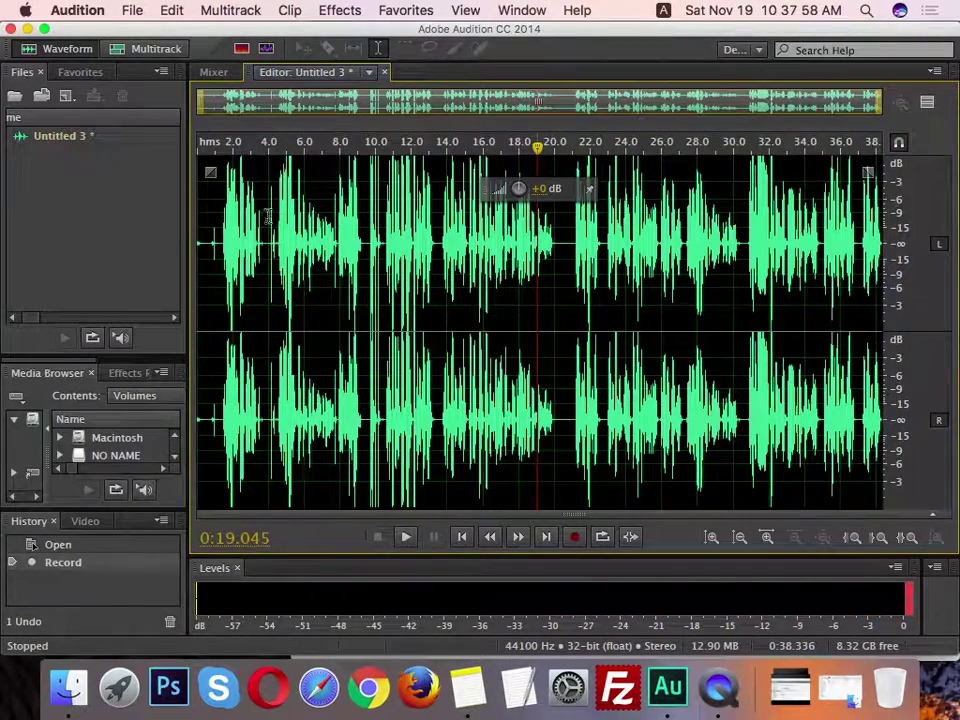
# Open the Audio Hardware preferences and examine which devices are available as default input
pyautogui.click(136, 10)
pyautogui.moveTo(78, 64)
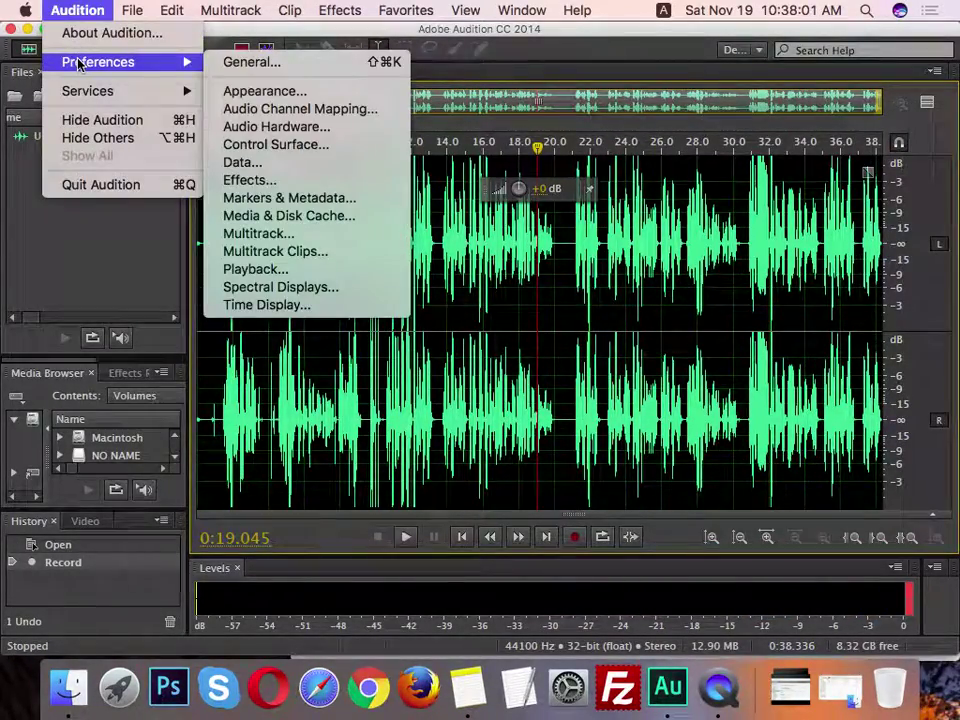
pyautogui.click(318, 129)
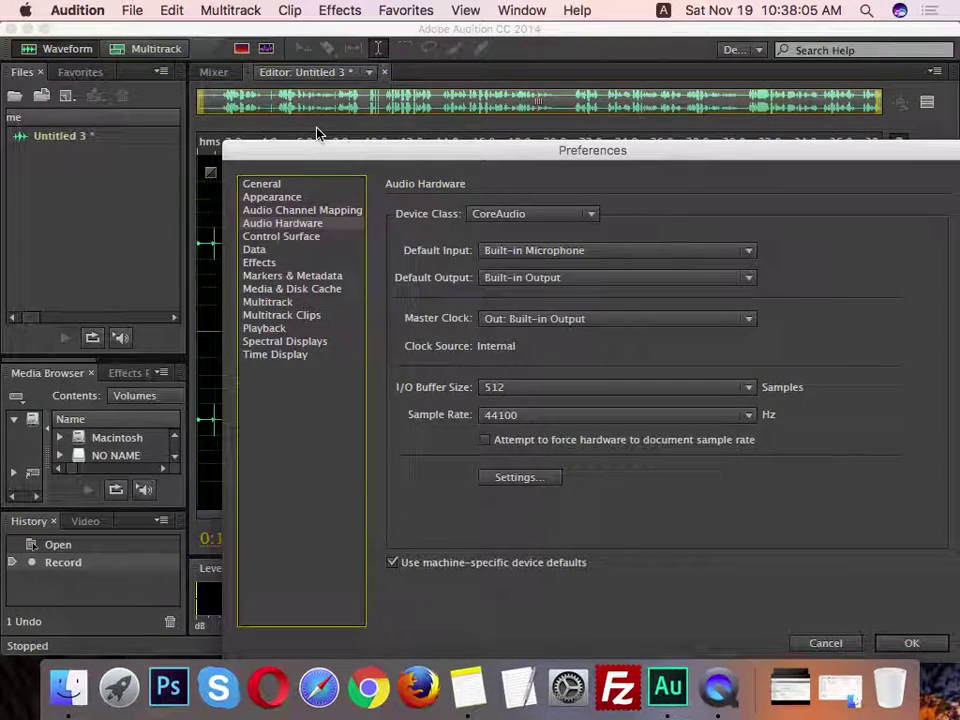
pyautogui.moveTo(472, 149); pyautogui.dragTo(322, 57)
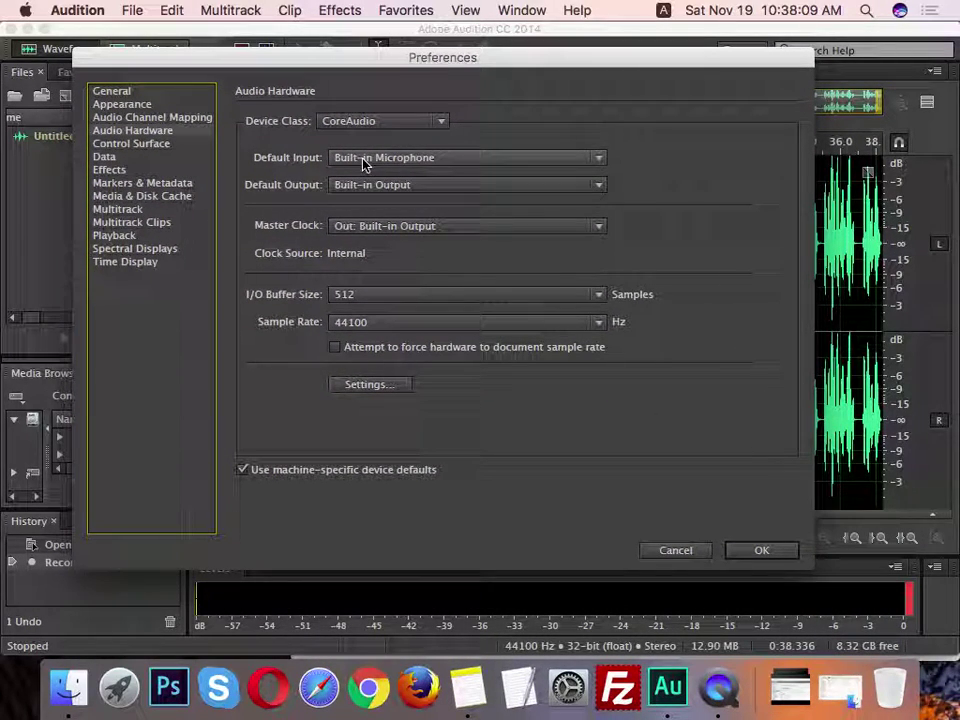
pyautogui.click(438, 161)
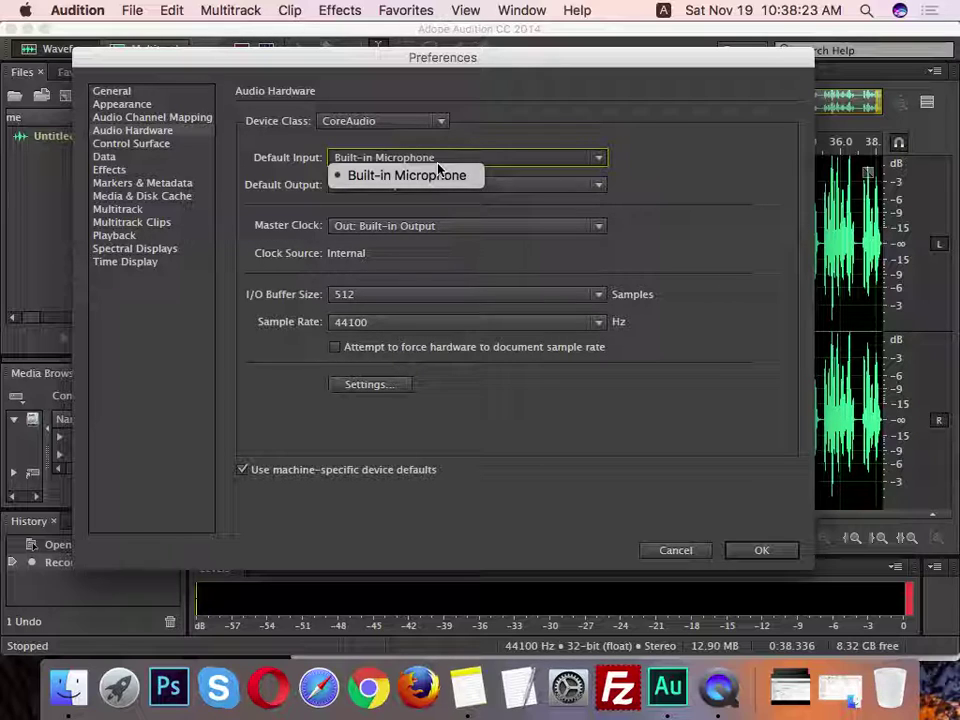
pyautogui.click(493, 157)
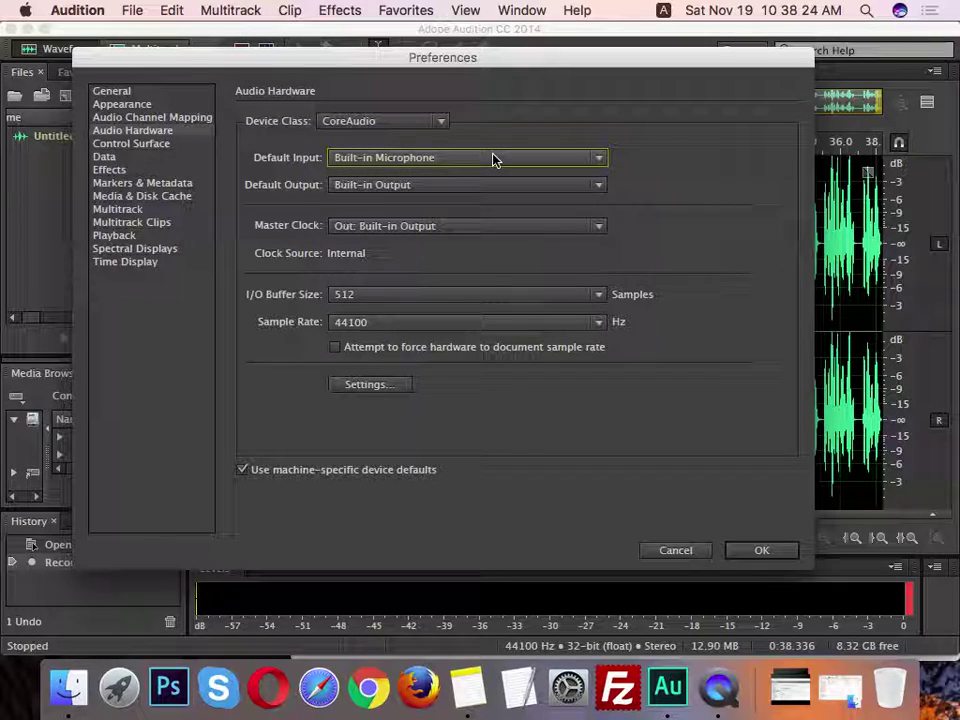
# Examine which devices are available as default input and default output, and close the preferences without saving changes
pyautogui.click(546, 156)
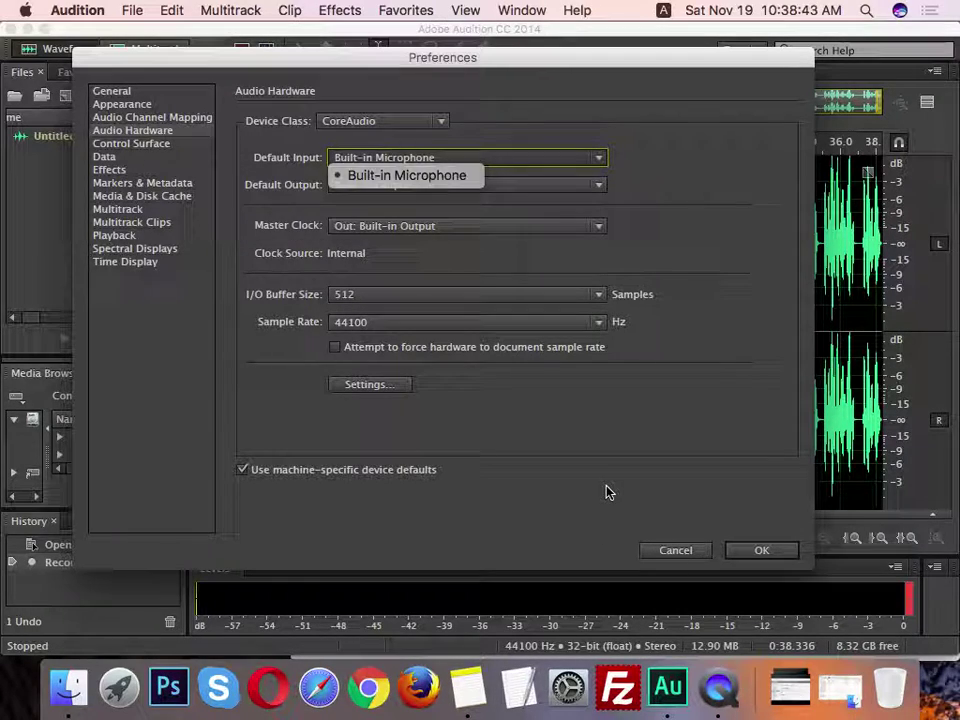
pyautogui.click(473, 283)
pyautogui.click(459, 160)
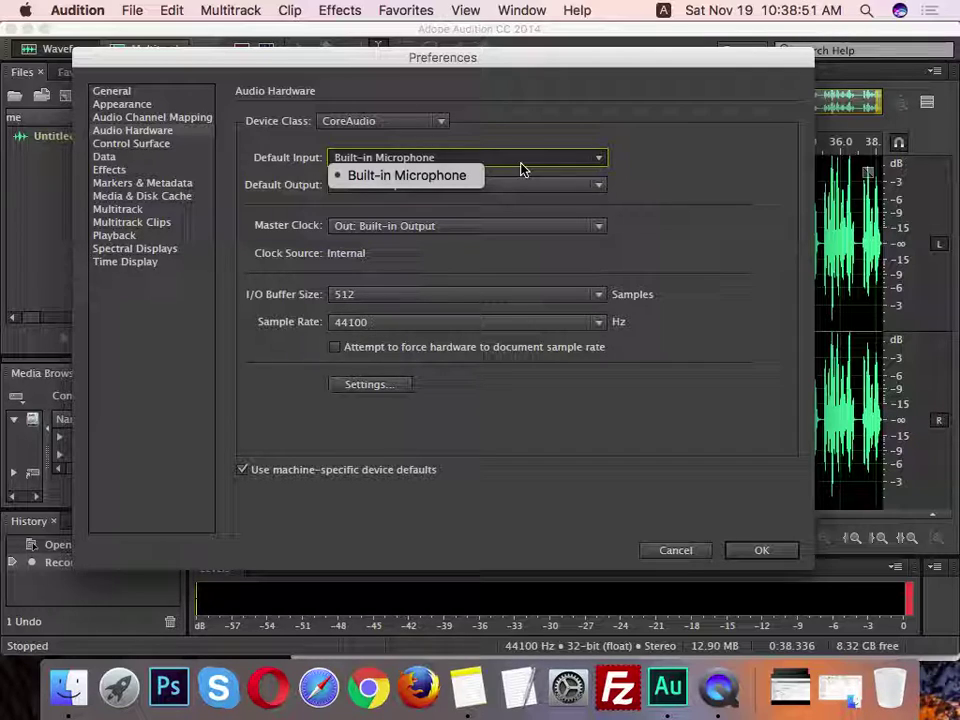
pyautogui.click(648, 110)
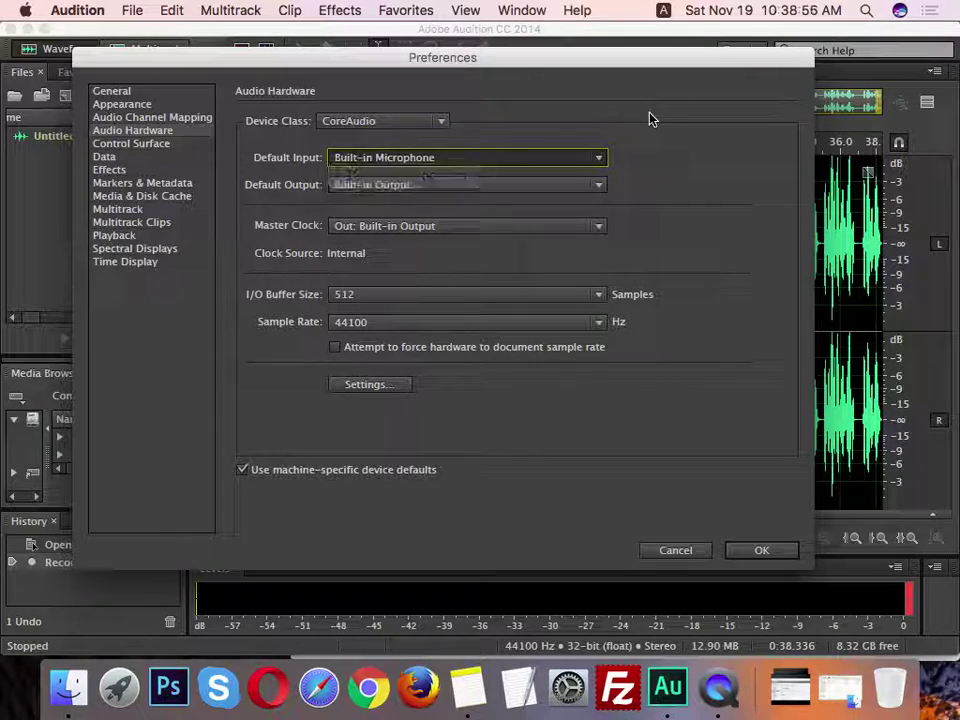
pyautogui.click(550, 190)
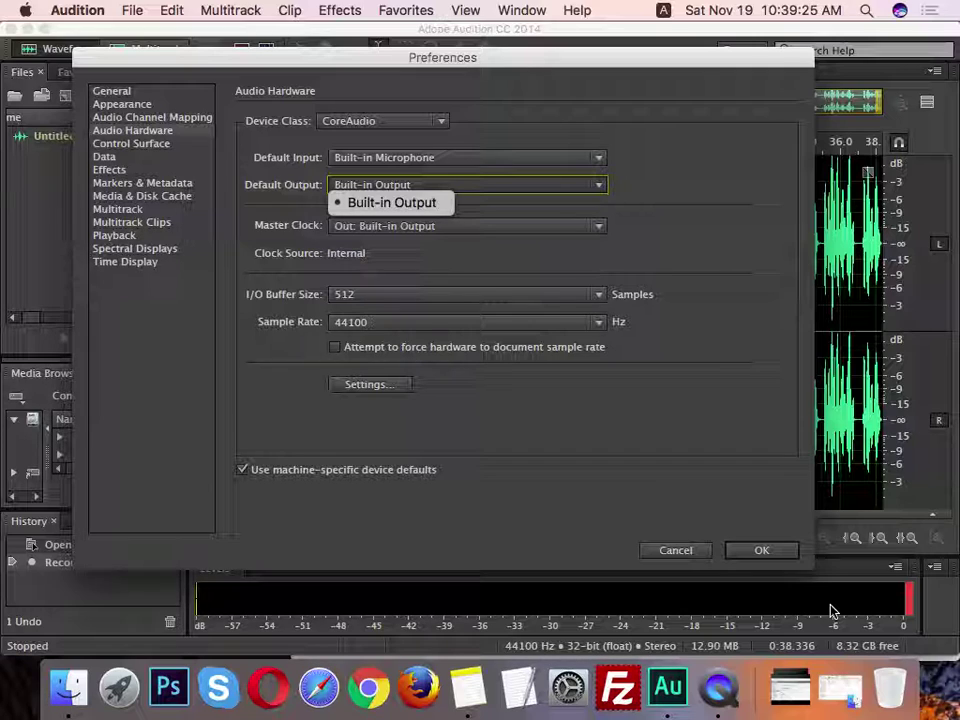
pyautogui.click(765, 561)
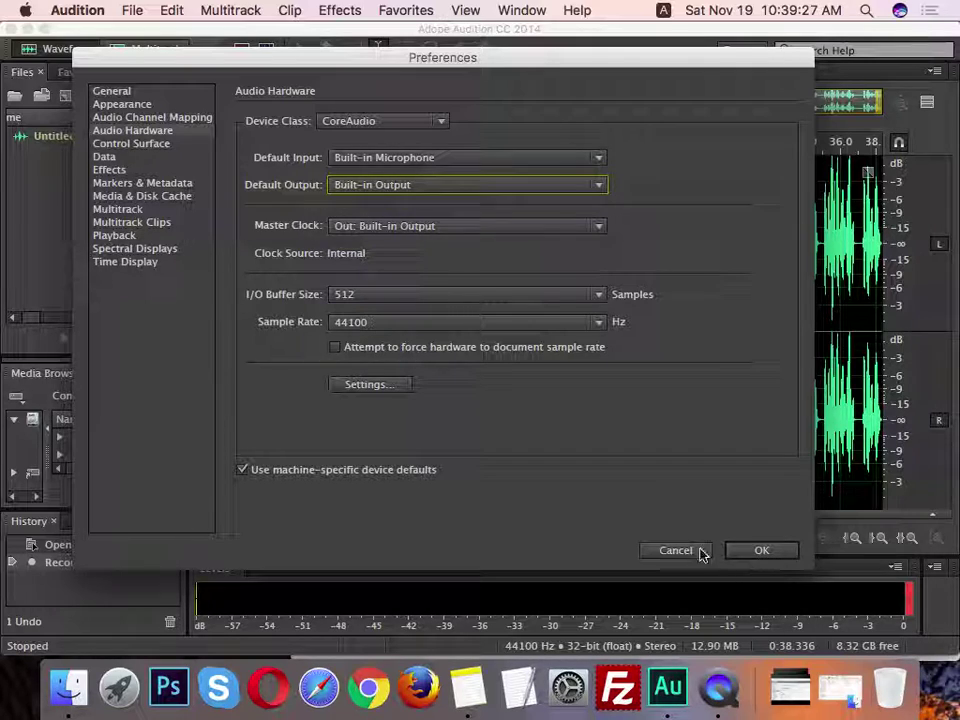
pyautogui.click(699, 553)
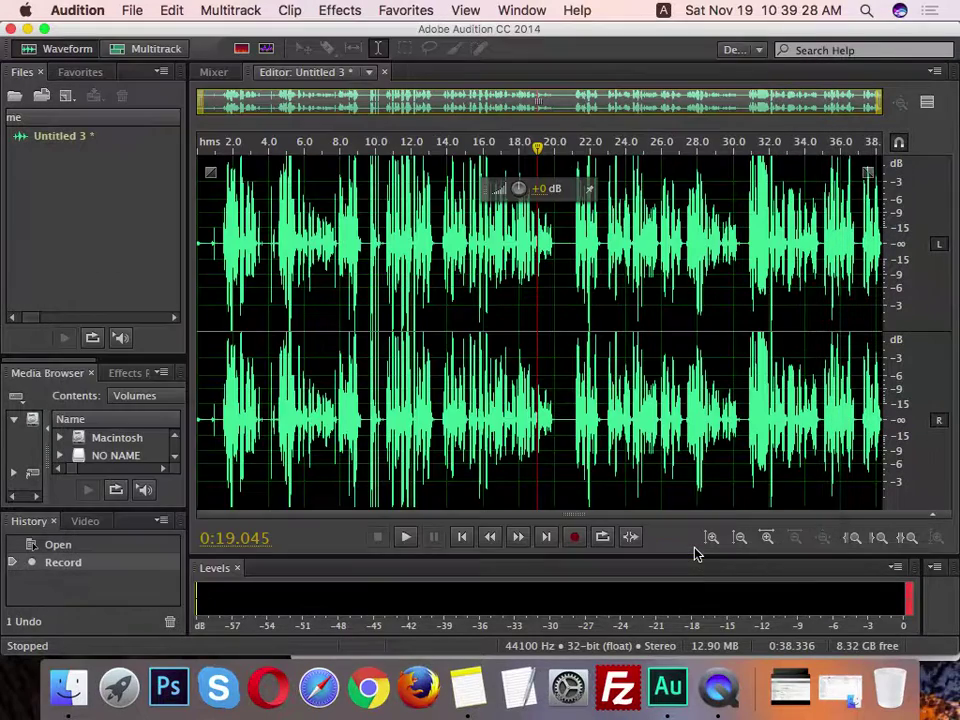
# Reopen the Audio Hardware preferences to review the default input and output settings, and cancel without changing anything
pyautogui.click(73, 16)
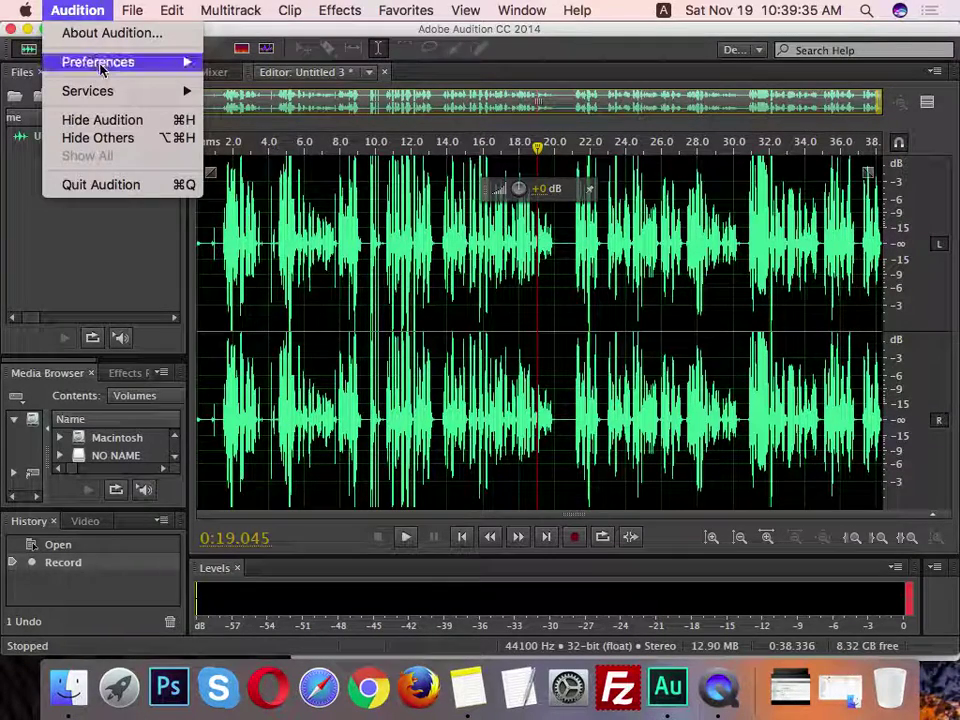
pyautogui.moveTo(100, 70)
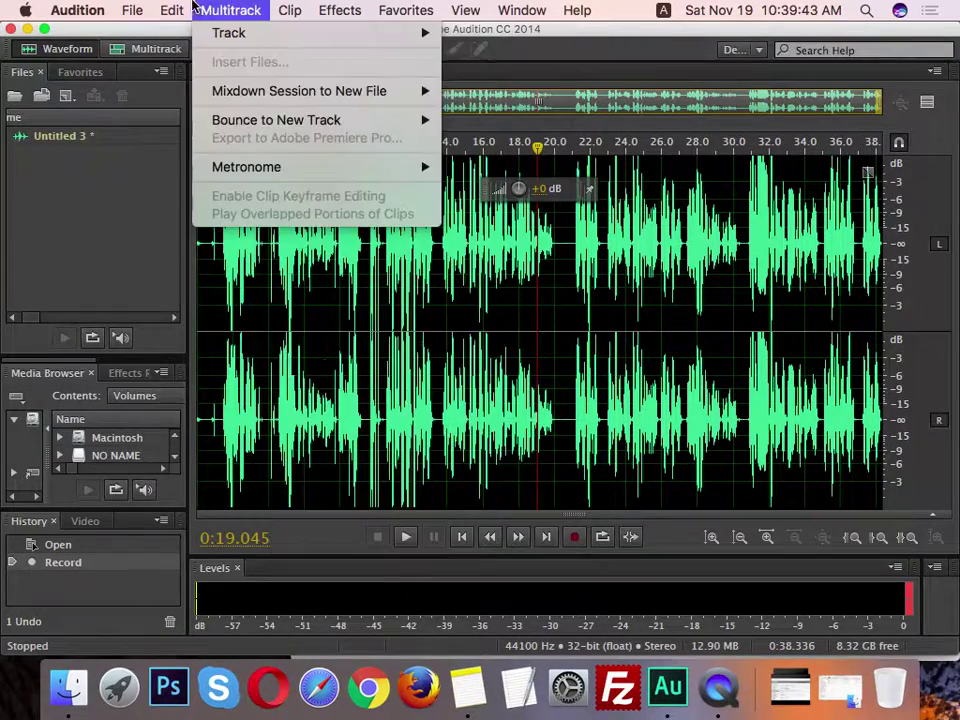
pyautogui.moveTo(184, 4)
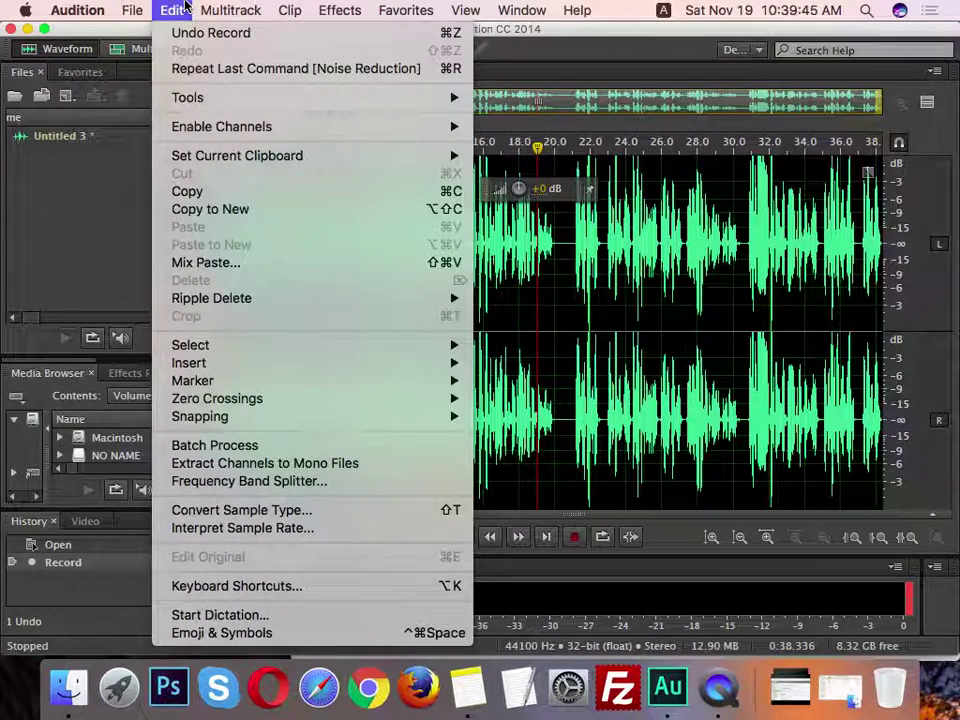
pyautogui.moveTo(78, 12)
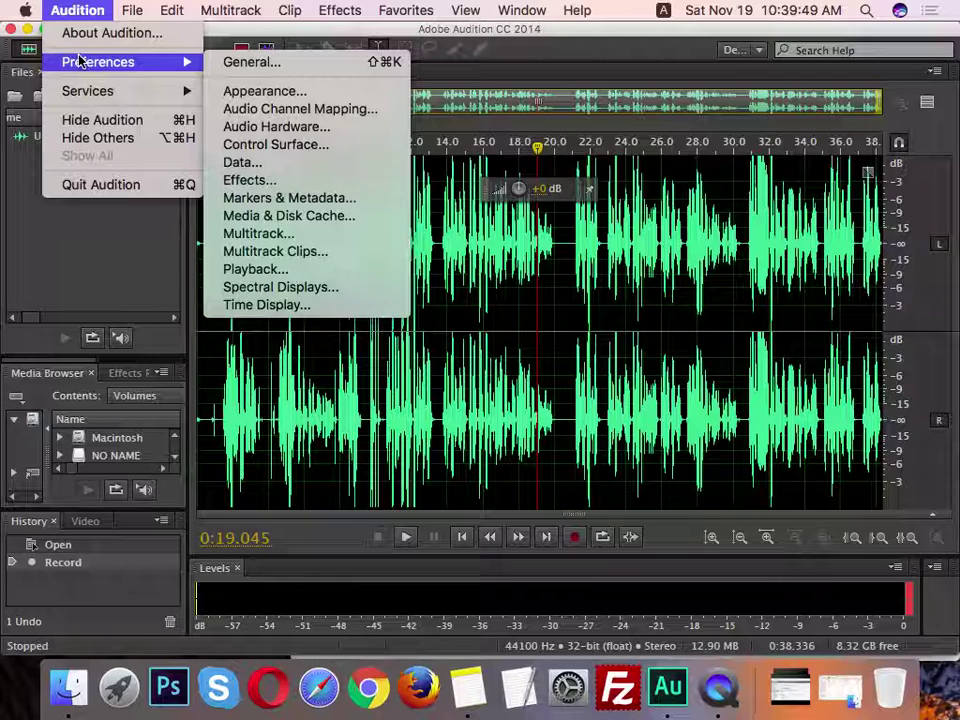
pyautogui.click(323, 128)
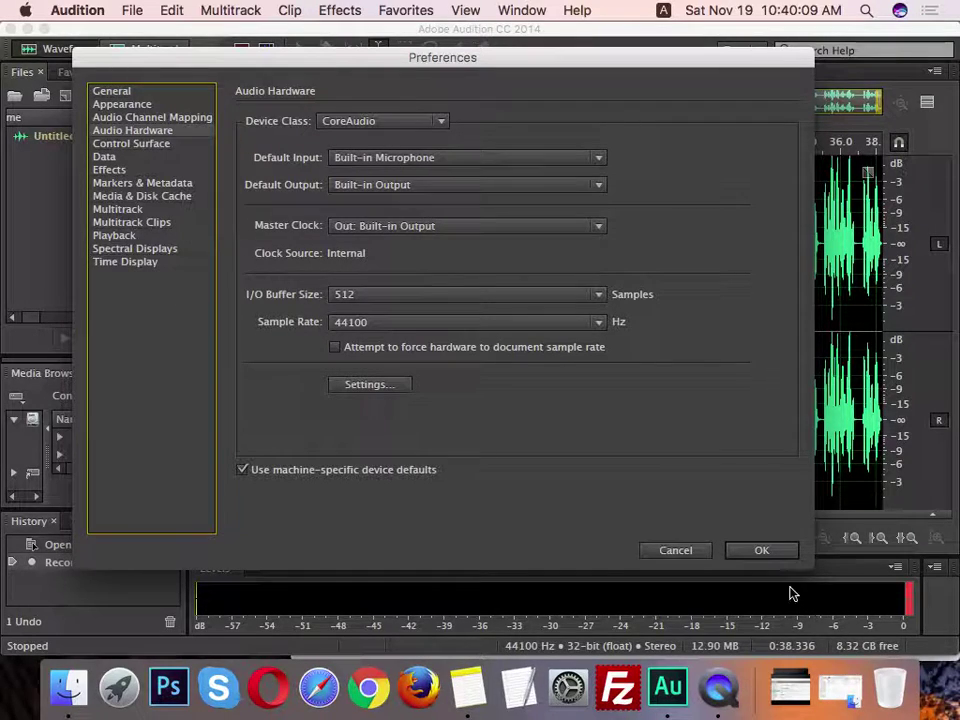
pyautogui.click(683, 553)
# Try several playhead positions in Untitled 3 and select the entire waveform
pyautogui.click(542, 291)
pyautogui.click(216, 365)
pyautogui.click(378, 342)
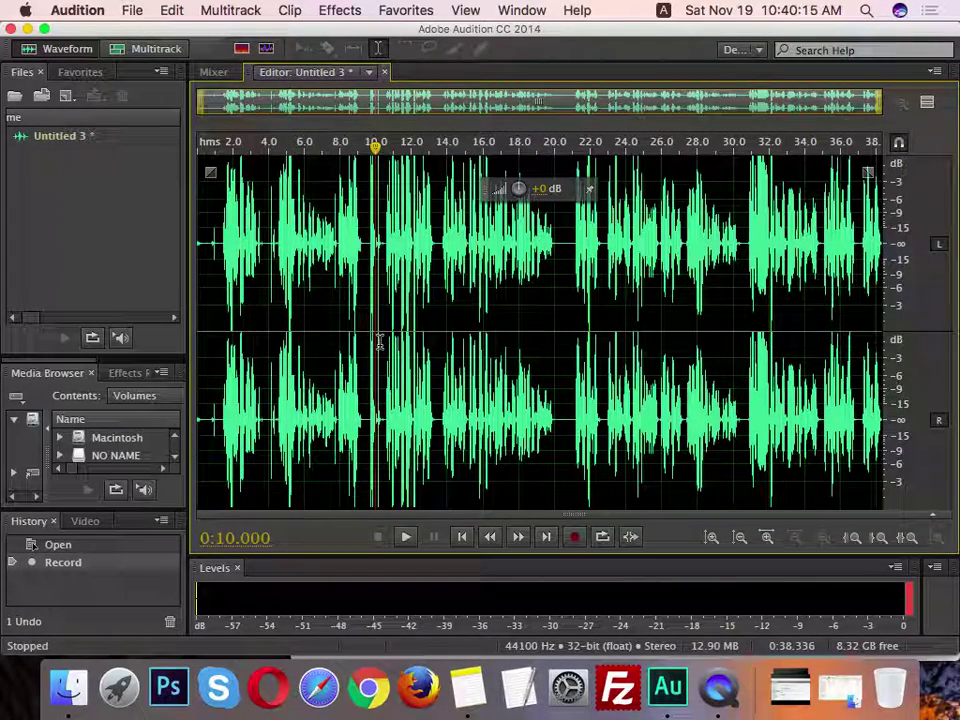
pyautogui.click(366, 343)
pyautogui.click(321, 343)
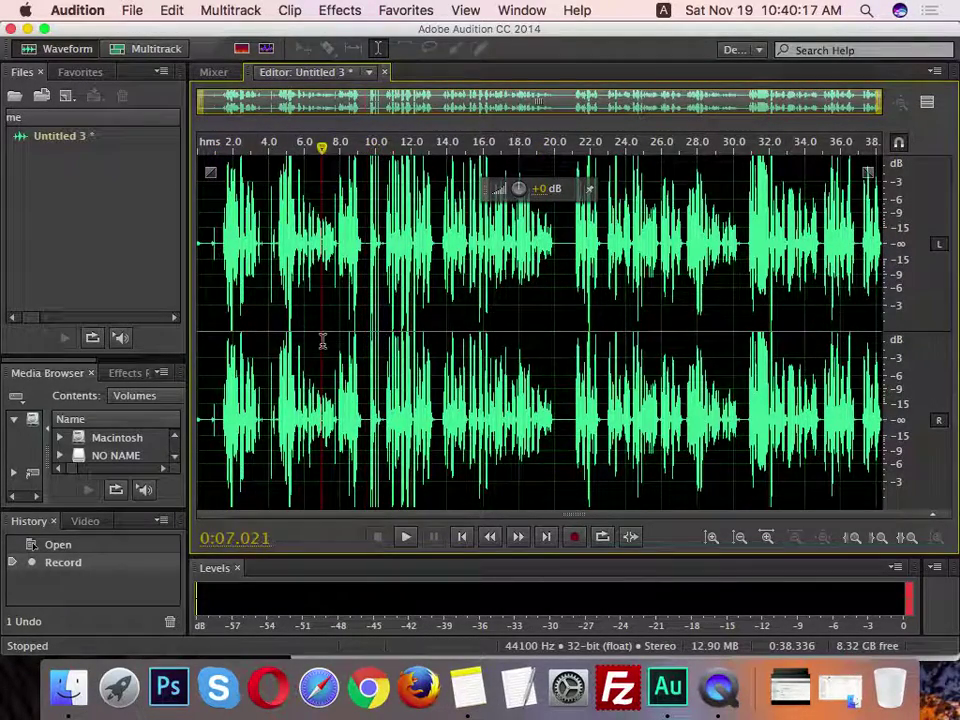
pyautogui.doubleClick(321, 343)
pyautogui.click(429, 343)
pyautogui.doubleClick(429, 343)
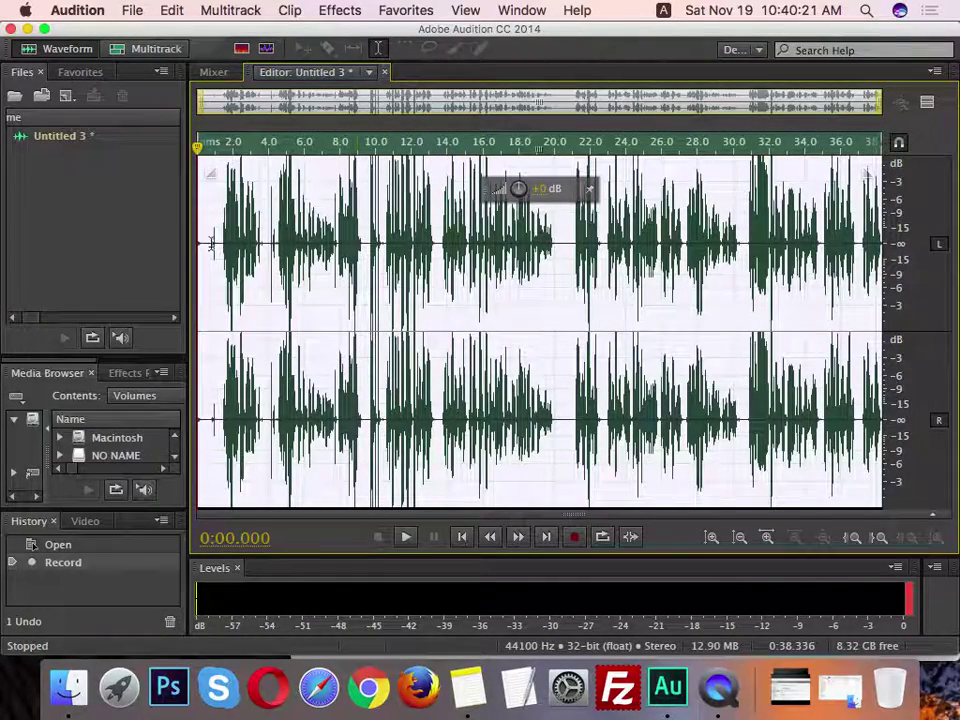
# Export the recording to the Desktop as an MP3 named Exercise Voice 101, accepting lossy compression, and clear the waveform selection
pyautogui.click(137, 9)
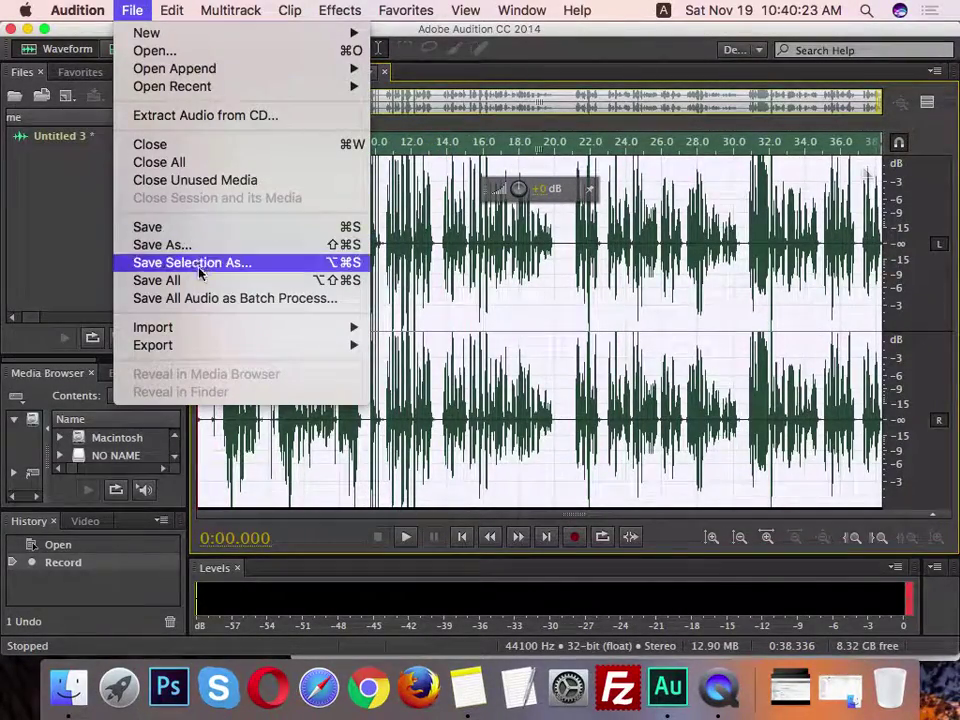
pyautogui.moveTo(222, 346)
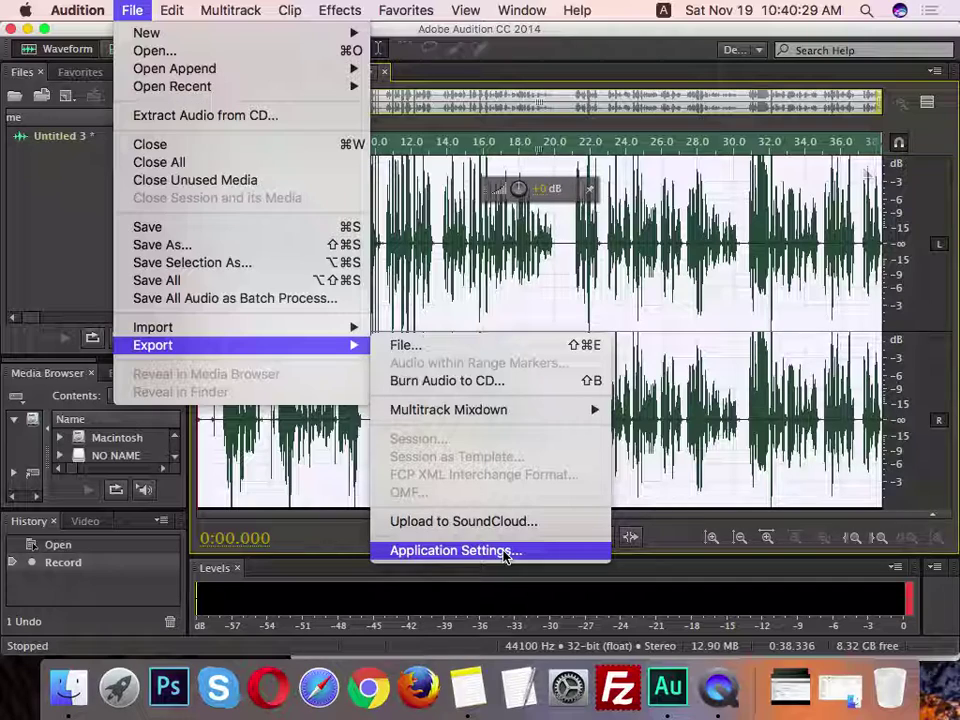
pyautogui.click(493, 347)
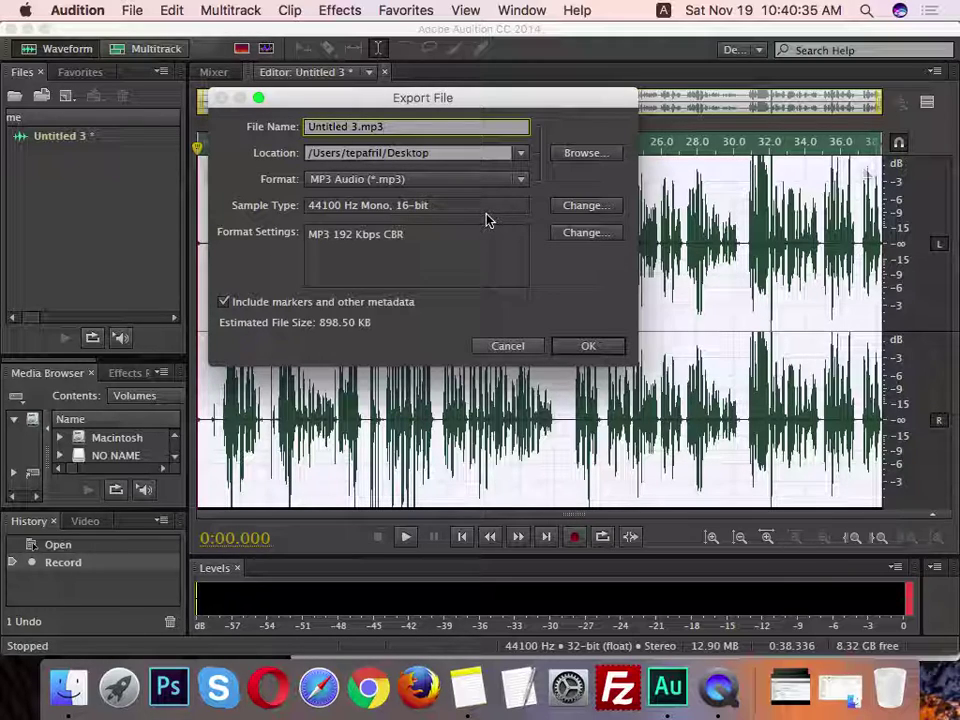
pyautogui.press('super+a')
pyautogui.write('Exercise Voice 101')
pyautogui.press('Return')
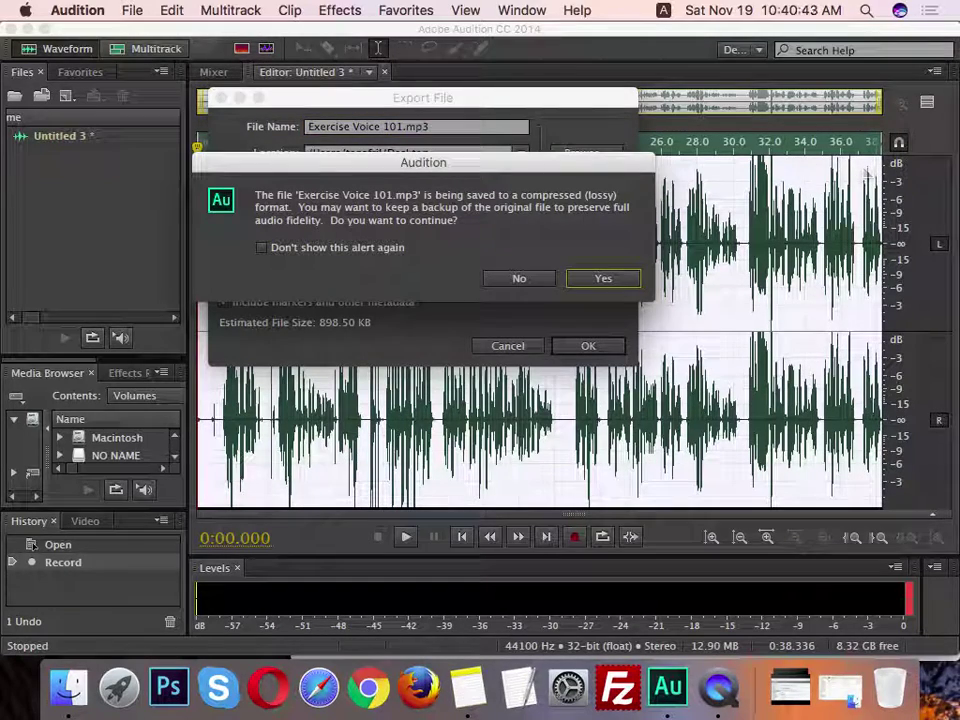
pyautogui.click(603, 278)
pyautogui.click(612, 280)
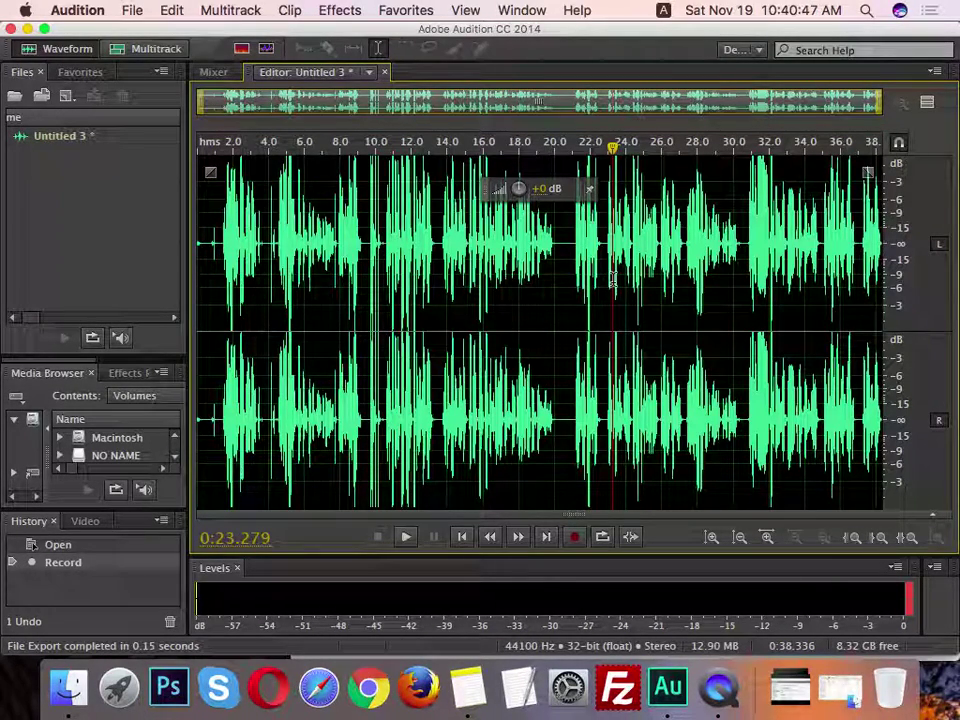
# Try to launch Adobe Premiere Pro through a system search for "prem", and look over the open windows and the desktop
pyautogui.press('super+space')
pyautogui.write('prem')
pyautogui.press('Return')
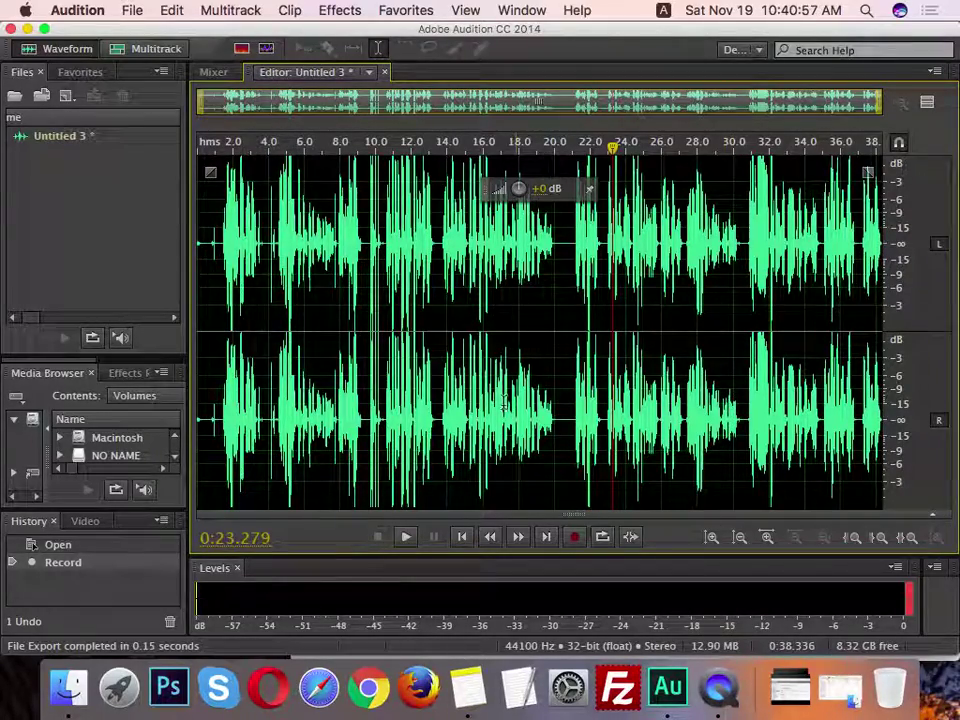
pyautogui.hotkey('ctrl', 'Up')
pyautogui.click(499, 343)
pyautogui.press('F11')
pyautogui.click(300, 447)
pyautogui.press('F11')
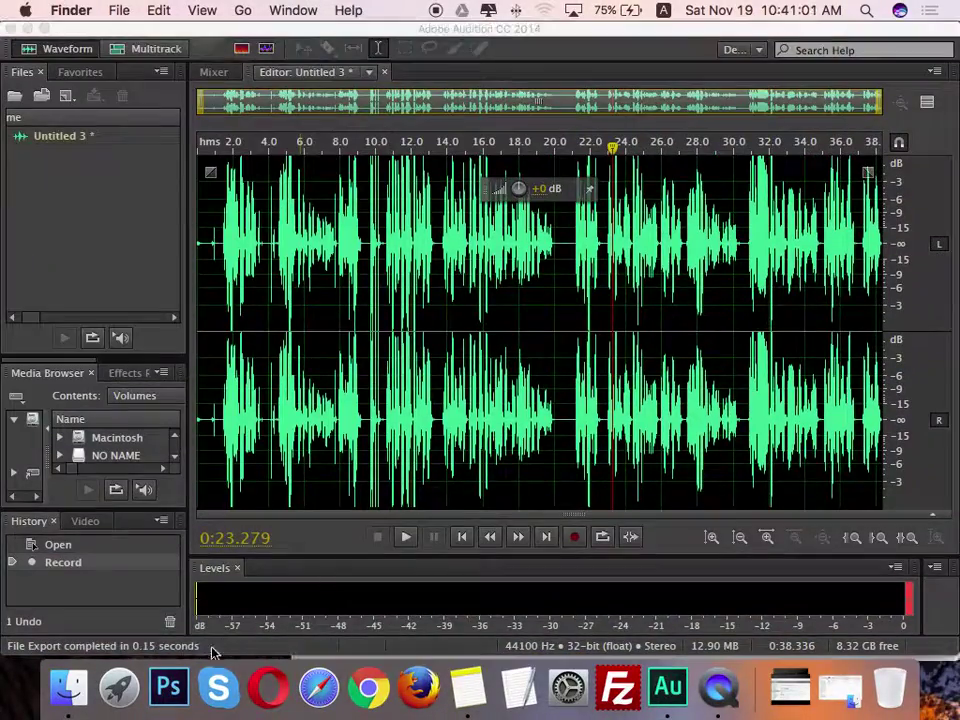
# Try to launch and reopen Adobe Premiere Pro from the installed applications, and dismiss the crash reports without sending them
pyautogui.click(124, 688)
pyautogui.hscroll(3, 797, 476)
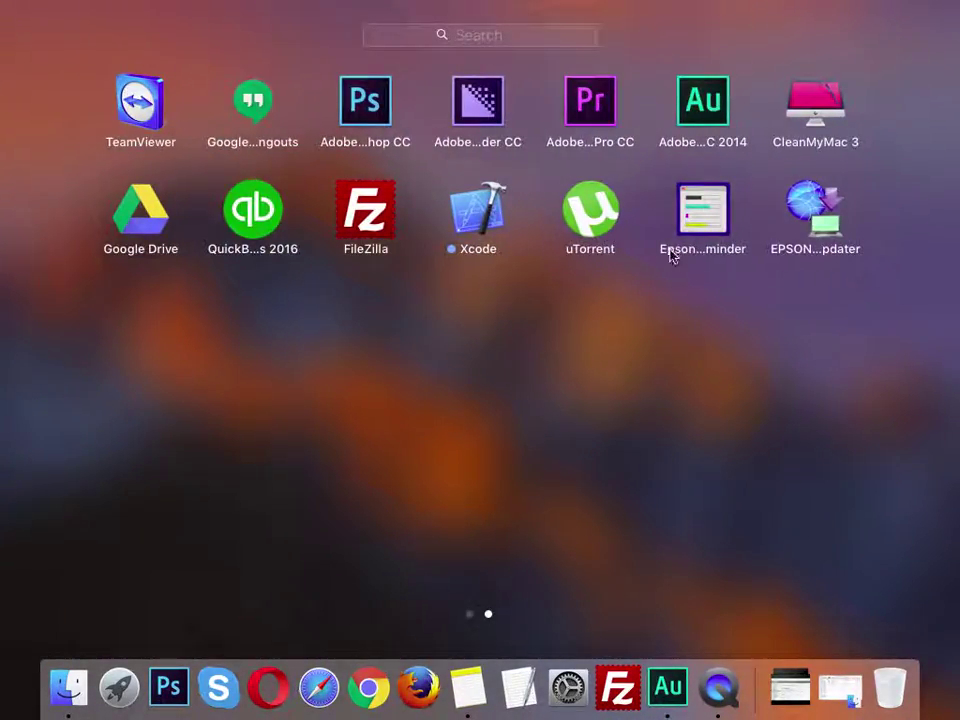
pyautogui.click(605, 124)
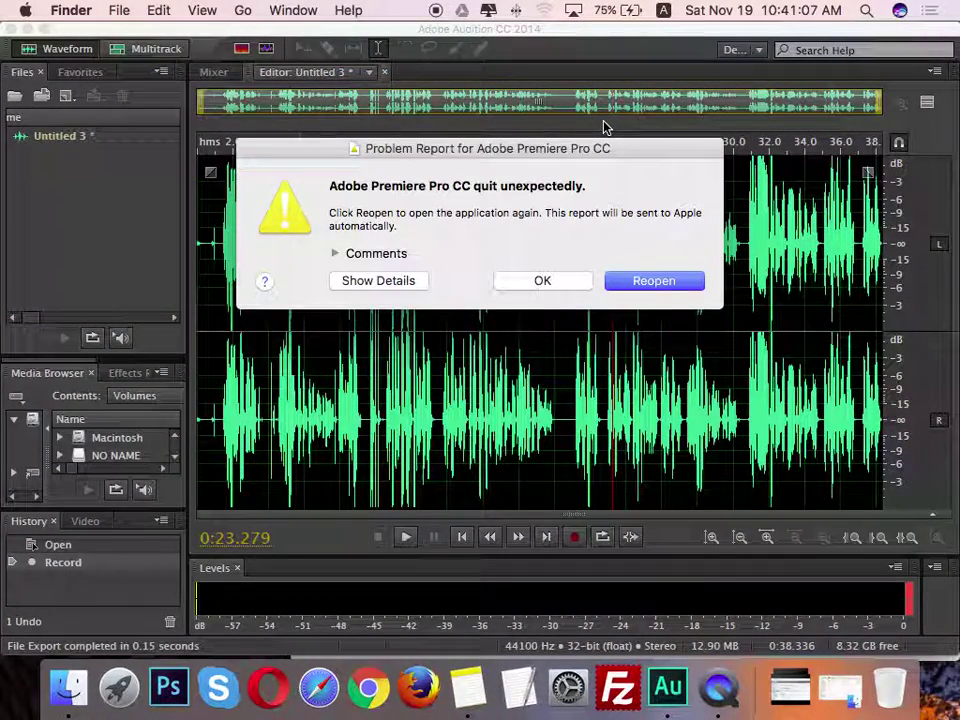
pyautogui.click(634, 287)
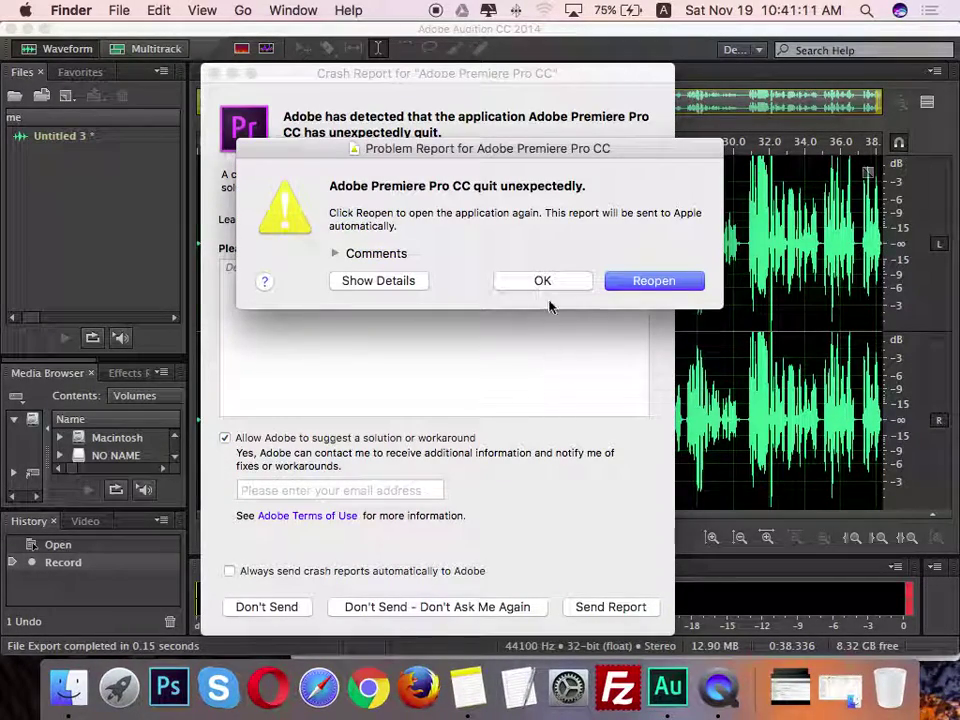
pyautogui.click(275, 607)
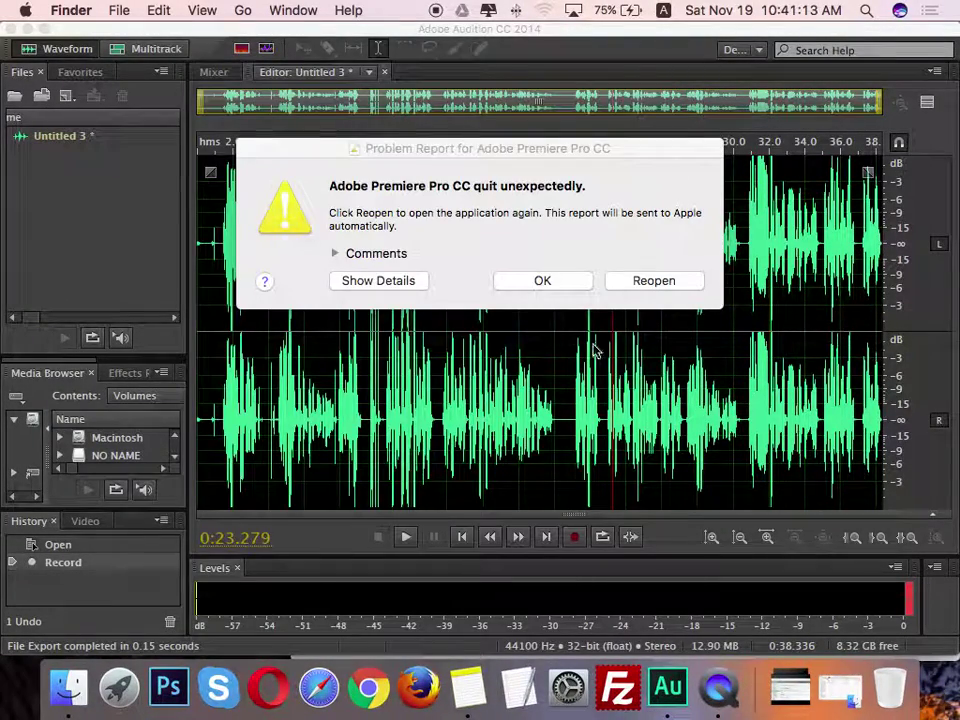
pyautogui.click(660, 285)
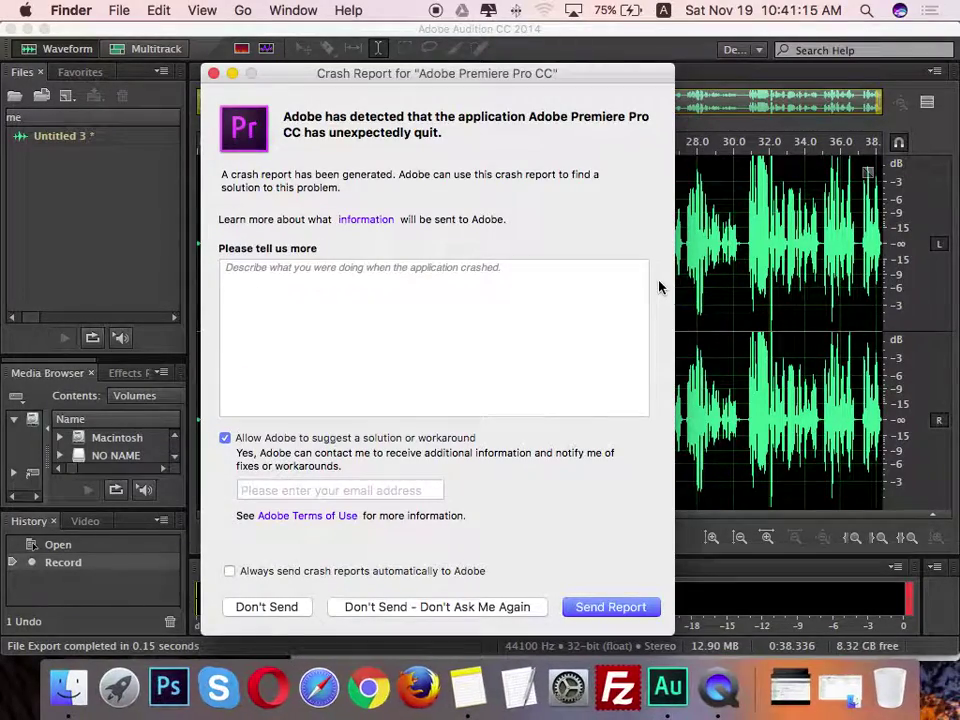
pyautogui.click(279, 607)
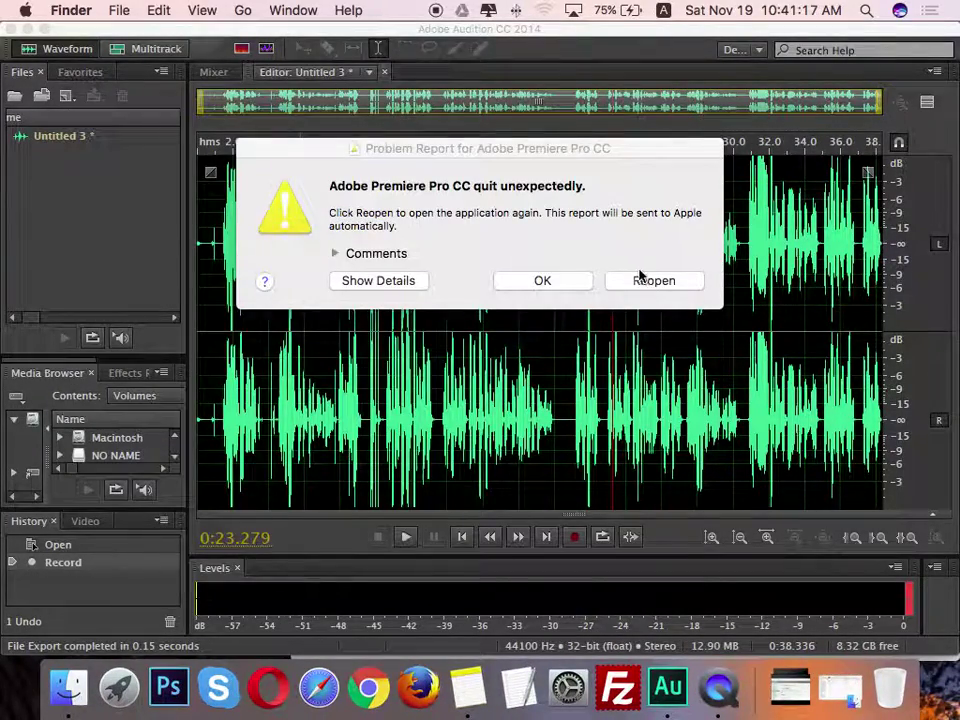
pyautogui.click(550, 283)
# Return to Adobe Audition and close the Untitled 3 recording without saving it
pyautogui.click(573, 388)
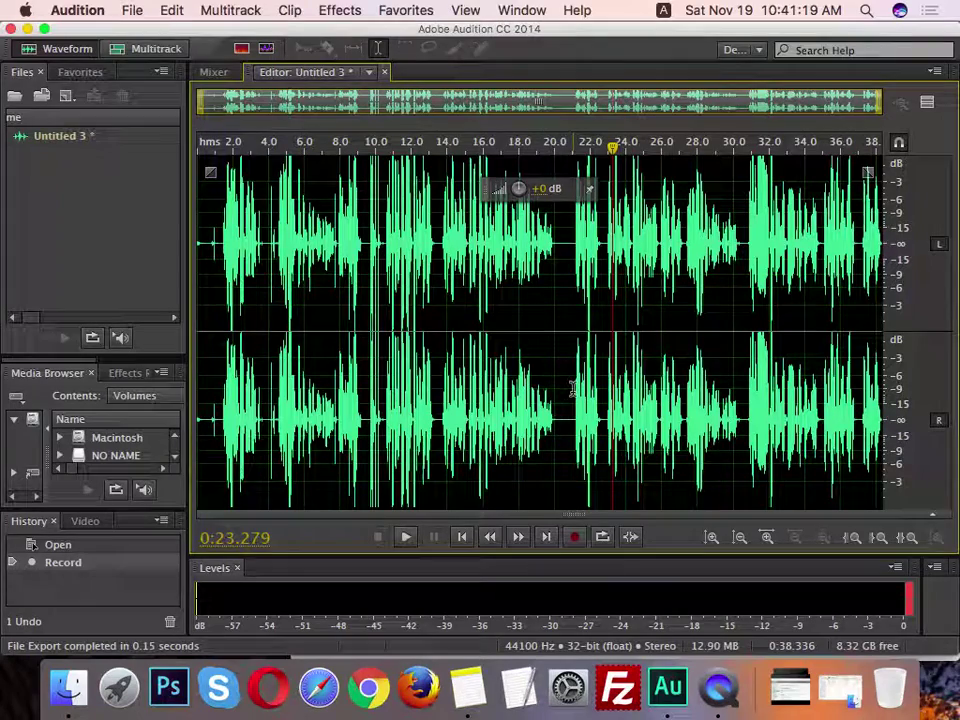
pyautogui.click(616, 322)
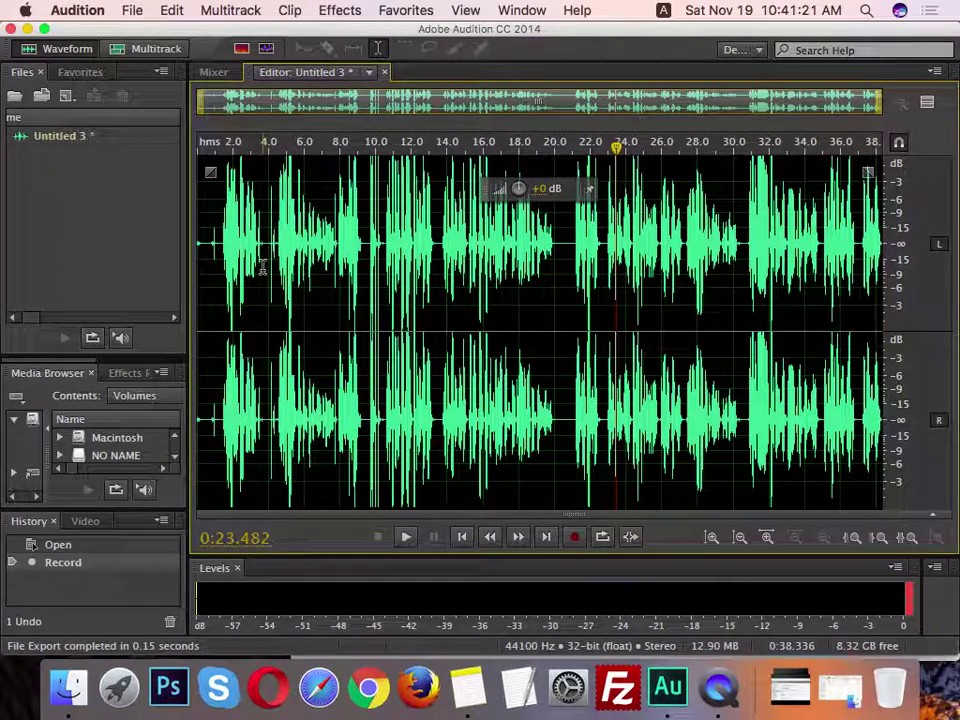
pyautogui.press('super+w')
pyautogui.click(457, 377)
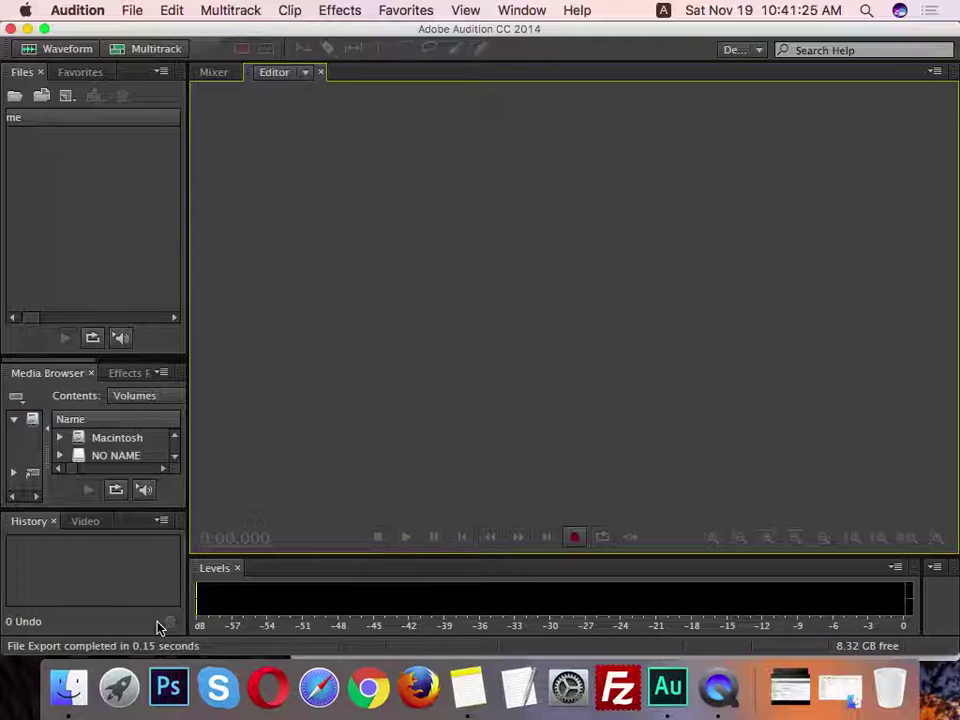
# Try again to launch Adobe Premiere Pro by searching for "prem", and dismiss the problem report without reopening the application
pyautogui.click(119, 686)
pyautogui.click(766, 374)
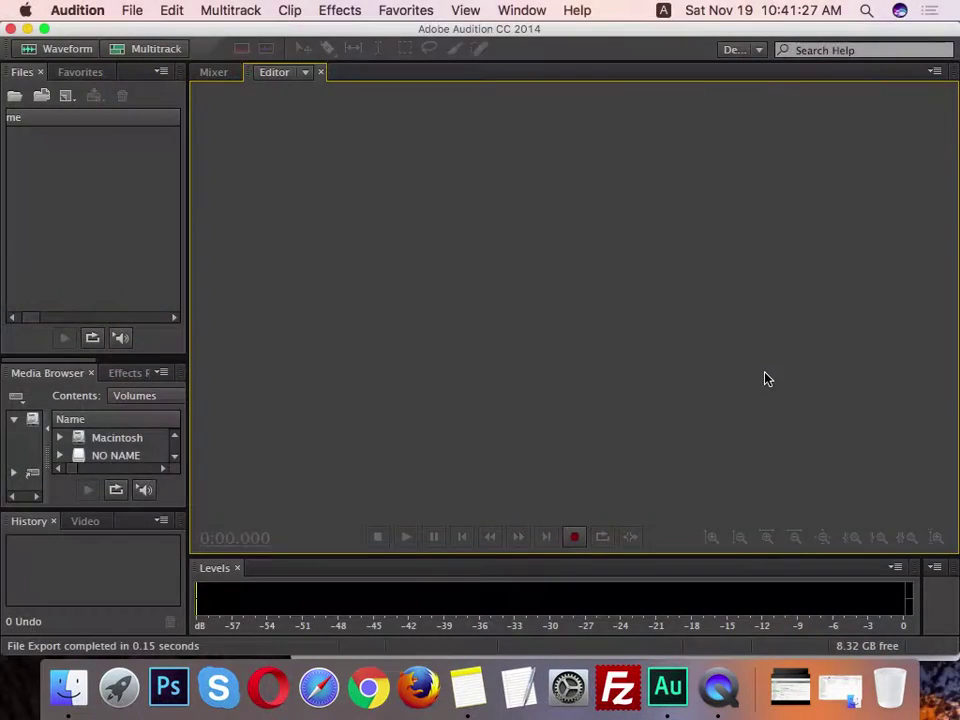
pyautogui.press('super+space')
pyautogui.write('prem')
pyautogui.press('Return')
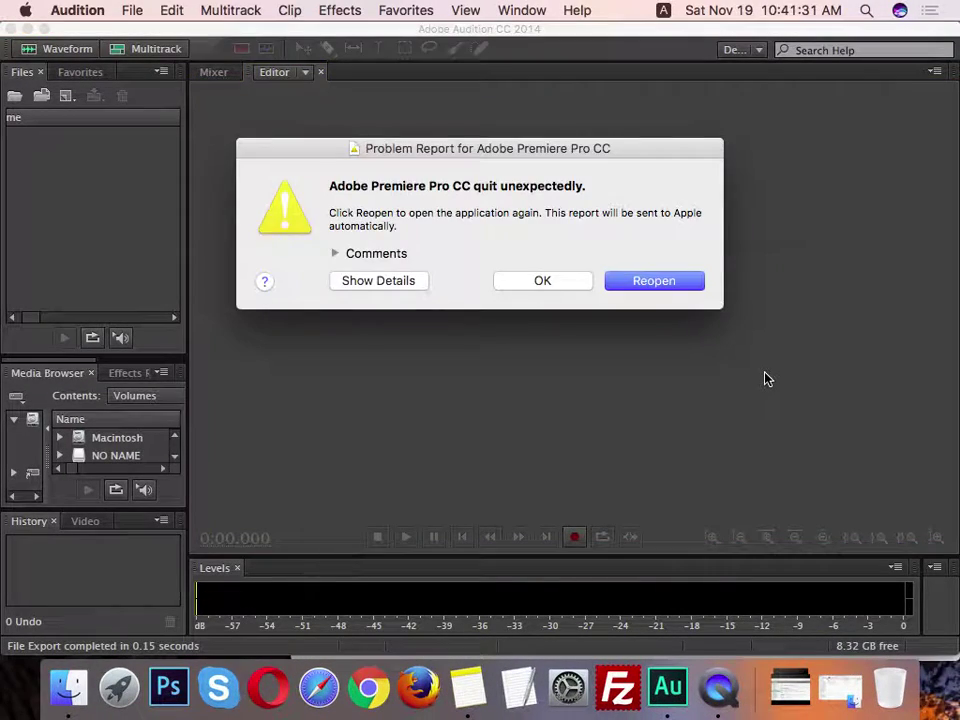
pyautogui.press('super+space')
pyautogui.press('Escape')
pyautogui.moveTo(574, 284); pyautogui.dragTo(623, 281)
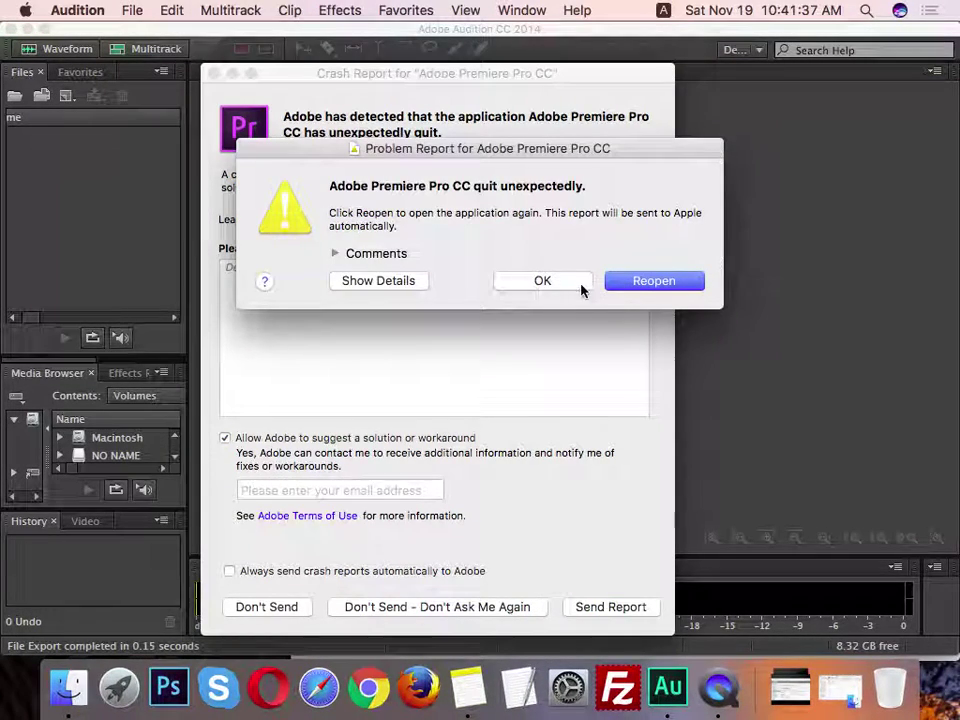
pyautogui.click(583, 288)
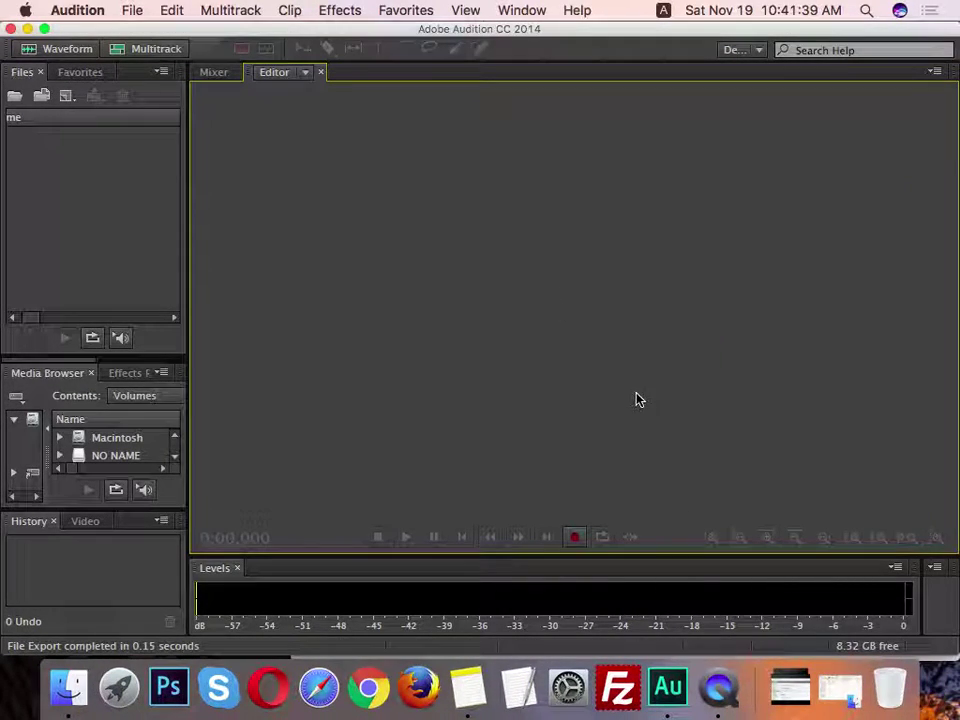
# Look over the open windows and dismiss the remaining Adobe Premiere Pro CC crash reports without sending them
pyautogui.hotkey('ctrl', 'Up')
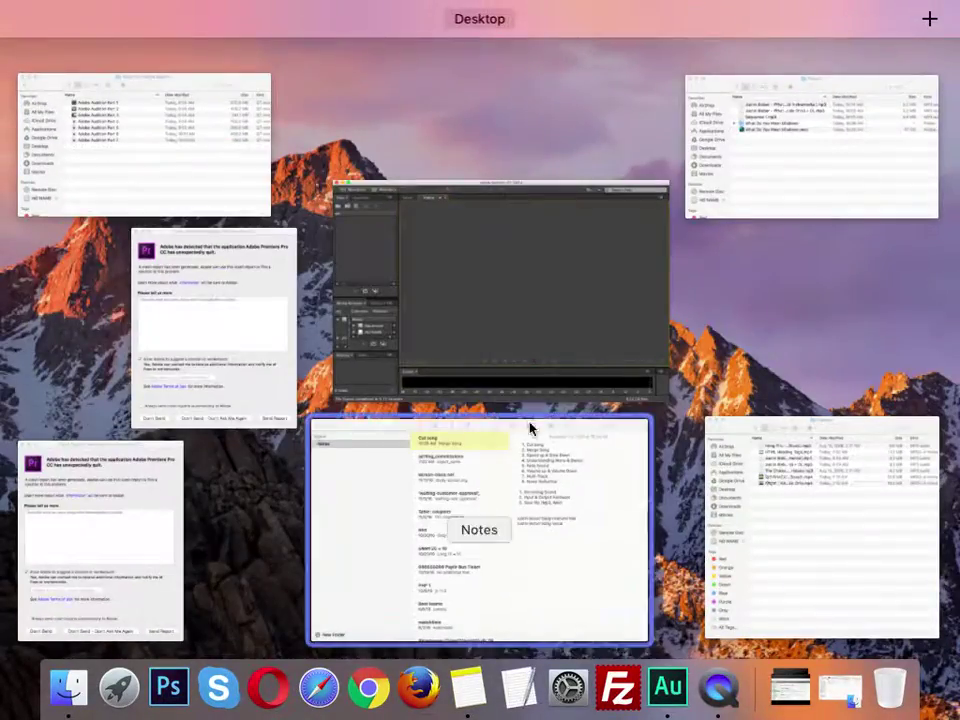
pyautogui.press('Escape')
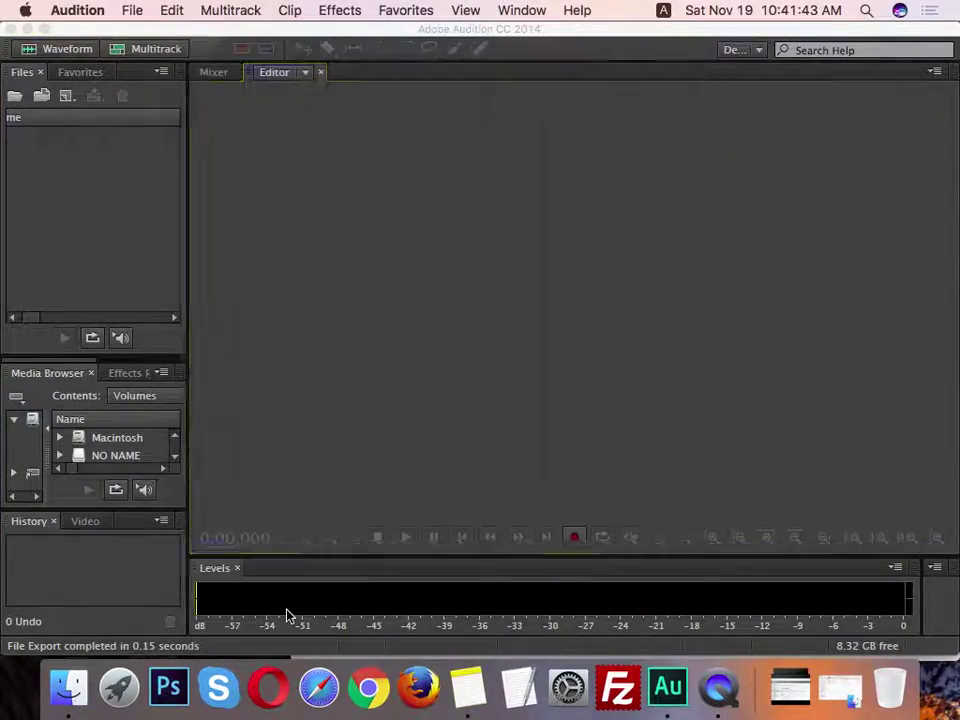
pyautogui.hotkey('ctrl', 'Up')
pyautogui.click(131, 345)
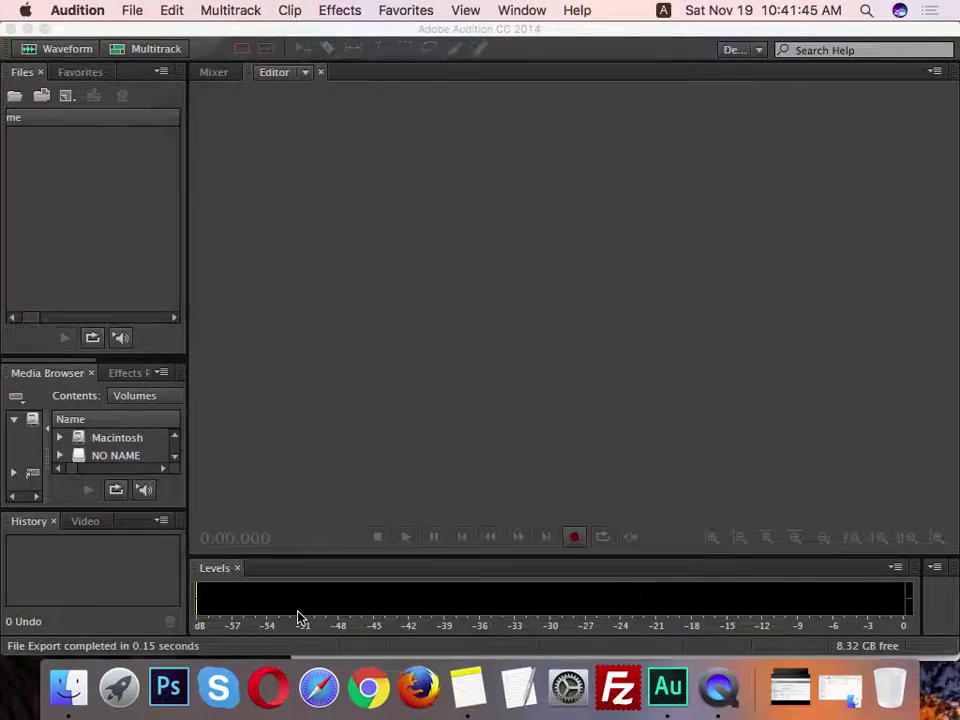
pyautogui.hotkey('ctrl', 'Up')
pyautogui.click(474, 285)
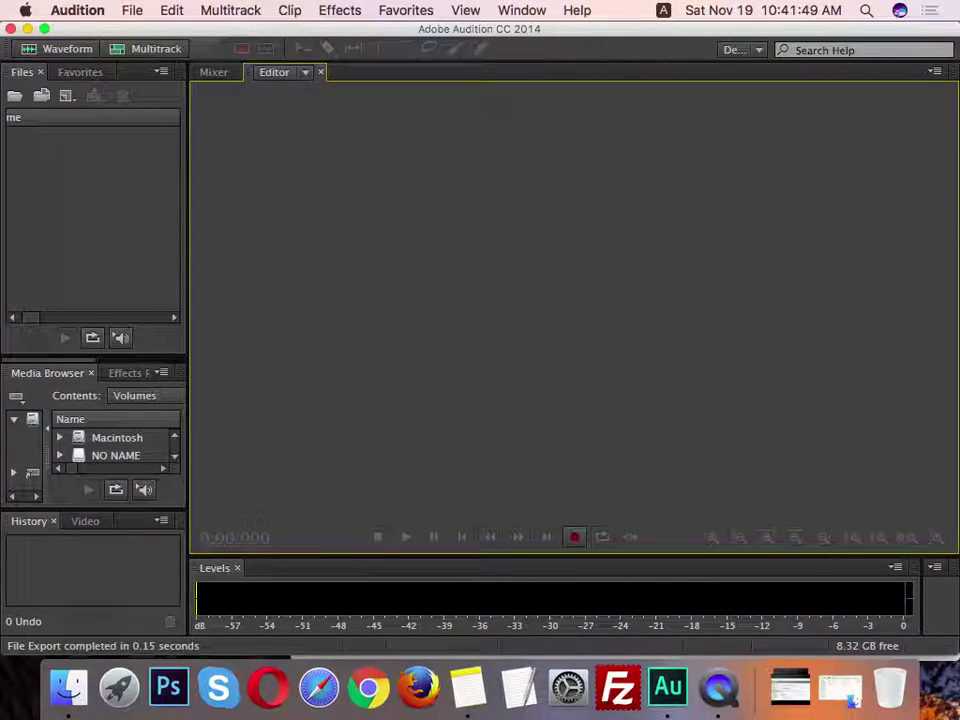
pyautogui.click(935, 705)
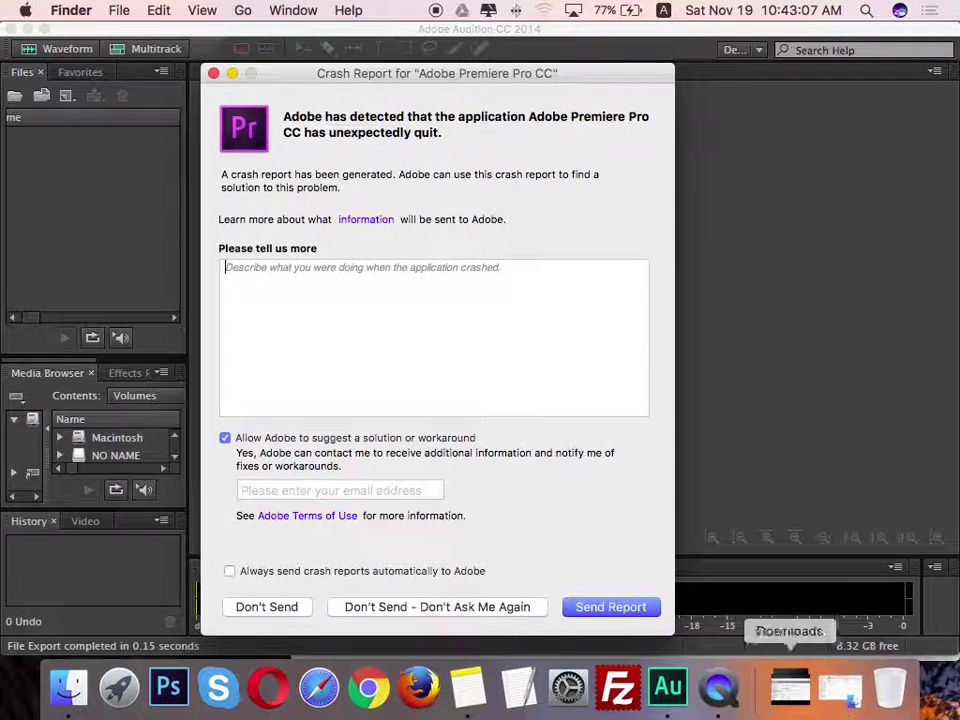
pyautogui.click(280, 608)
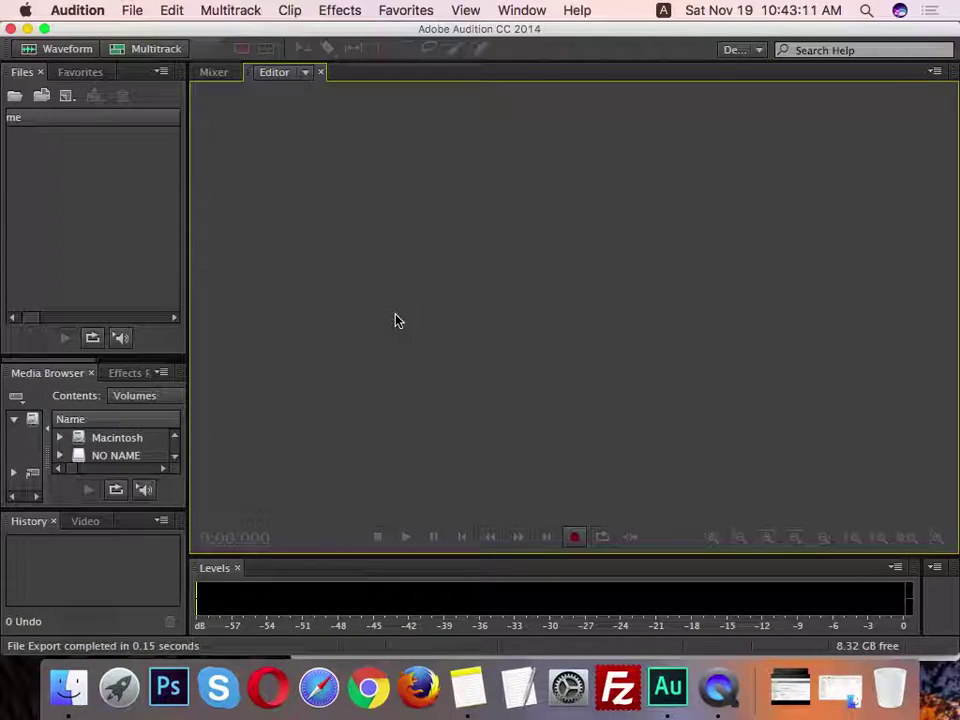
# Launch CleanMyMac 3 from its system status overview and postpone the licence activation
pyautogui.press('F11')
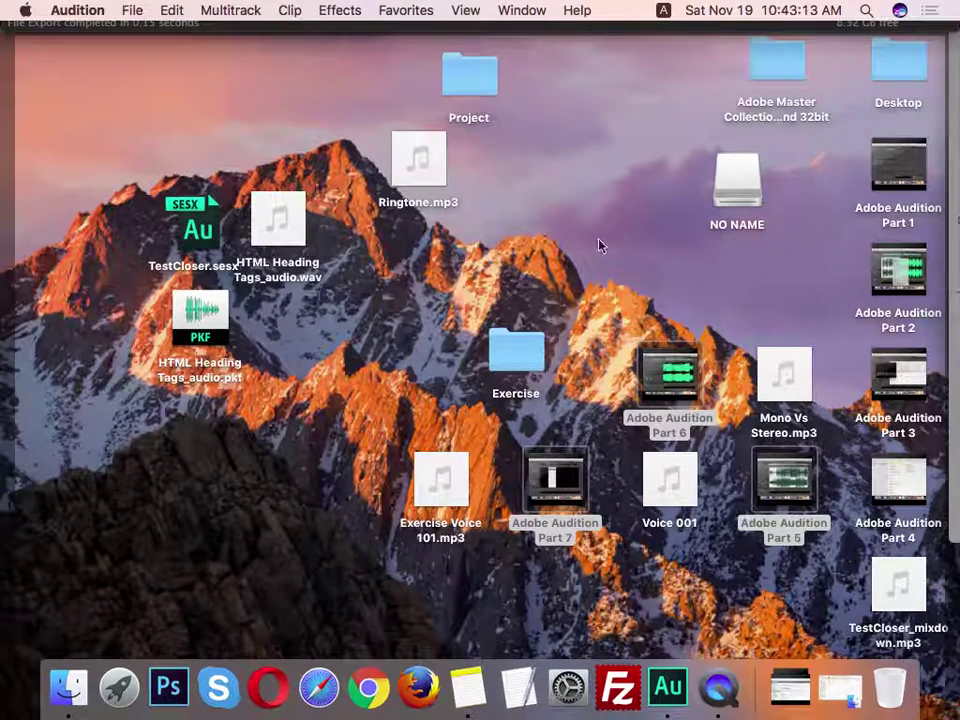
pyautogui.click(594, 177)
pyautogui.click(488, 10)
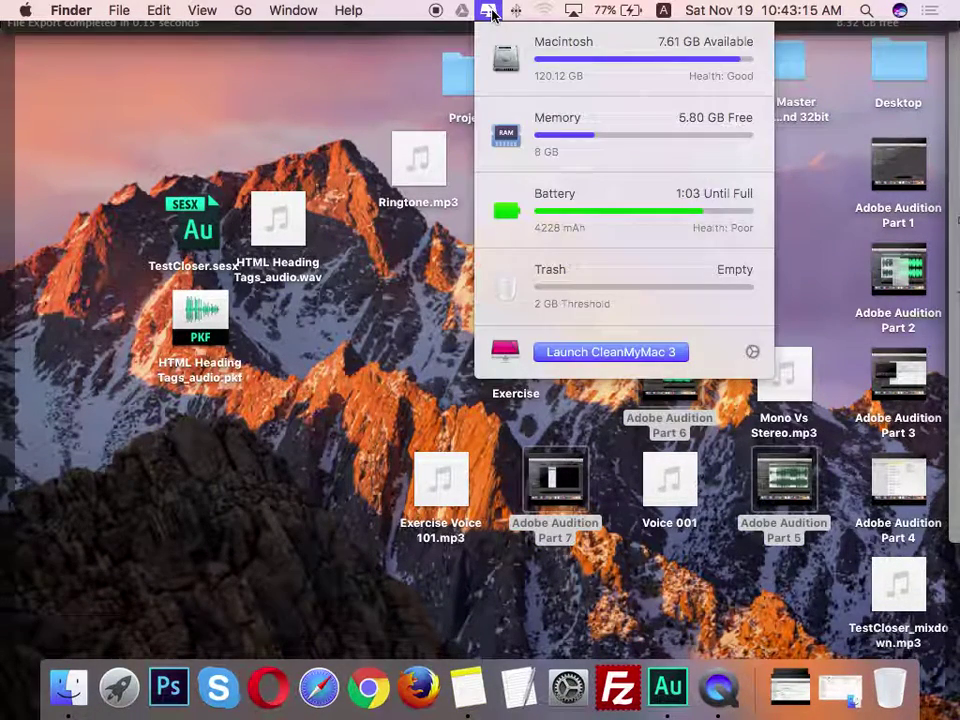
pyautogui.click(593, 366)
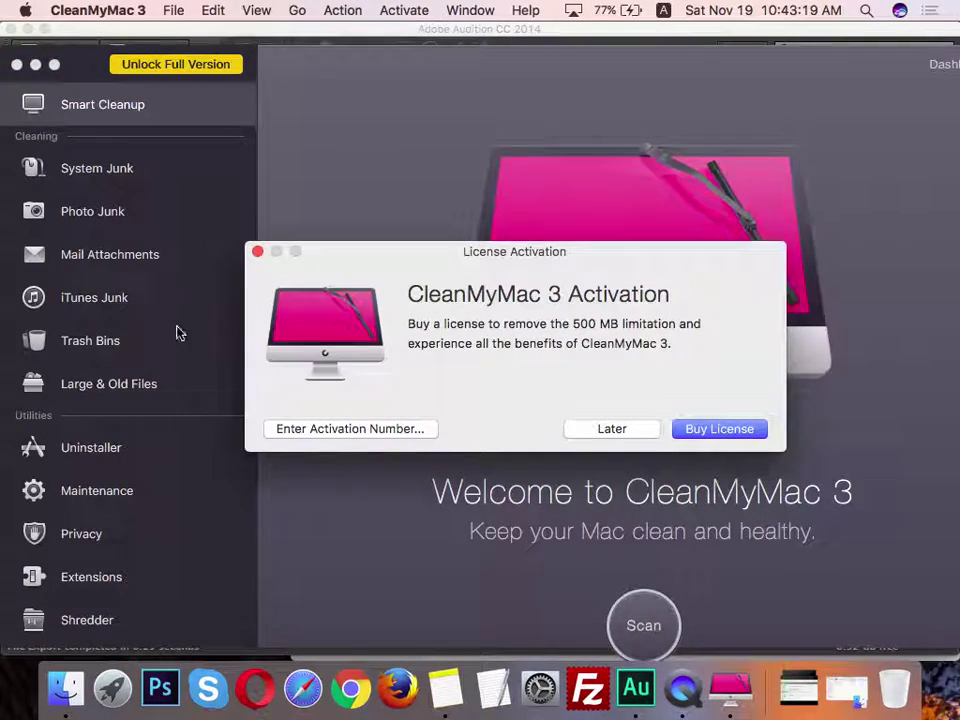
pyautogui.click(586, 430)
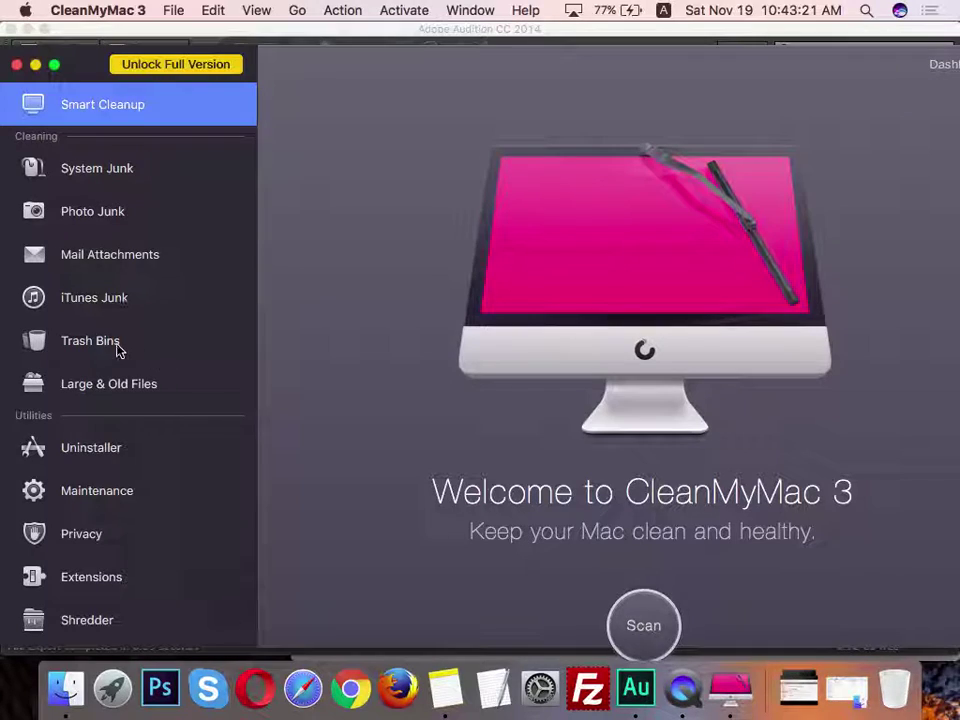
# Uninstall Adobe Premiere Pro CC together with its preferences and supporting files using the Uninstaller utility
pyautogui.click(112, 447)
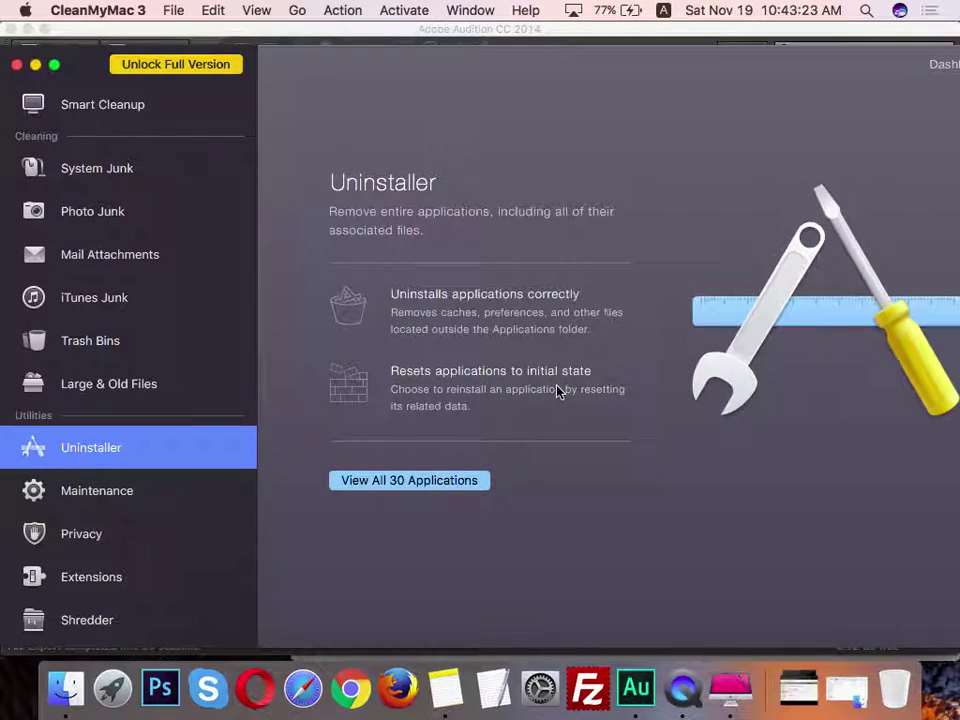
pyautogui.click(423, 490)
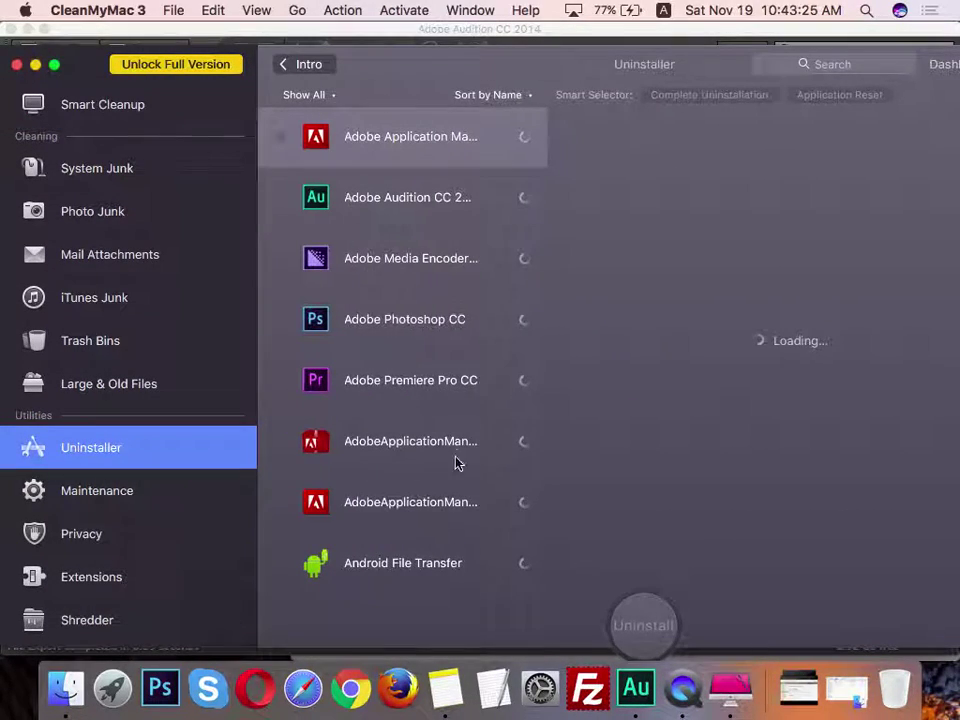
pyautogui.click(398, 390)
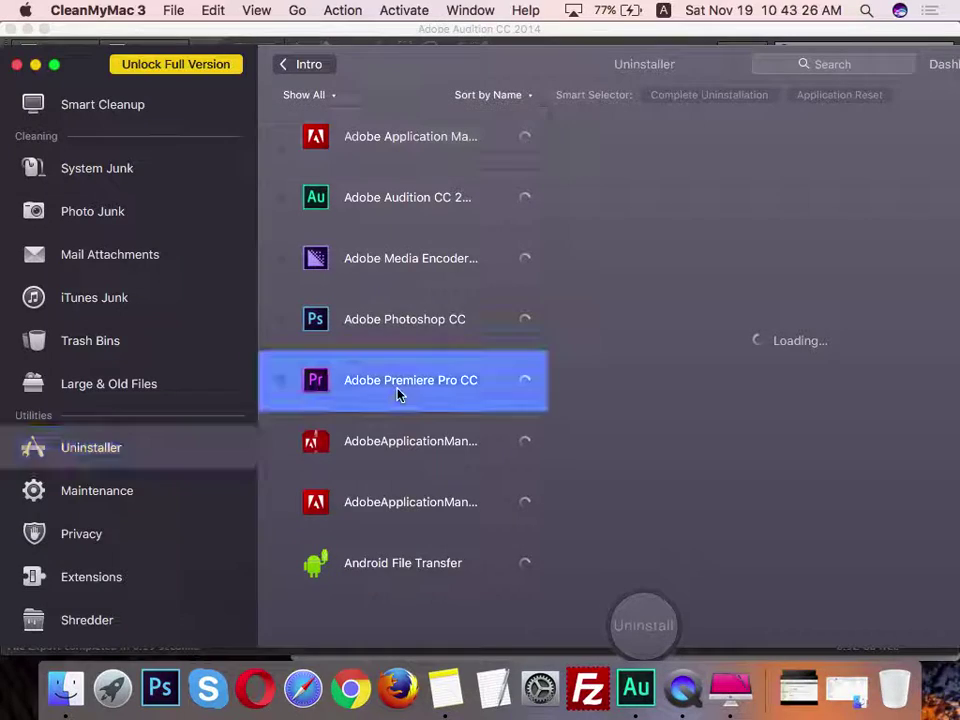
pyautogui.click(281, 381)
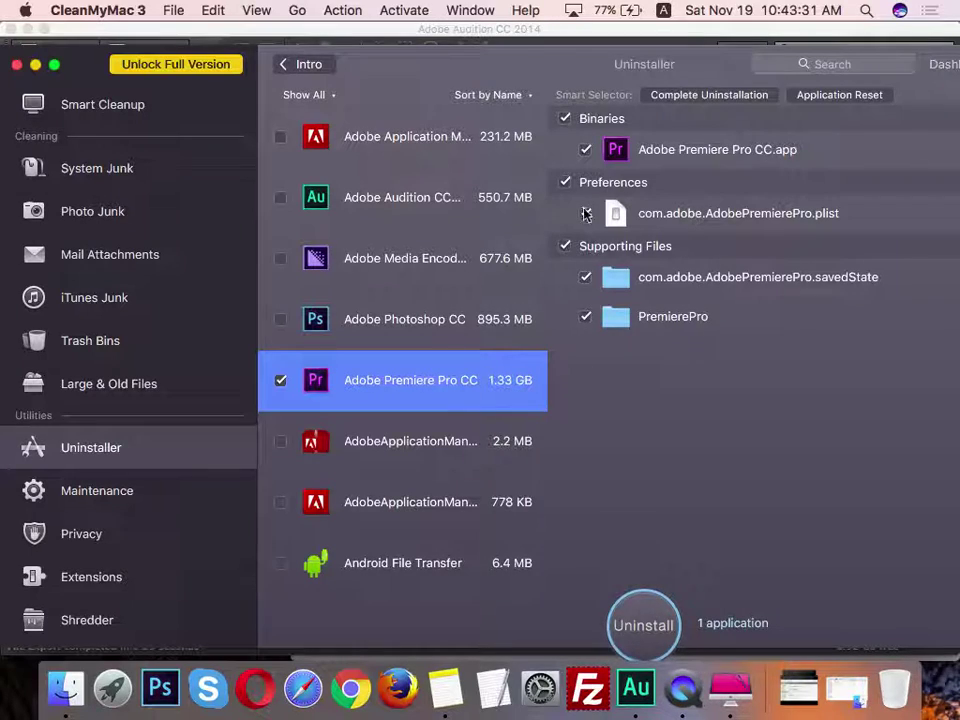
pyautogui.click(645, 640)
pyautogui.click(772, 226)
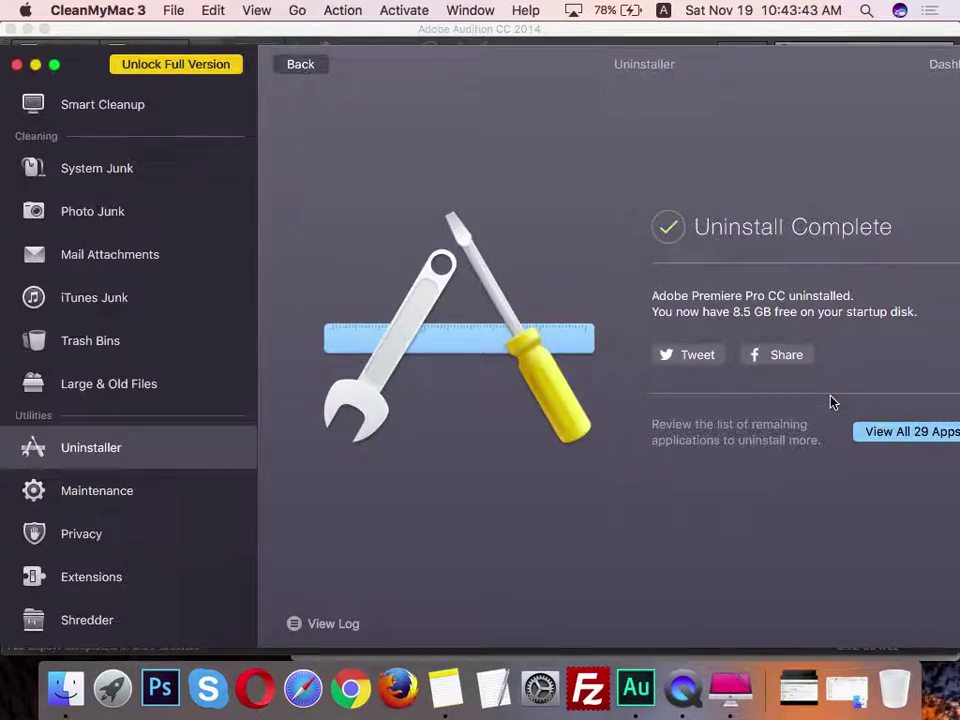
# Quit CleanMyMac 3 and eject the NO NAME drive from the desktop
pyautogui.press('super+q')
pyautogui.press('F11')
pyautogui.click(753, 249)
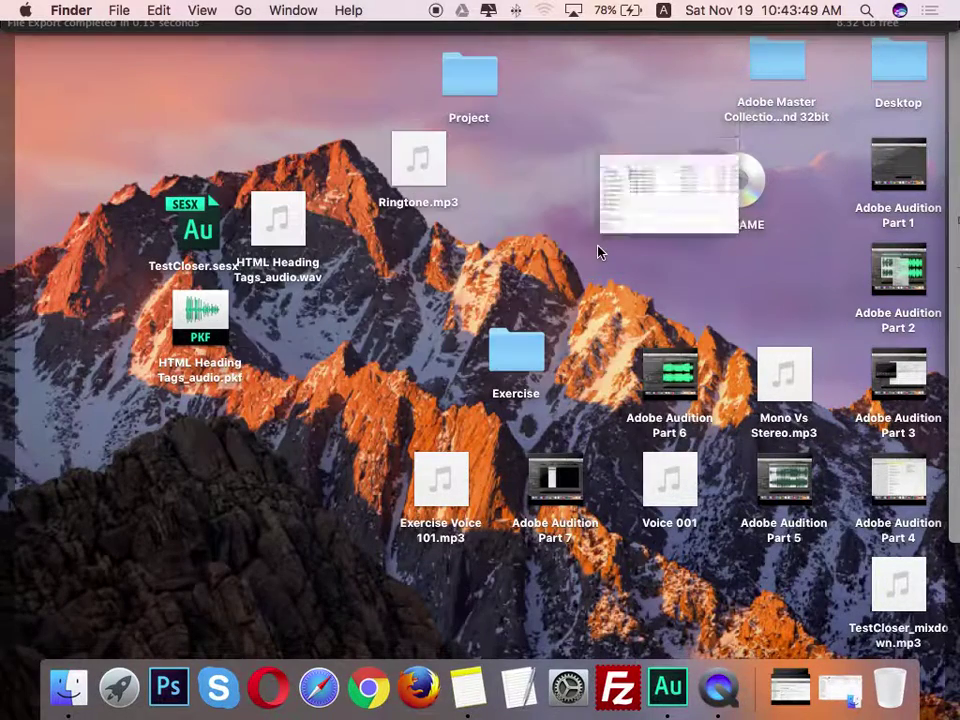
pyautogui.press('F11')
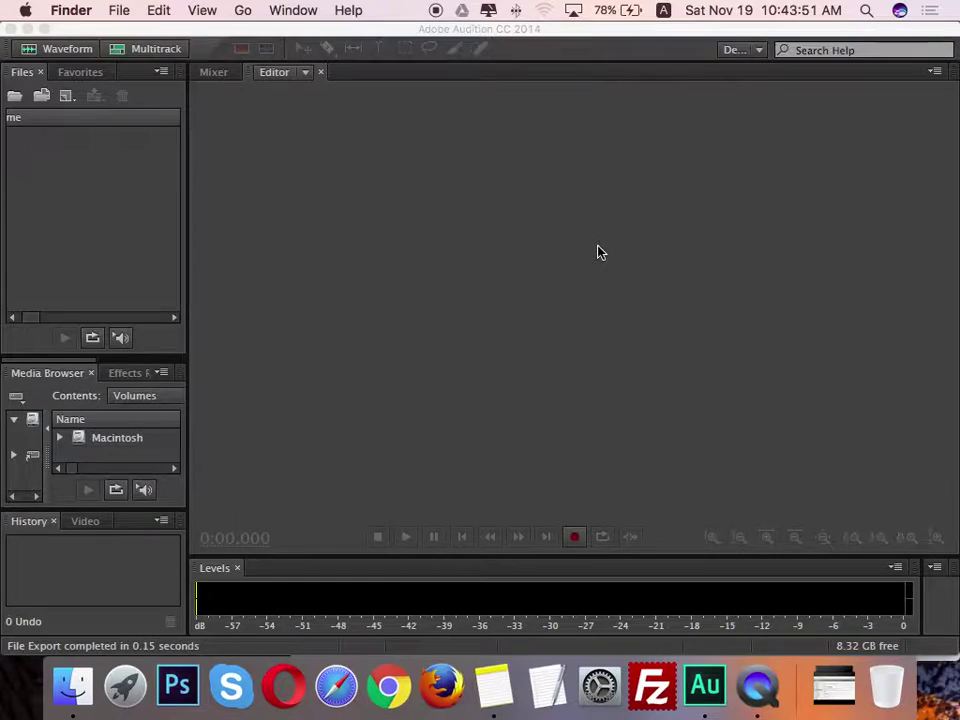
# Import HTML Heading Tags.mp4 from the Exercise folder into the files of Adobe Audition
pyautogui.hotkey('ctrl', 'Up')
pyautogui.click(472, 462)
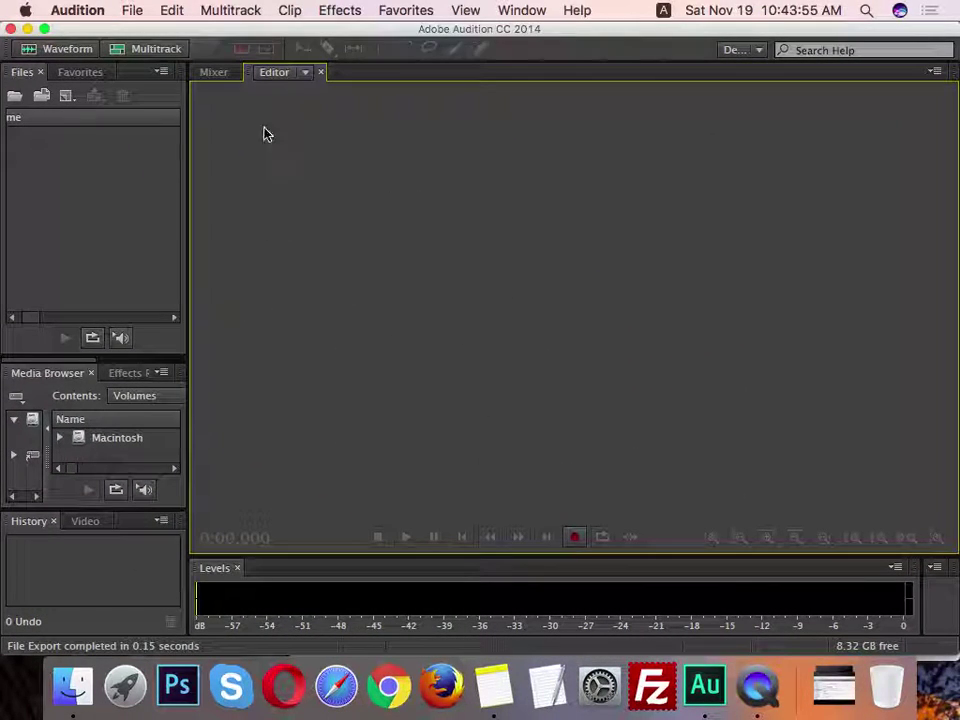
pyautogui.click(134, 11)
pyautogui.click(61, 243)
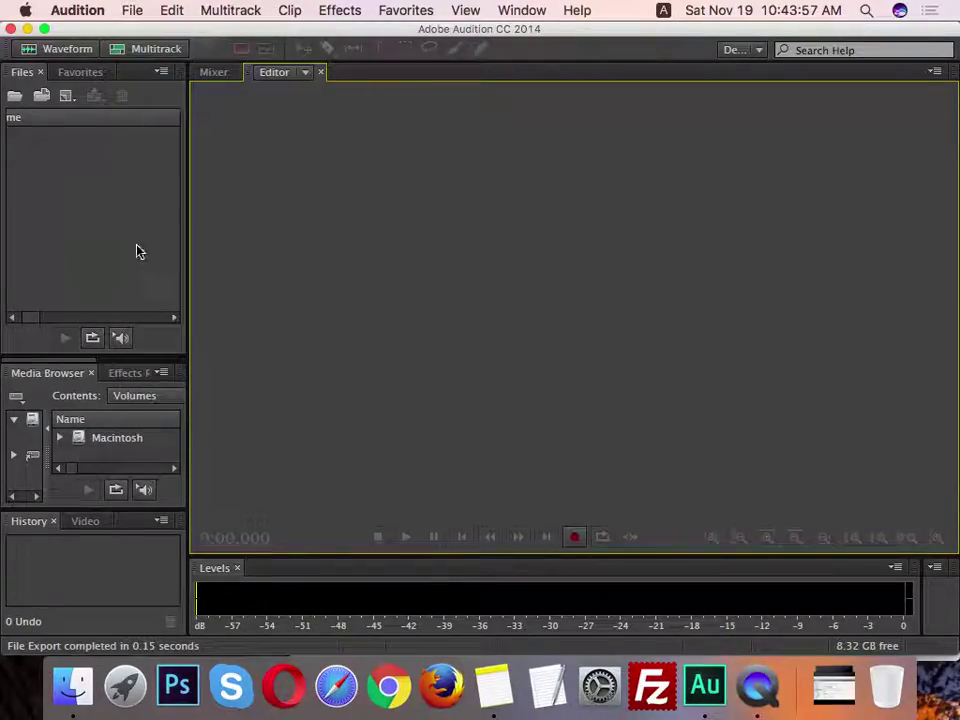
pyautogui.hotkey('ctrl', 'Up')
pyautogui.click(690, 200)
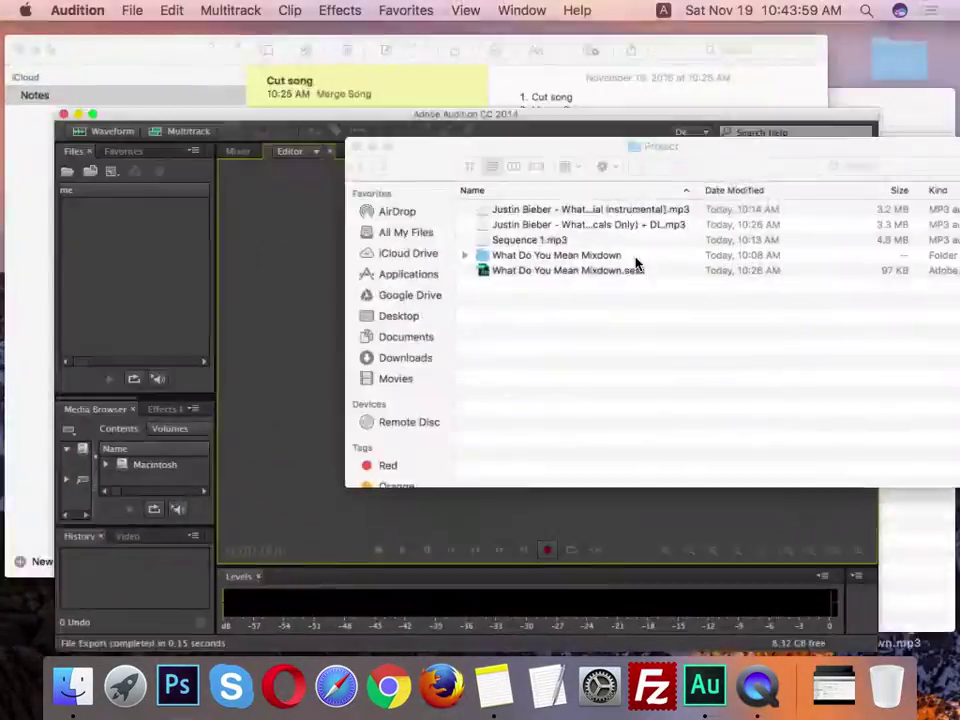
pyautogui.hotkey('ctrl', 'Up')
pyautogui.hotkey('ctrl', 'Up')
pyautogui.hotkey('ctrl', 'Up')
pyautogui.click(859, 409)
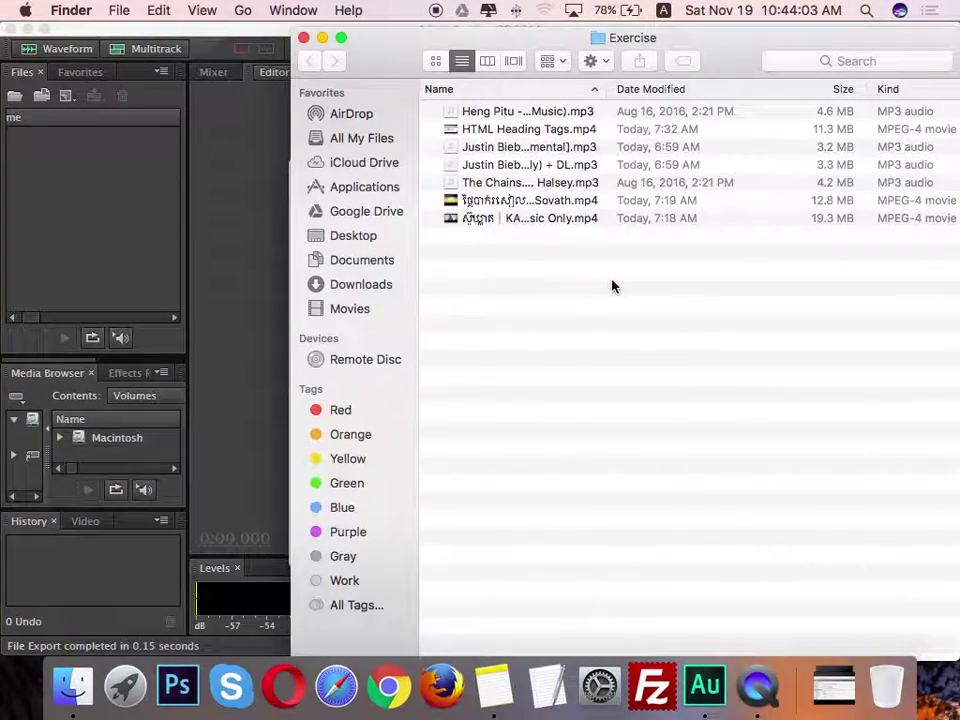
pyautogui.moveTo(490, 138); pyautogui.dragTo(40, 205)
pyautogui.click(90, 218)
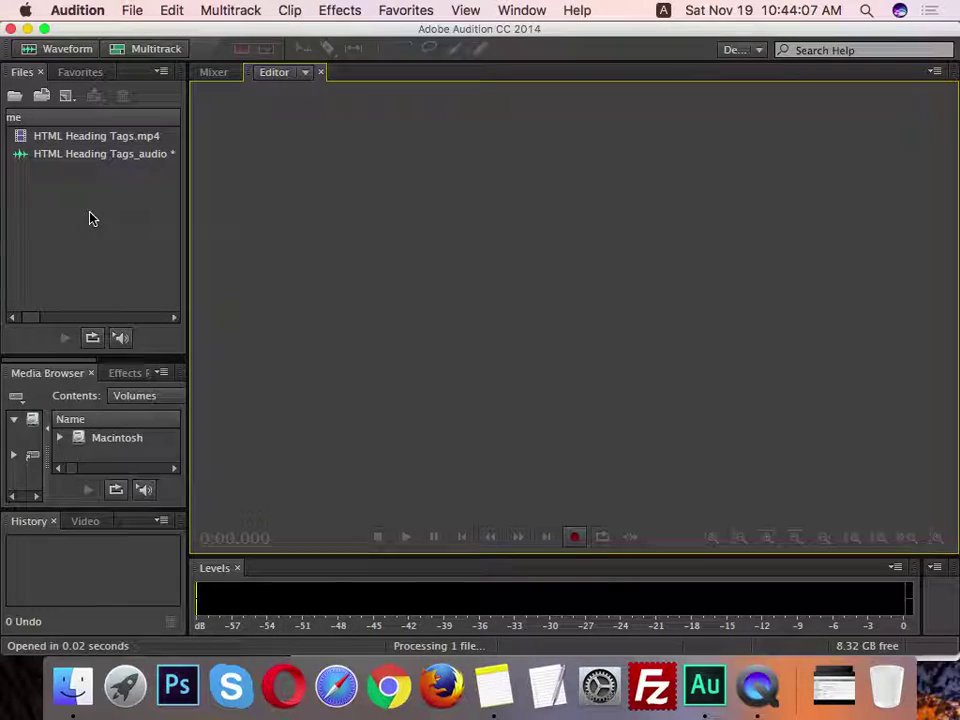
# Open HTML Heading Tags_audio in the waveform editor, and show the Effects Rack with more width and height
pyautogui.doubleClick(73, 157)
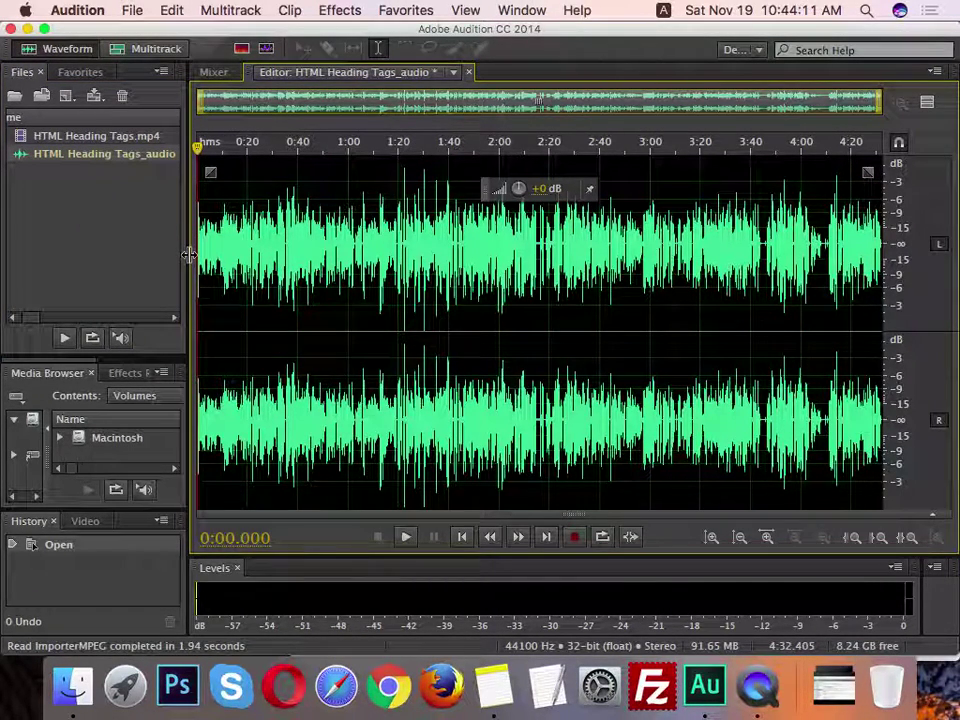
pyautogui.moveTo(189, 254); pyautogui.dragTo(330, 276)
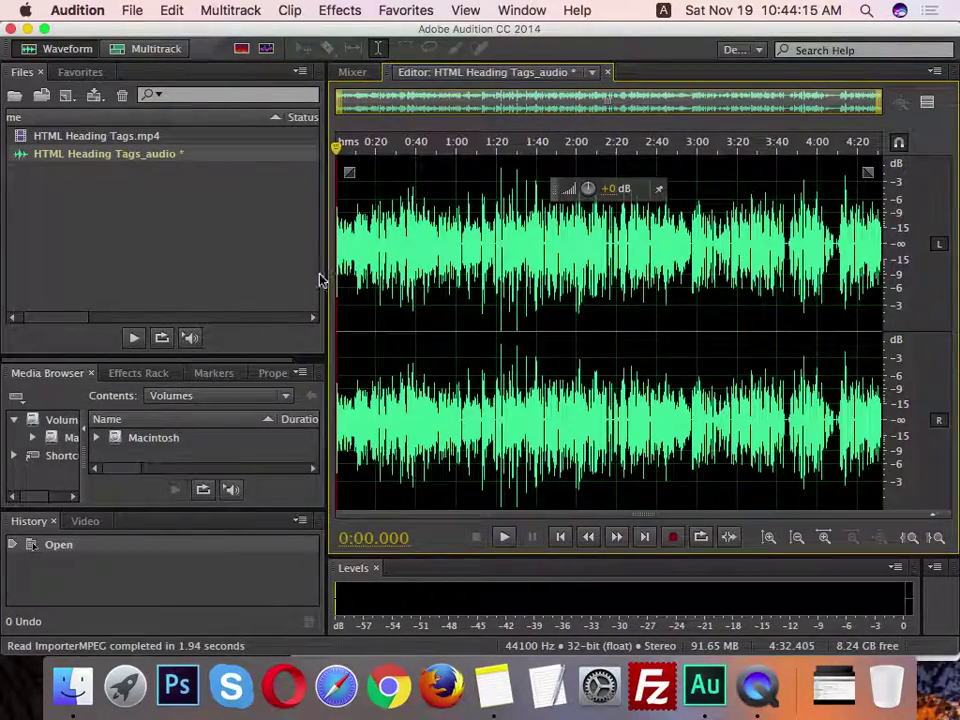
pyautogui.click(155, 373)
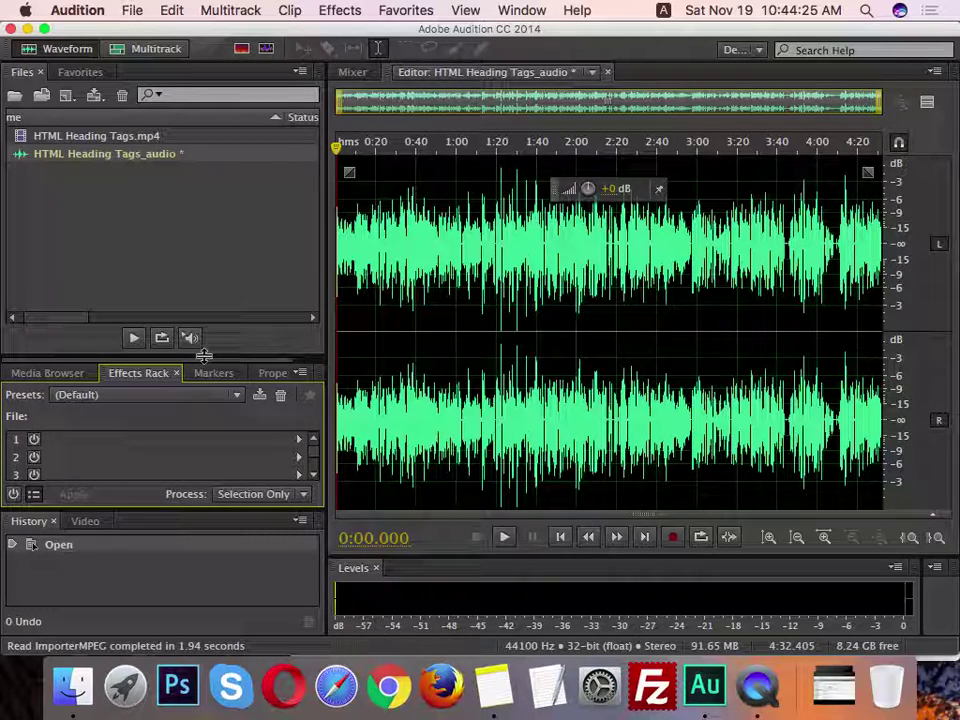
pyautogui.moveTo(203, 355); pyautogui.dragTo(197, 226)
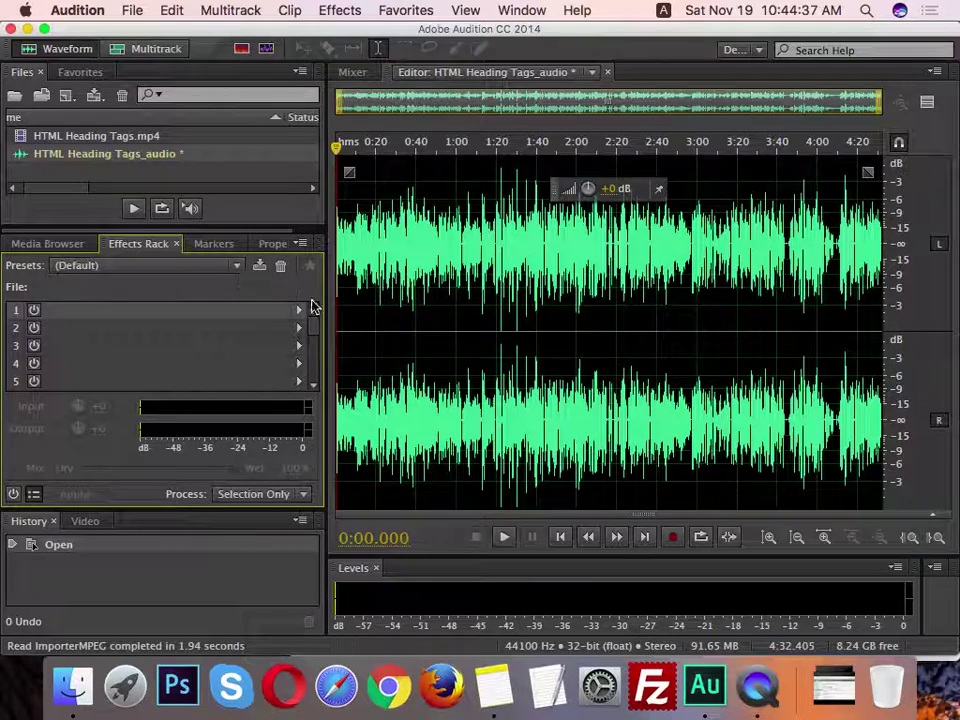
# Place the playhead at 0:40.000 and add the Echo effect to slot 1 of the Effects Rack
pyautogui.click(415, 200)
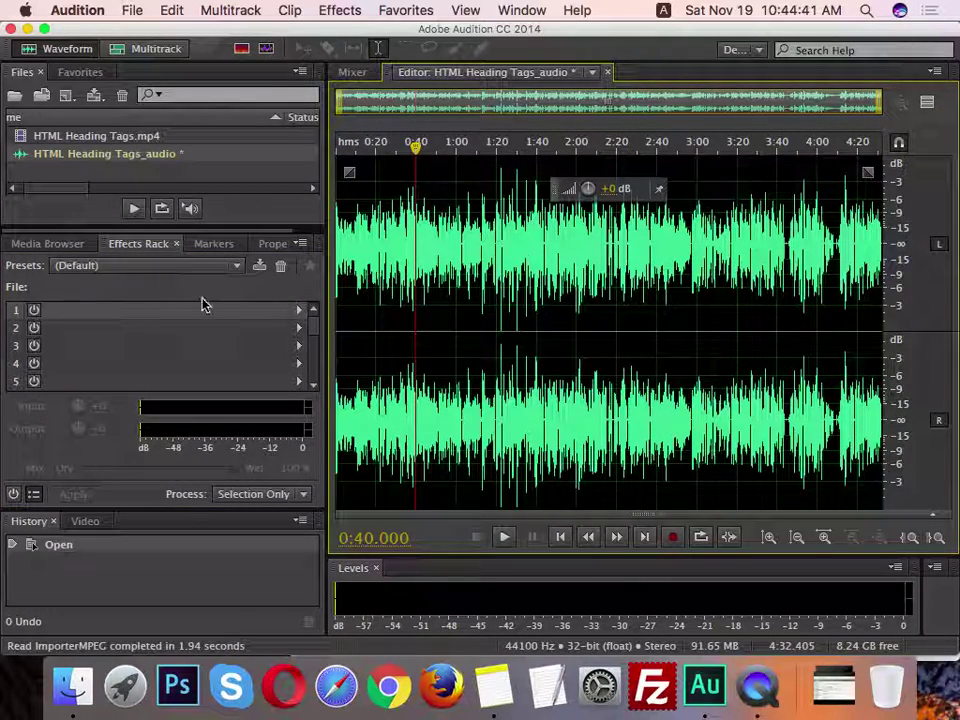
pyautogui.click(303, 310)
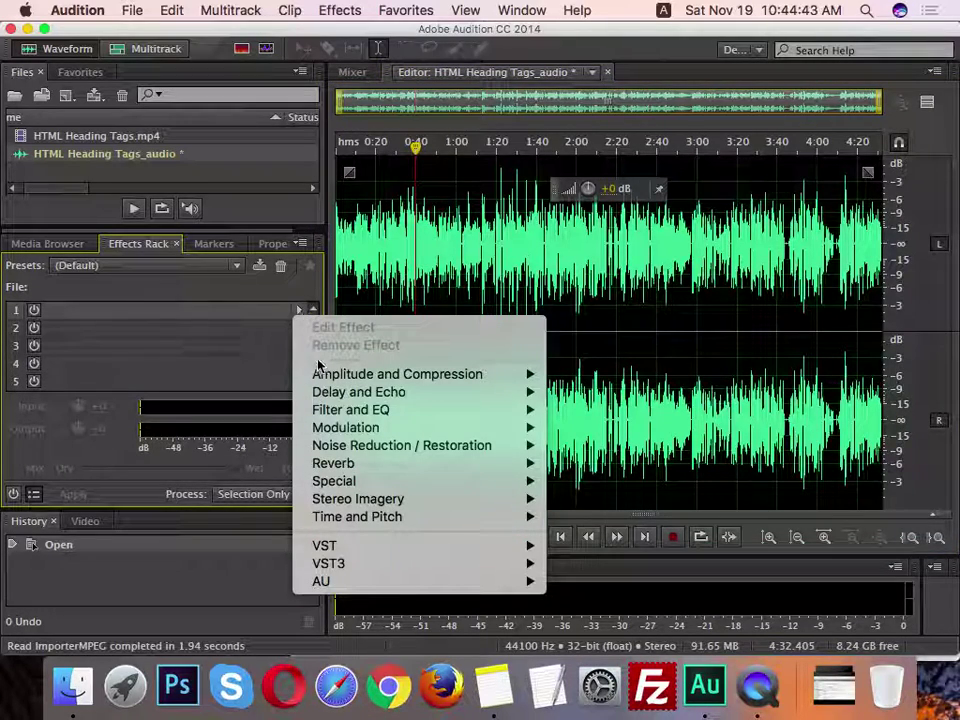
pyautogui.moveTo(325, 380)
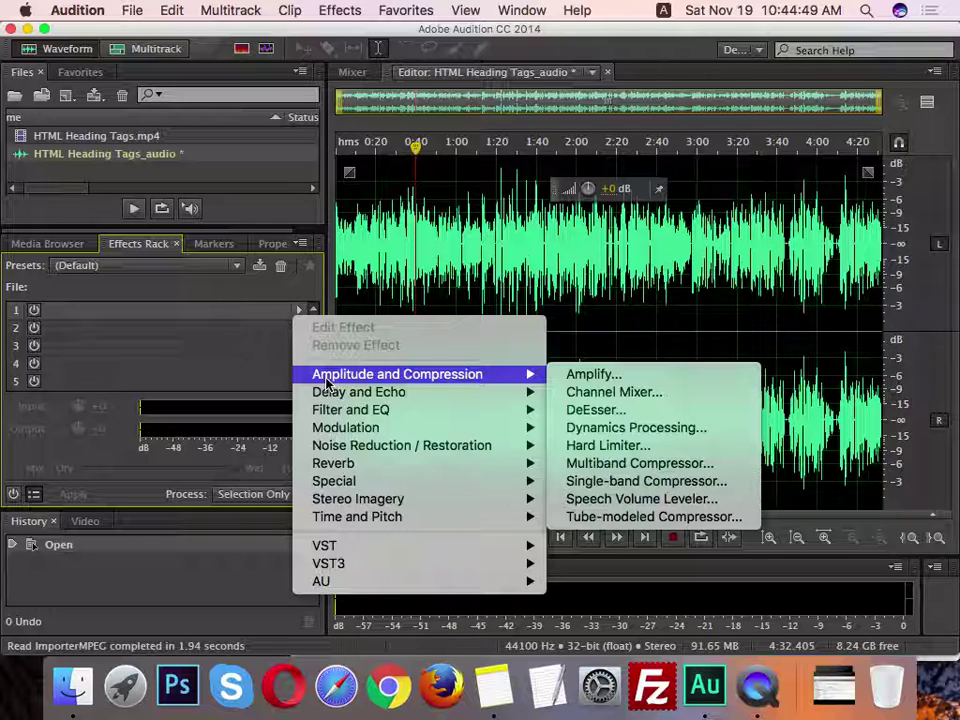
pyautogui.moveTo(350, 416)
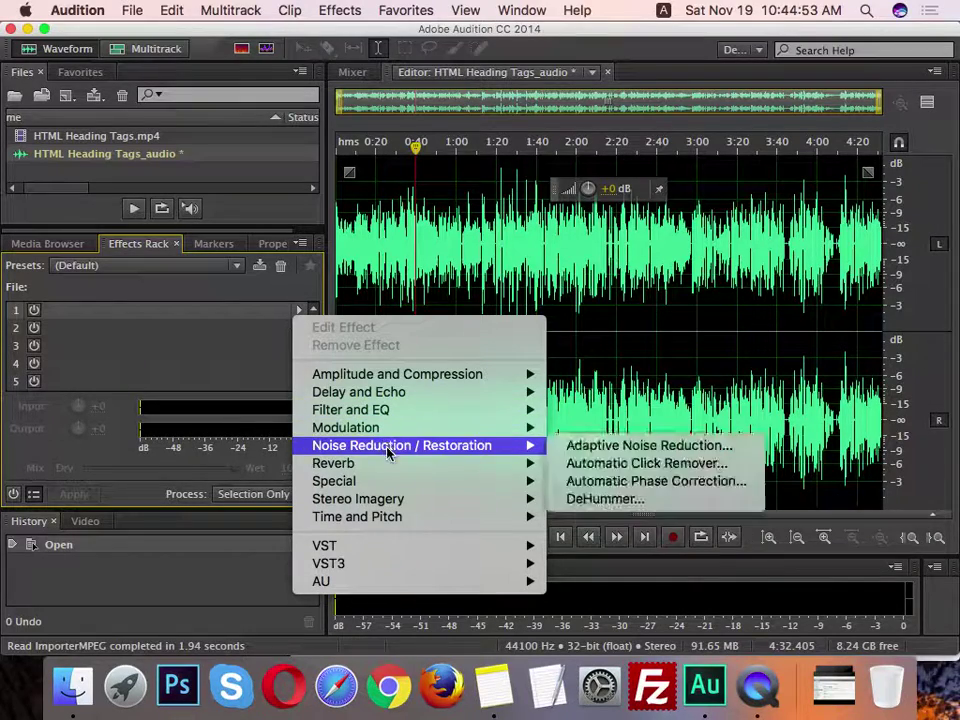
pyautogui.moveTo(417, 524)
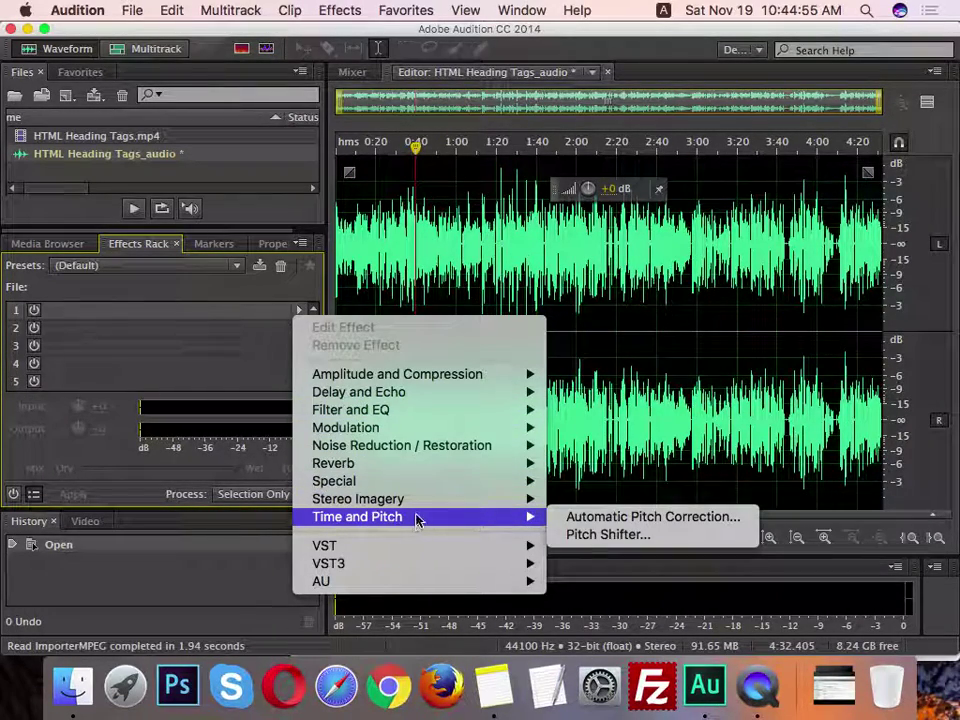
pyautogui.moveTo(410, 399)
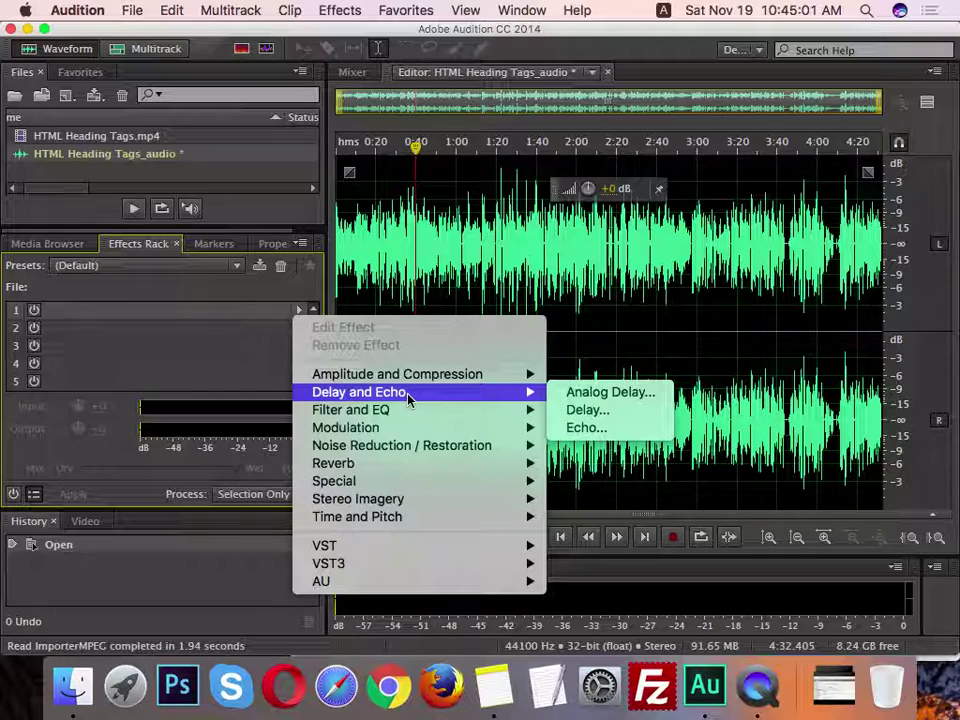
pyautogui.click(603, 430)
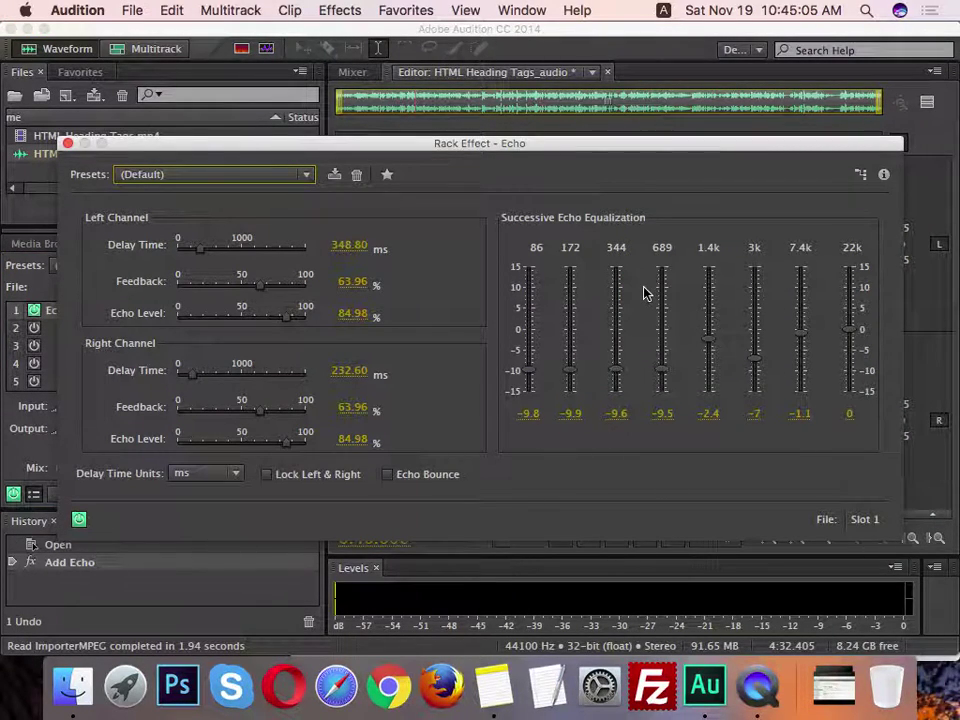
# Play the audio from the playhead with the default Echo effect, raise the system volume, and stop playback
pyautogui.press('space')
pyautogui.press('XF86AudioRaiseVolume')
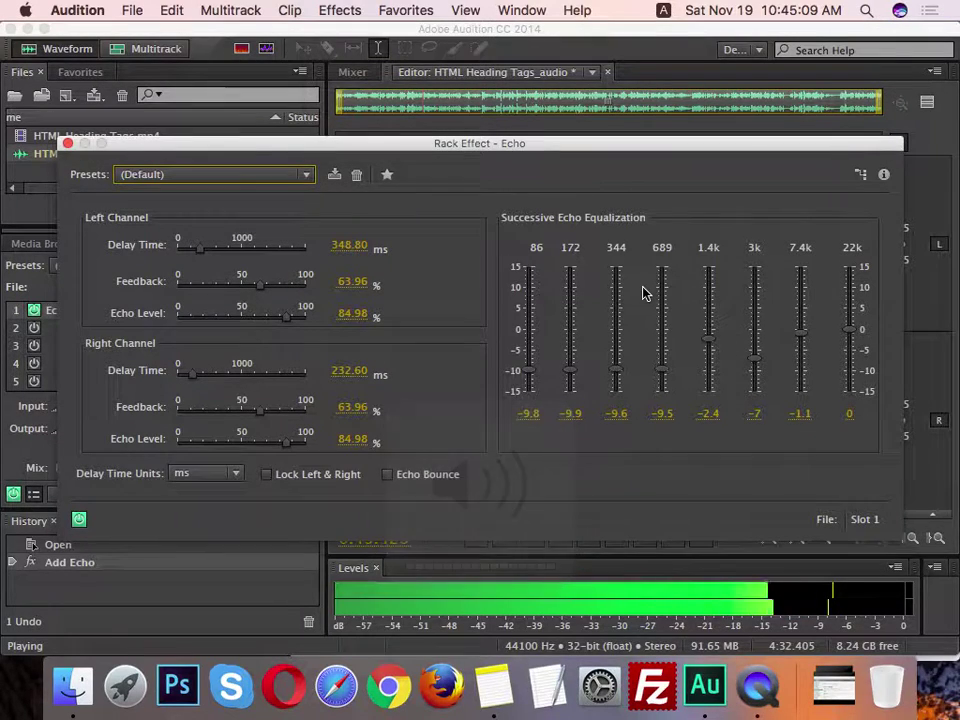
pyautogui.press('space')
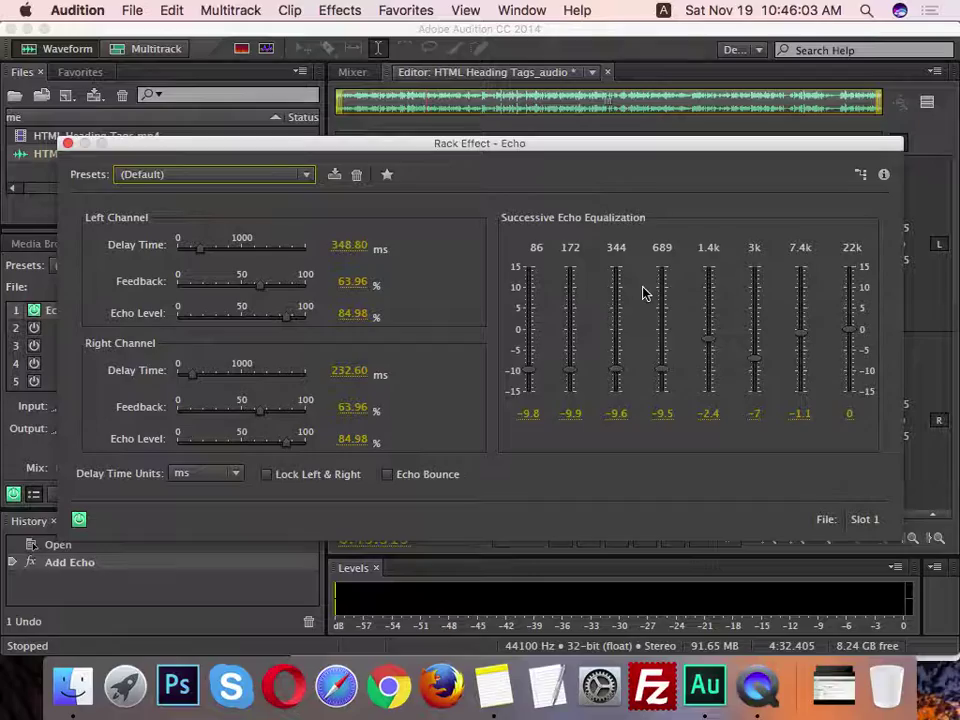
# Switch to Notes and review the lesson topics listed in the "Cut song" note
pyautogui.hotkey('ctrl', 'Up')
pyautogui.click(741, 429)
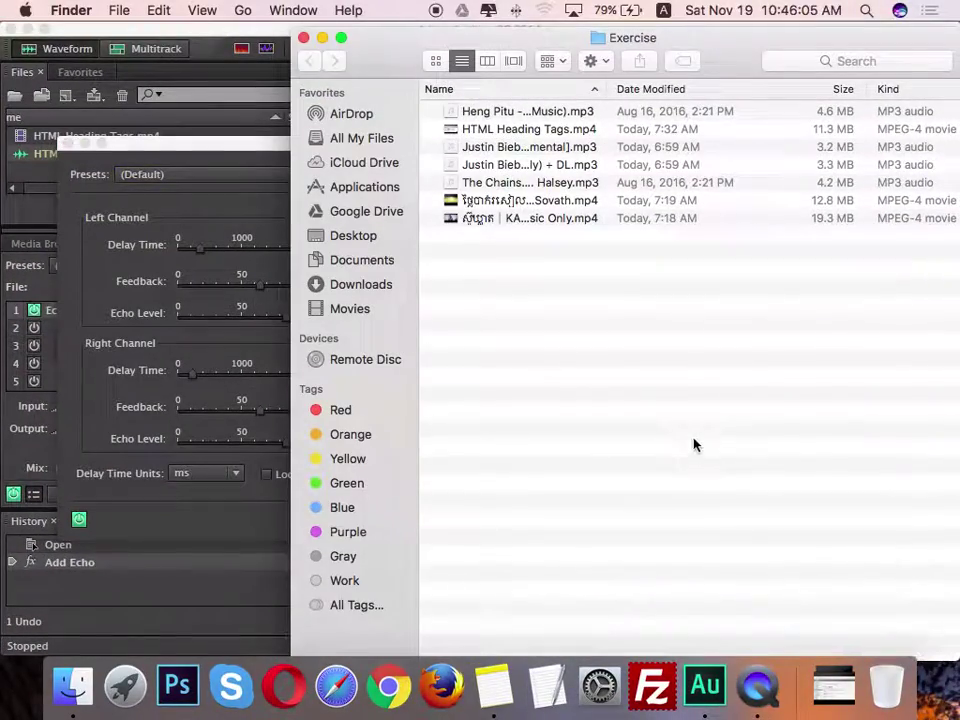
pyautogui.hotkey('ctrl', 'Up')
pyautogui.click(208, 302)
pyautogui.click(762, 454)
pyautogui.scroll(1, 760, 461)
pyautogui.scroll(-1, 760, 461)
pyautogui.scroll(2, 760, 461)
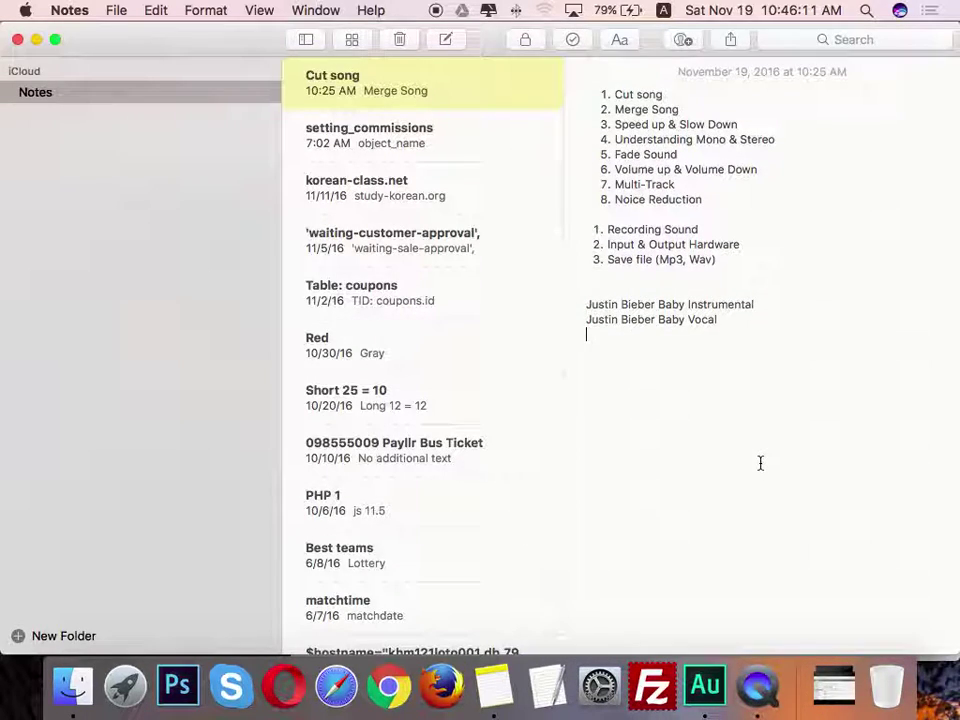
pyautogui.press('super+h')
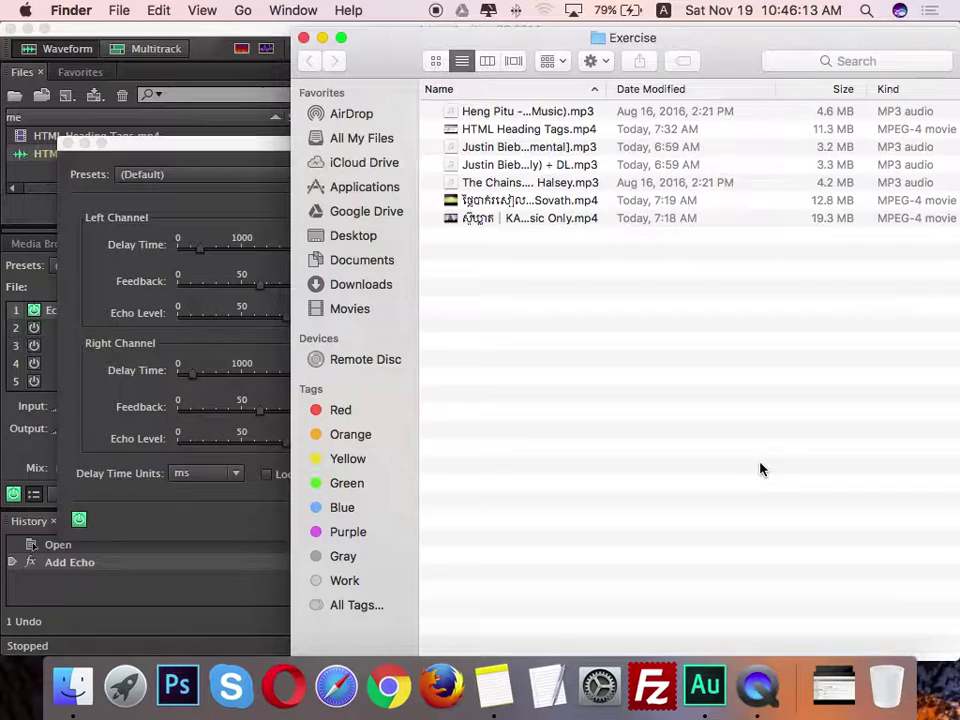
# Close the Exercise and Project Finder windows and return to the Echo settings in Adobe Audition
pyautogui.click(304, 39)
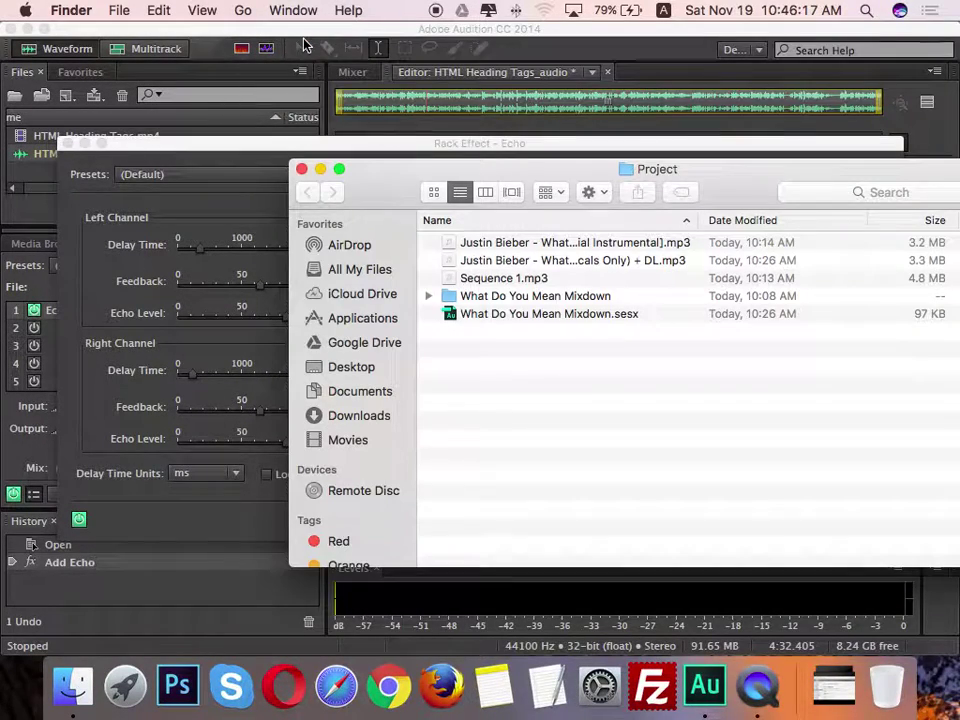
pyautogui.click(301, 169)
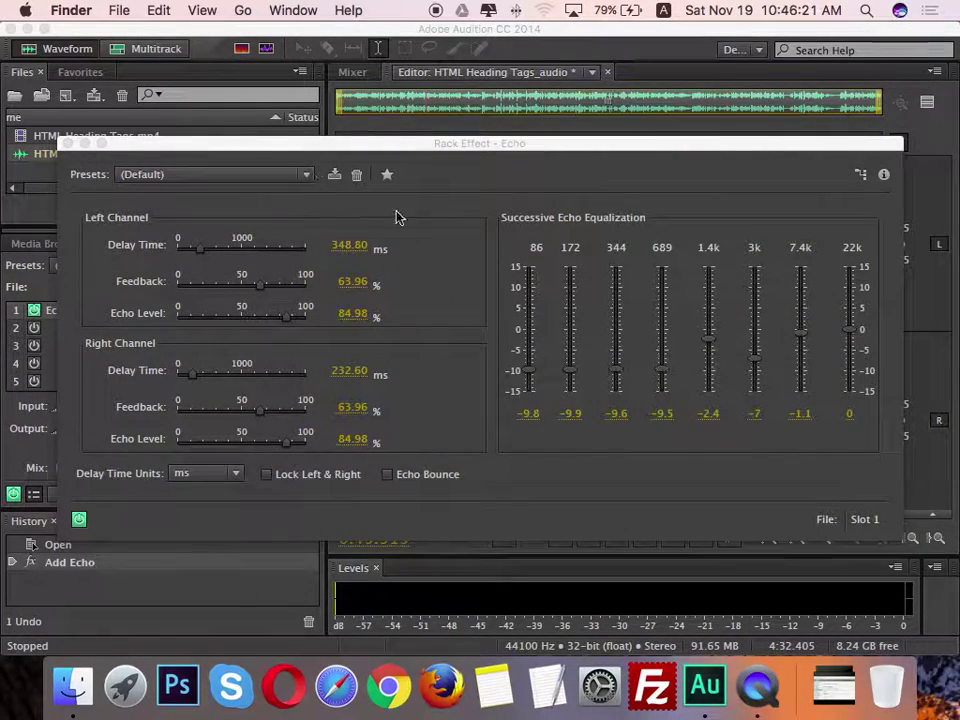
pyautogui.click(447, 238)
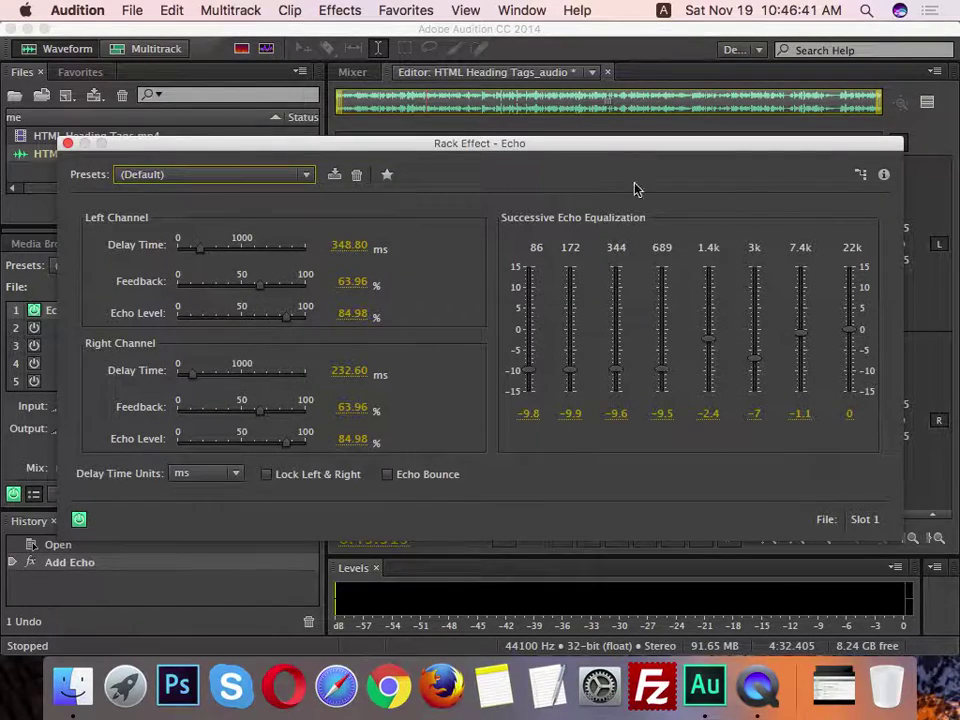
# Close the Echo settings and remove all effects from the Effects Rack
pyautogui.click(67, 143)
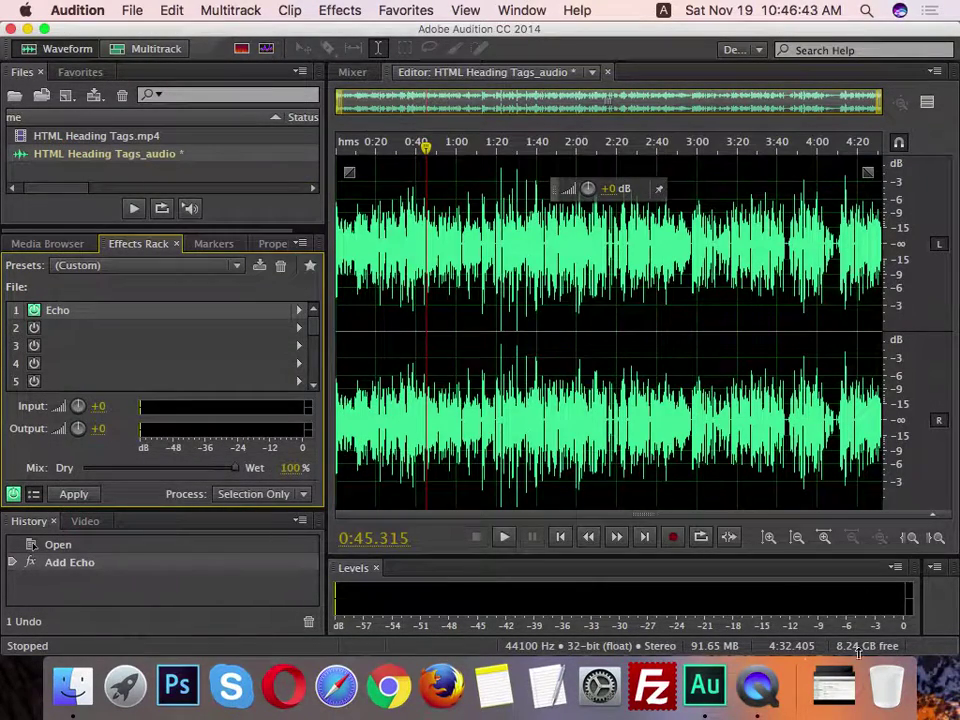
pyautogui.click(770, 685)
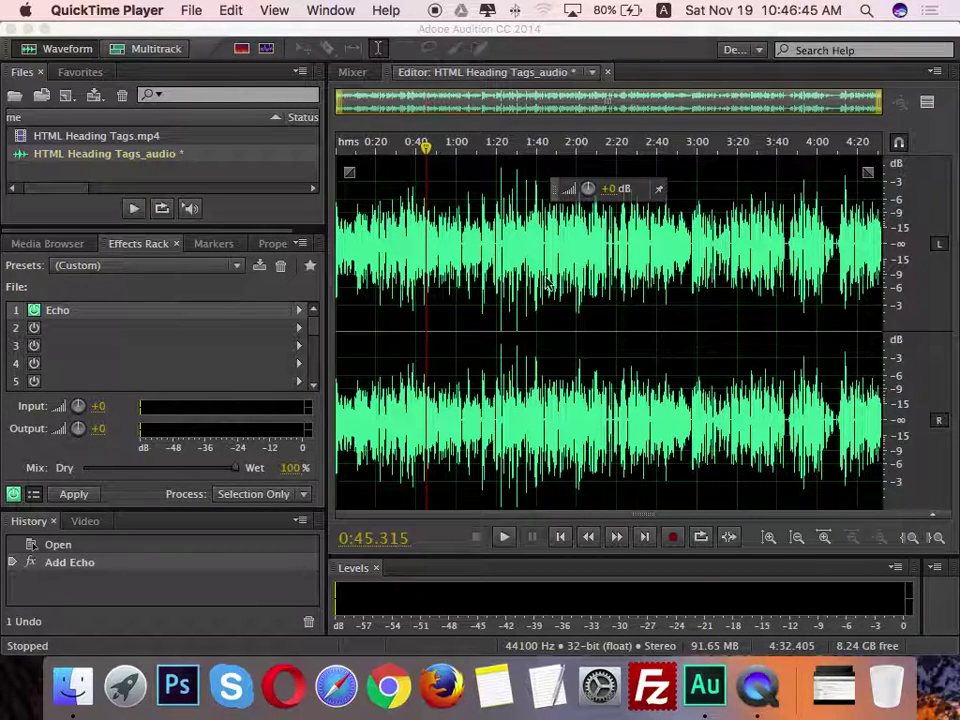
pyautogui.click(250, 302)
pyautogui.rightClick(216, 314)
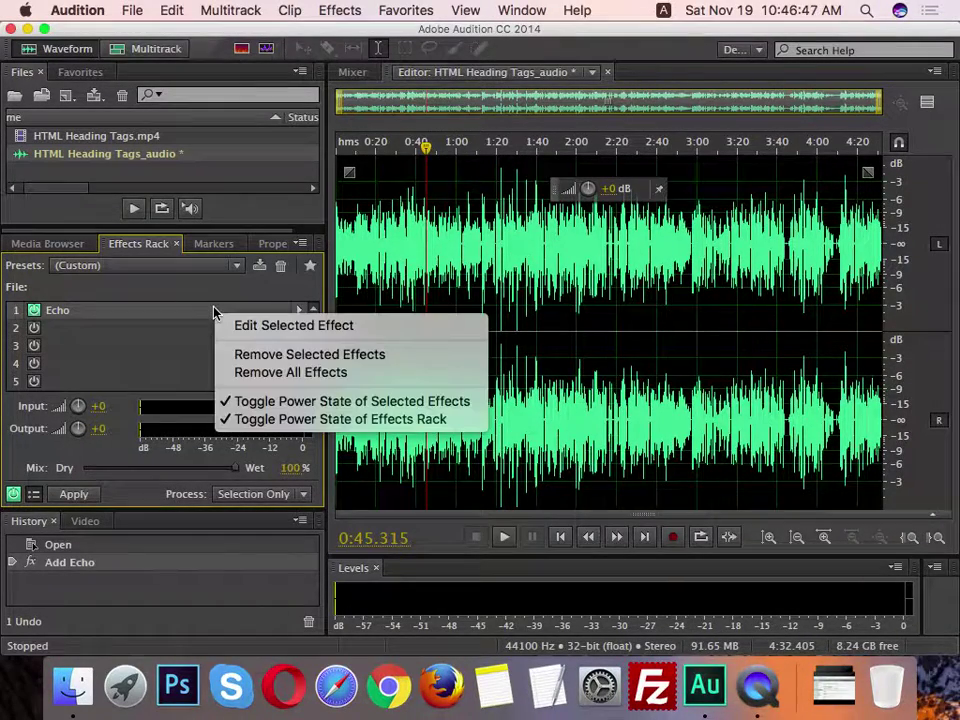
pyautogui.click(267, 376)
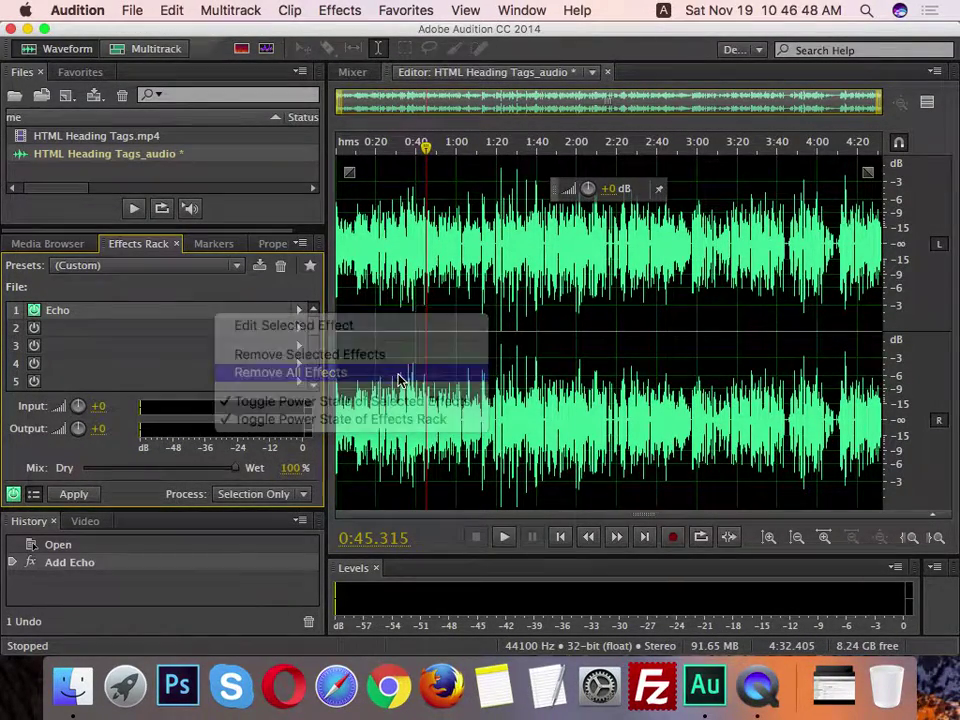
pyautogui.click(298, 311)
pyautogui.moveTo(400, 430)
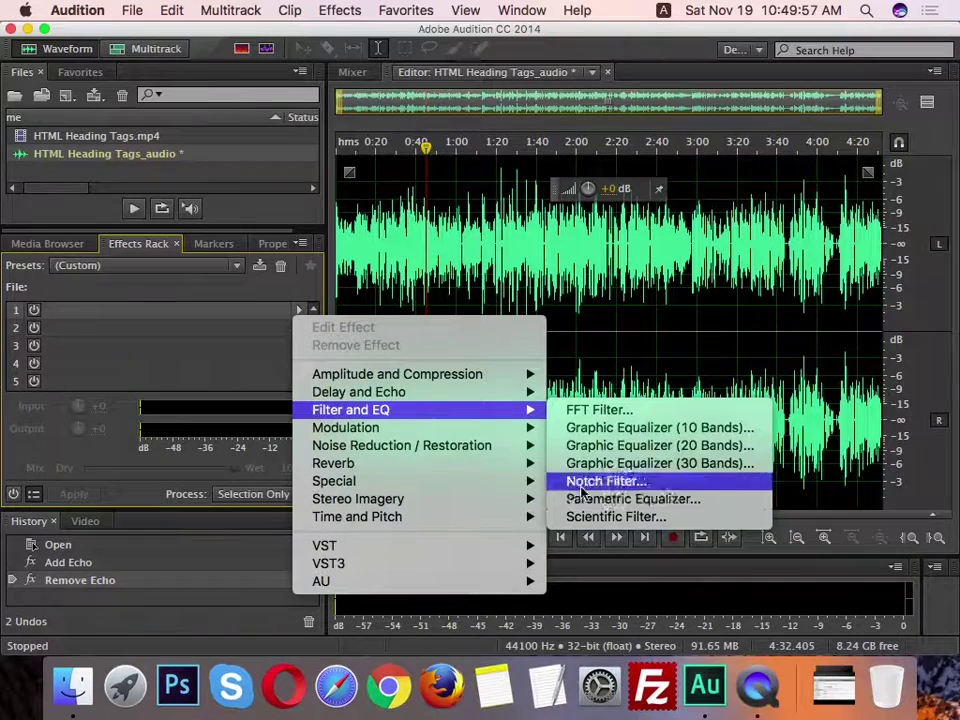
pyautogui.click(193, 358)
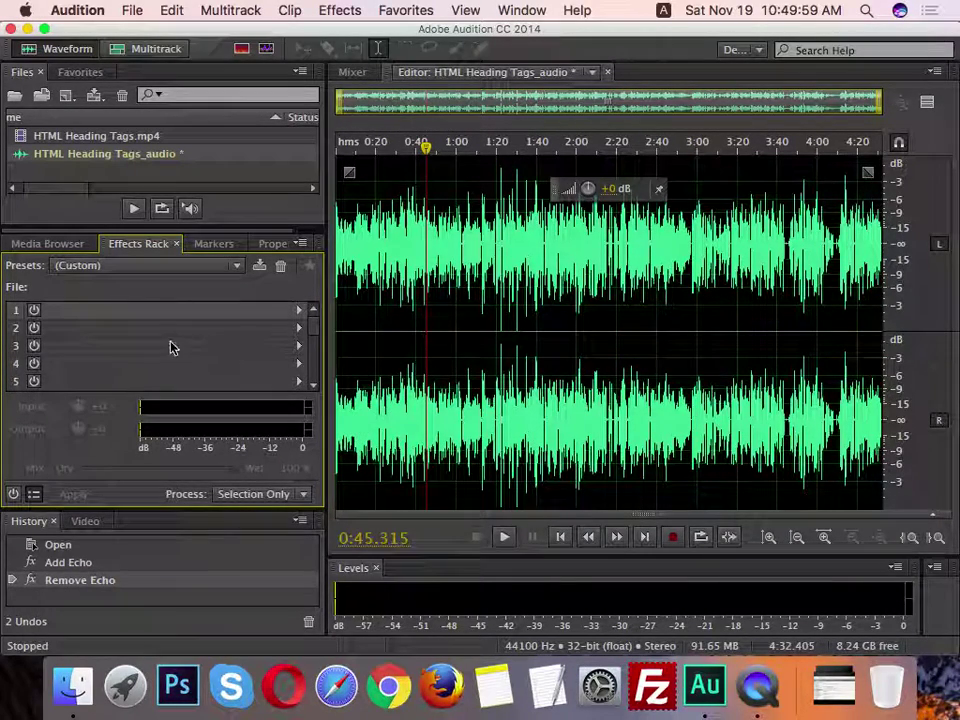
pyautogui.click(757, 686)
pyautogui.click(650, 543)
# Add the Echo effect to slot 1 of the Effects Rack and look through its presets, keeping (Default)
pyautogui.click(298, 311)
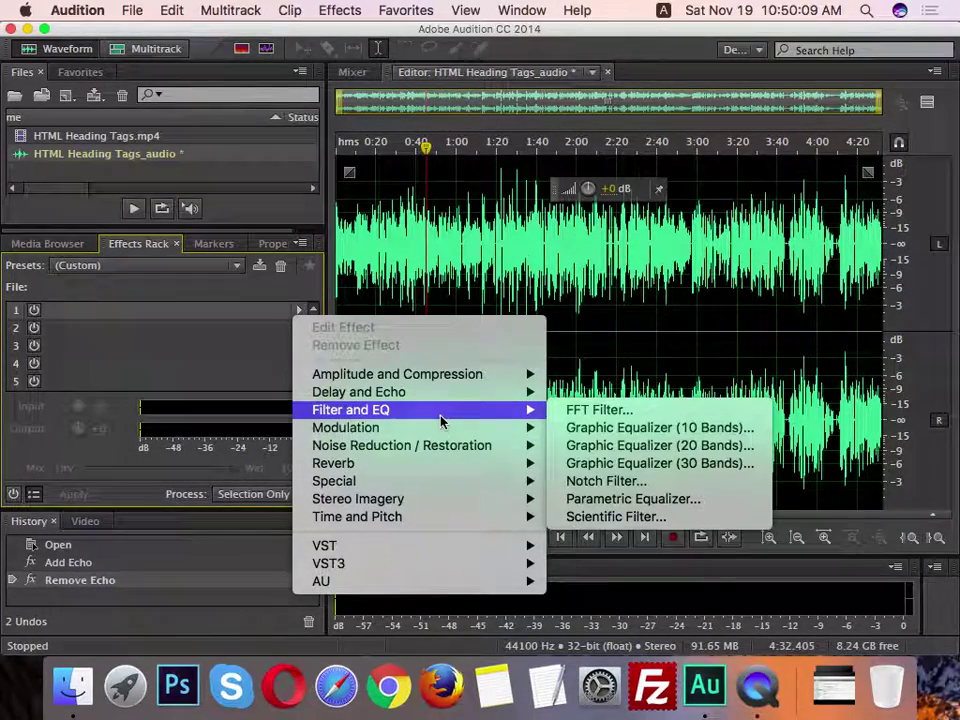
pyautogui.moveTo(442, 398)
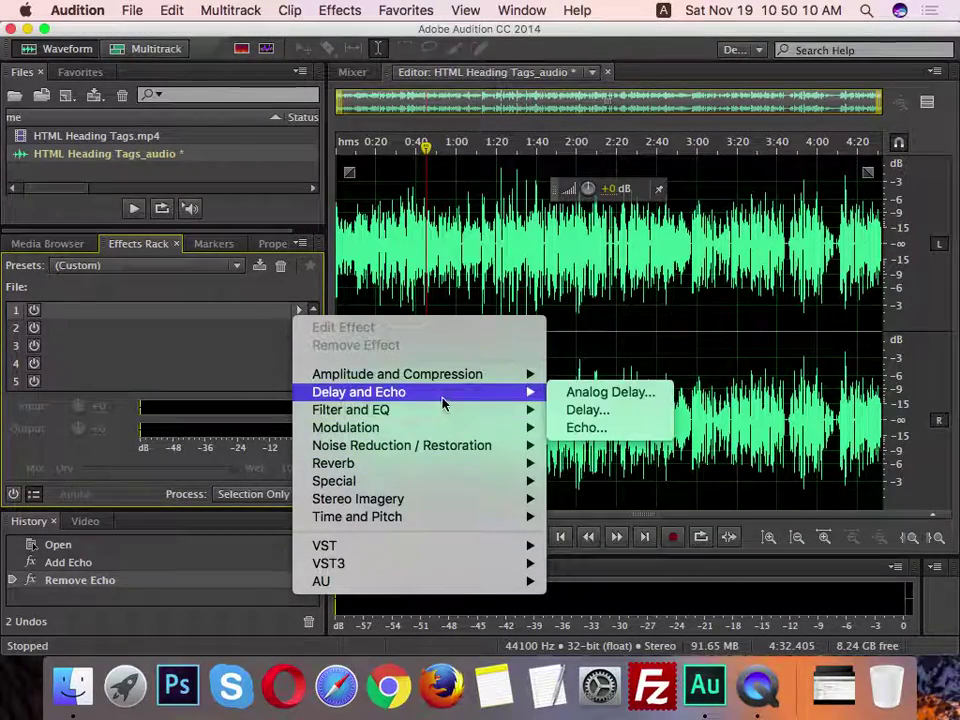
pyautogui.click(585, 430)
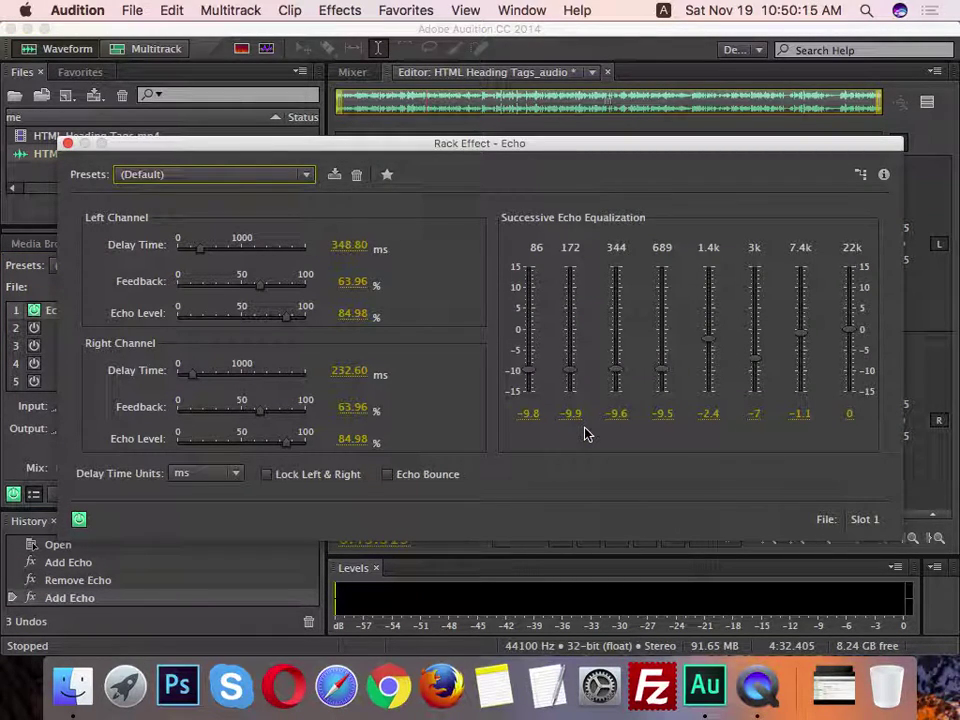
pyautogui.click(199, 175)
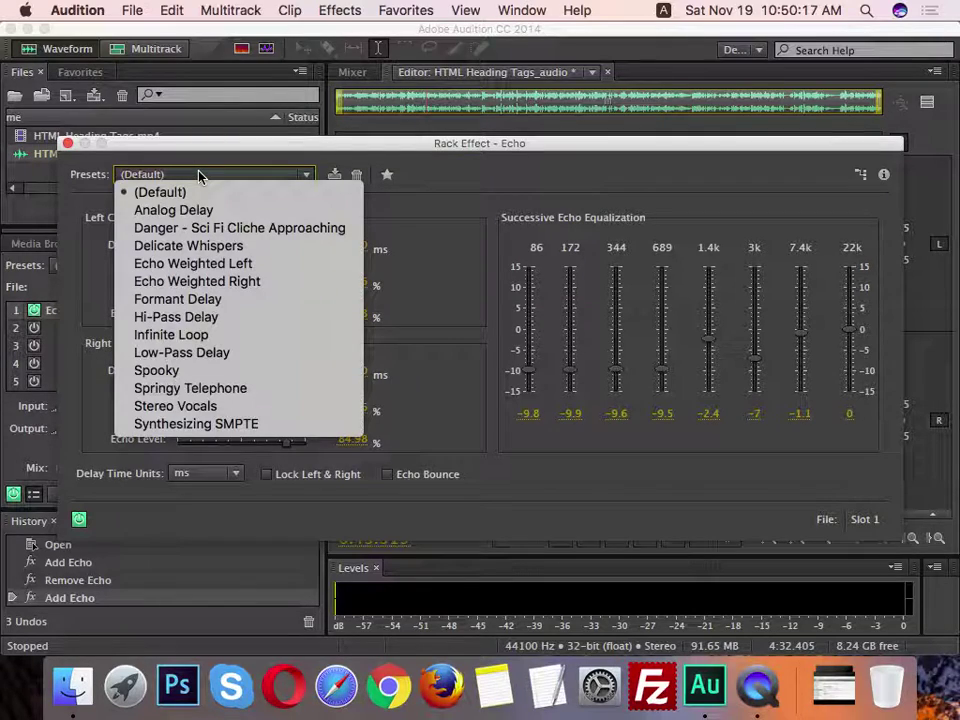
pyautogui.click(216, 158)
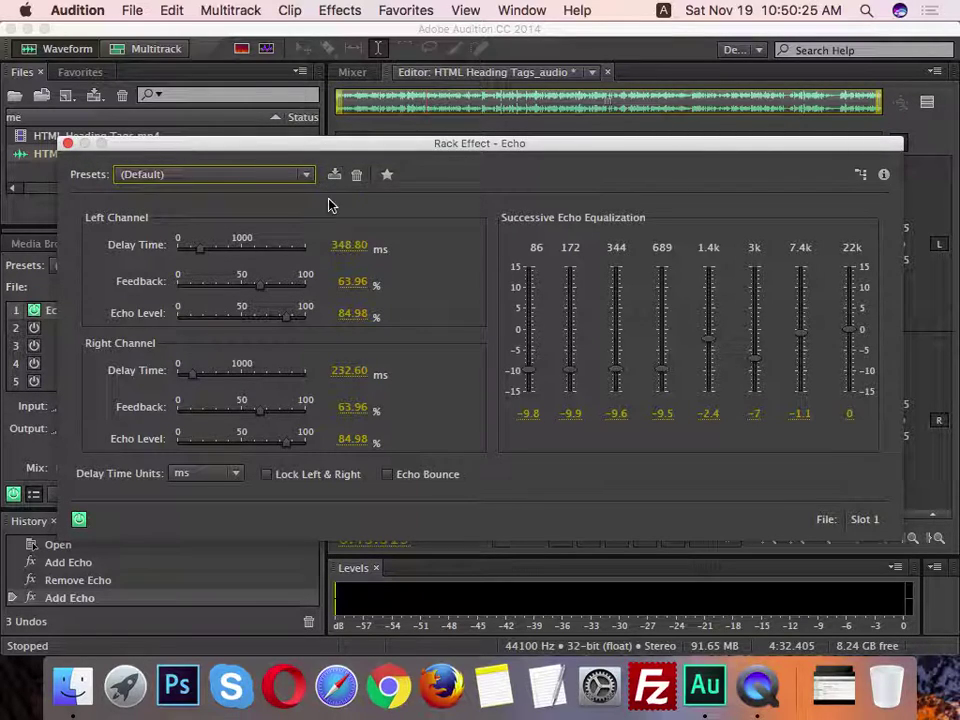
# Play the audio with raised system volume while trying left-channel echo delay times of about 564, 966 and 170 ms
pyautogui.moveTo(201, 256)
pyautogui.mouseDown()
pyautogui.moveTo(191, 253)
pyautogui.moveTo(216, 255)
pyautogui.mouseUp()
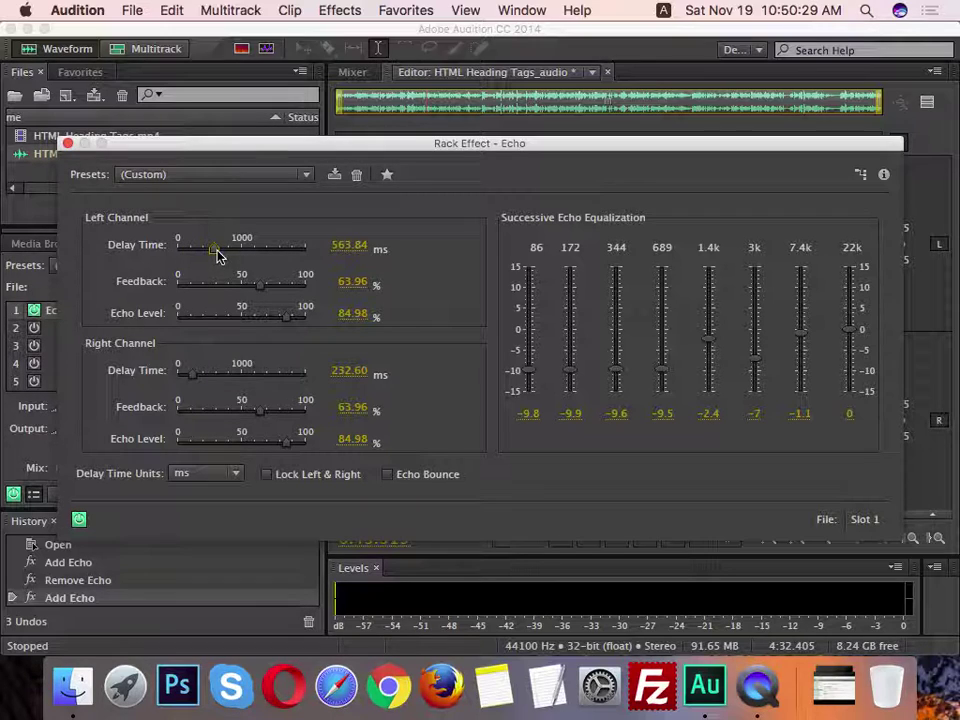
pyautogui.press('space')
pyautogui.press('F12')
pyautogui.moveTo(218, 256); pyautogui.dragTo(240, 253)
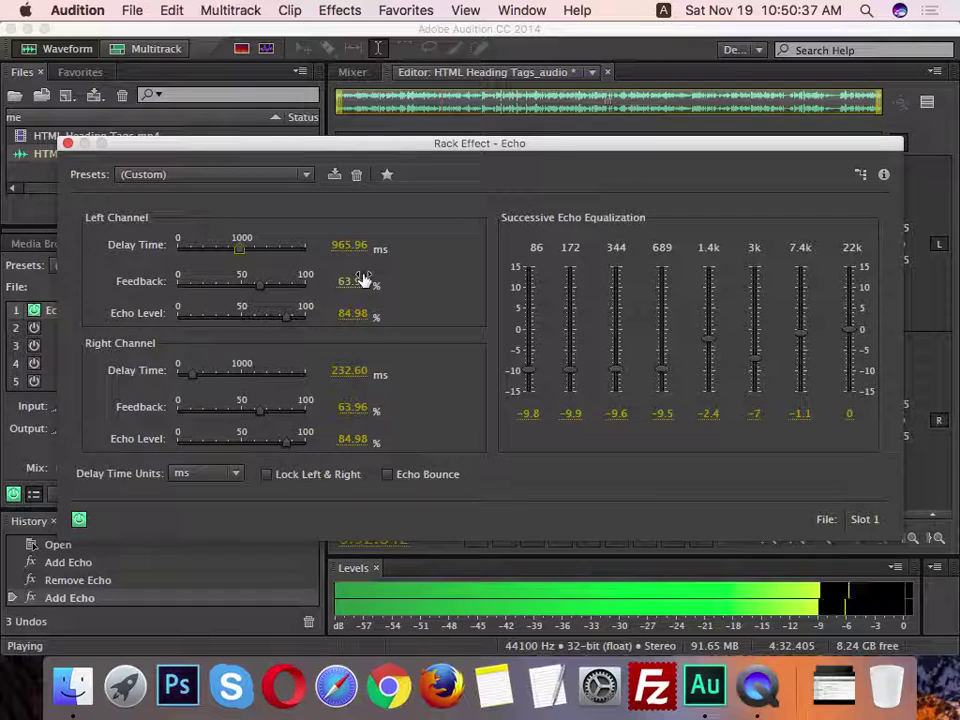
pyautogui.moveTo(240, 250); pyautogui.dragTo(189, 255)
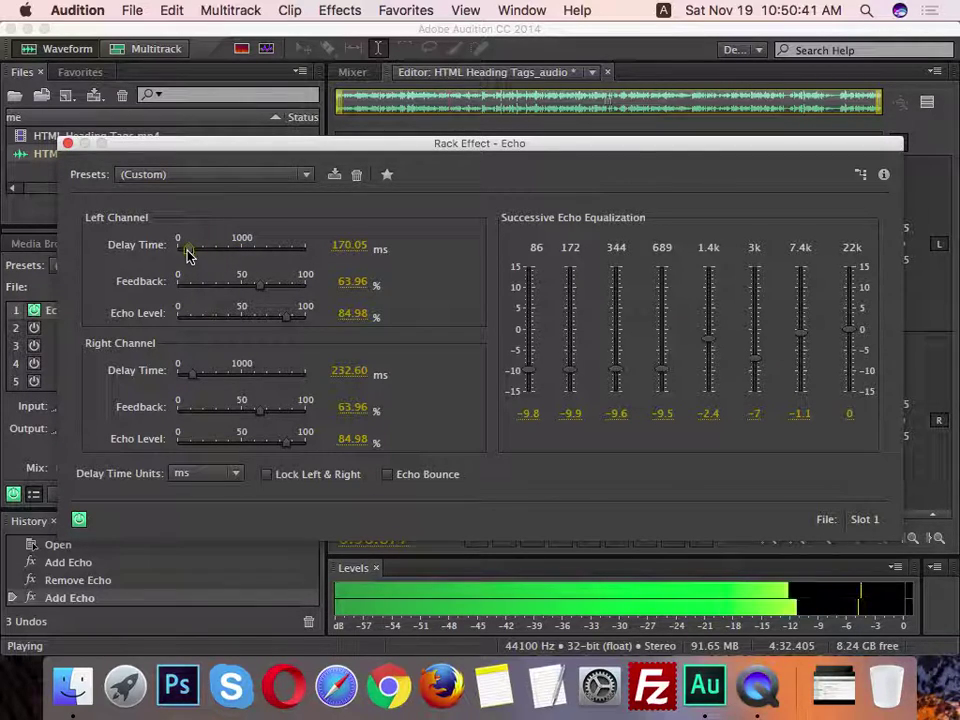
# Set the left channel's echo to about 183 ms delay time, 14.6% feedback and 18.9% echo level during playback
pyautogui.click(203, 286)
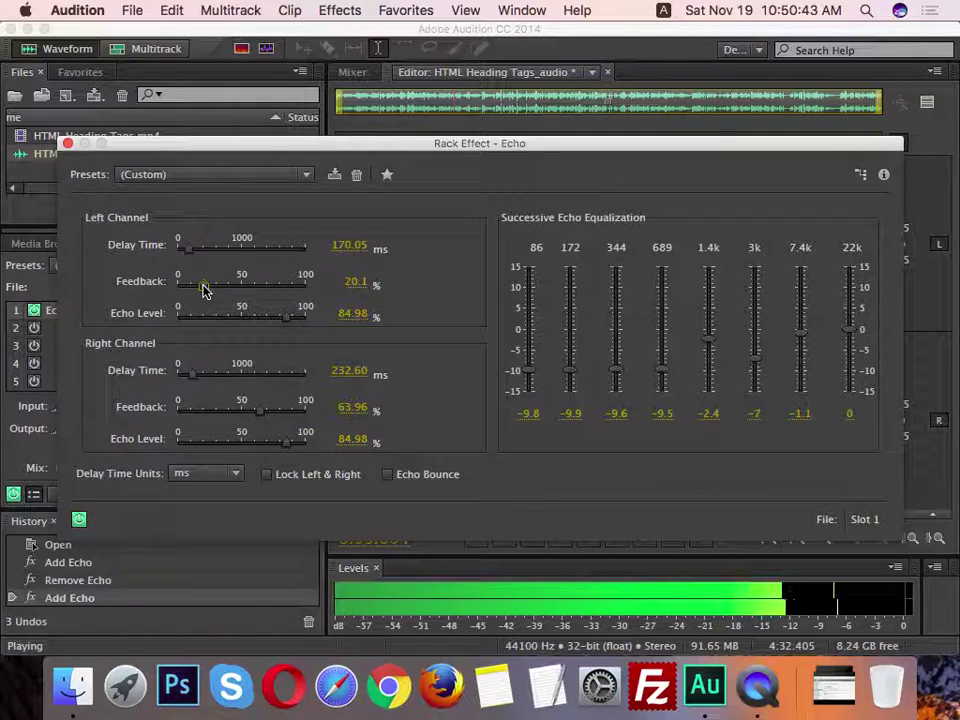
pyautogui.click(230, 318)
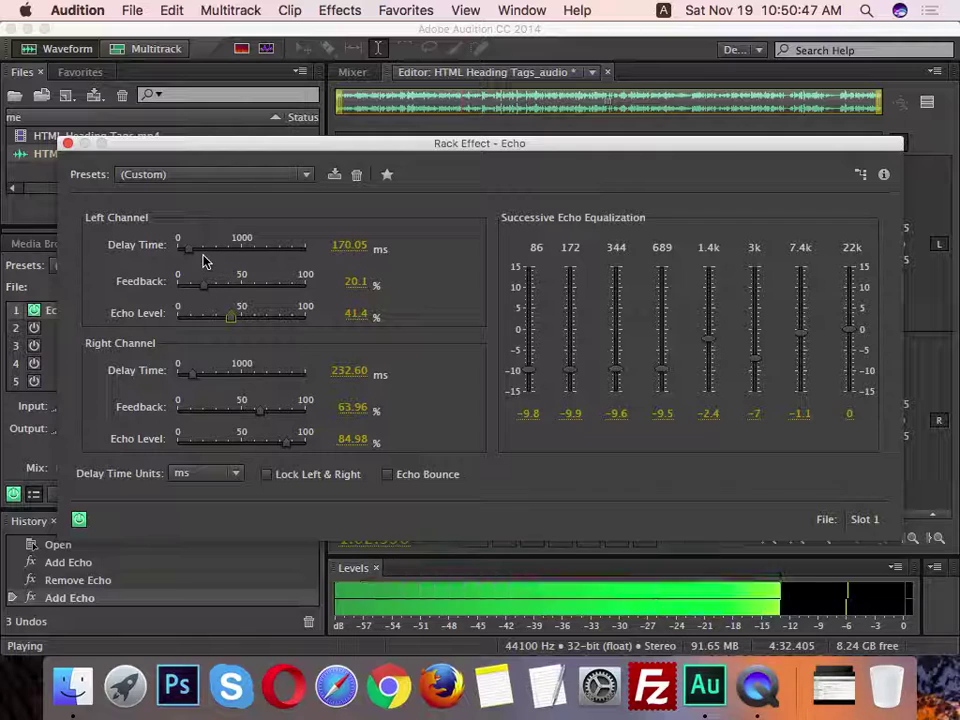
pyautogui.moveTo(204, 259); pyautogui.dragTo(203, 328)
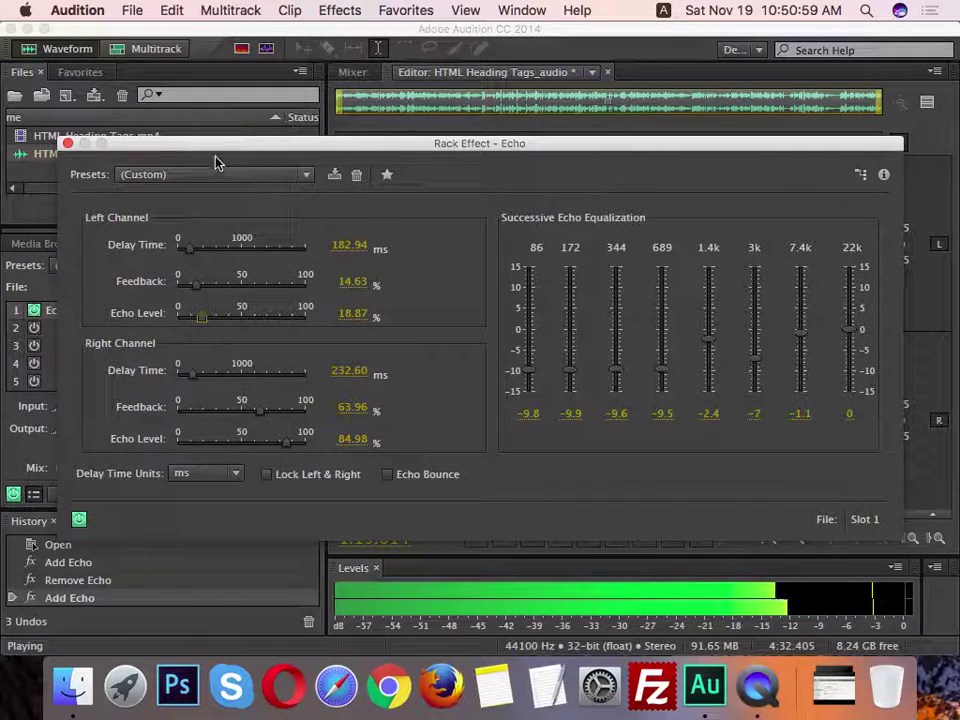
# Set the right channel's echo to about 363 ms delay time, 0% feedback and 28.2% echo level, ending playback and closing the Echo settings
pyautogui.moveTo(220, 155); pyautogui.dragTo(221, 112)
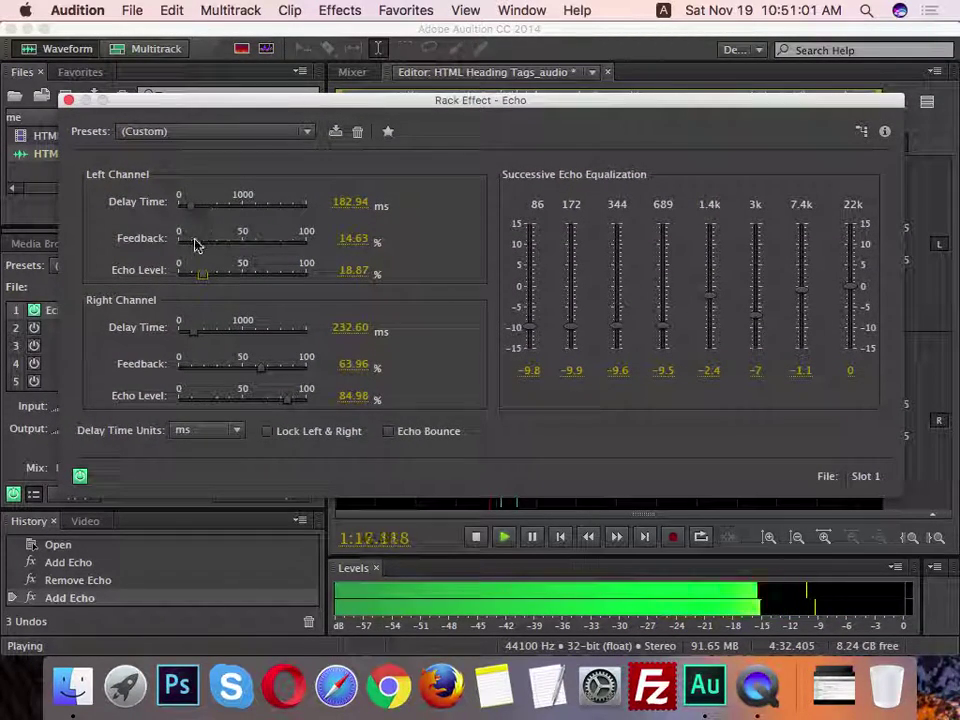
pyautogui.moveTo(213, 331); pyautogui.dragTo(206, 347)
pyautogui.click(210, 370)
pyautogui.click(208, 370)
pyautogui.click(214, 401)
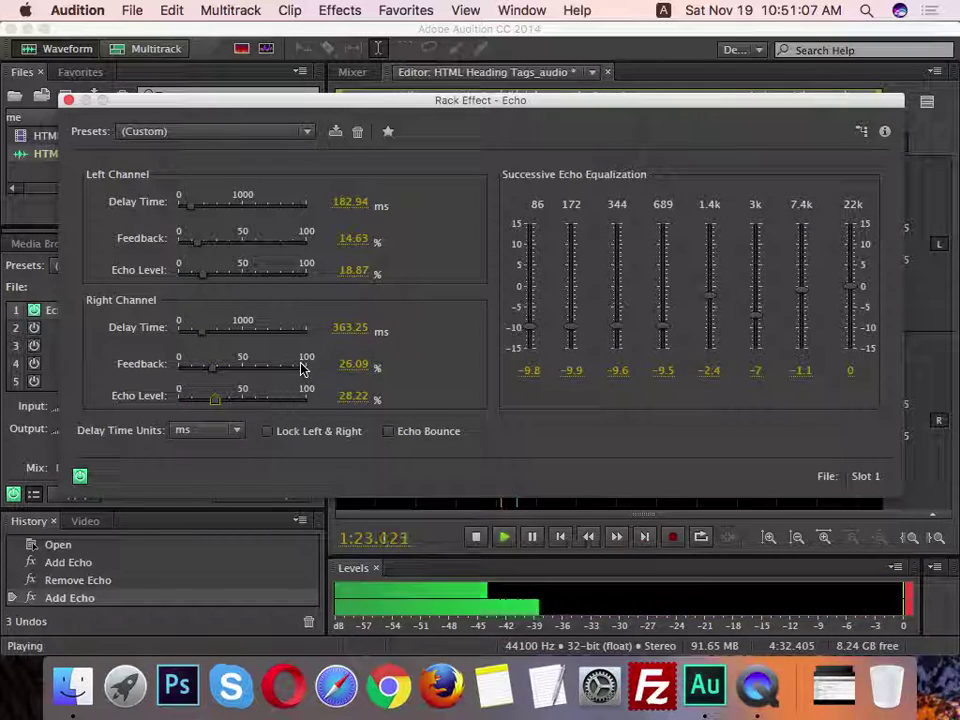
pyautogui.moveTo(303, 369); pyautogui.dragTo(279, 368)
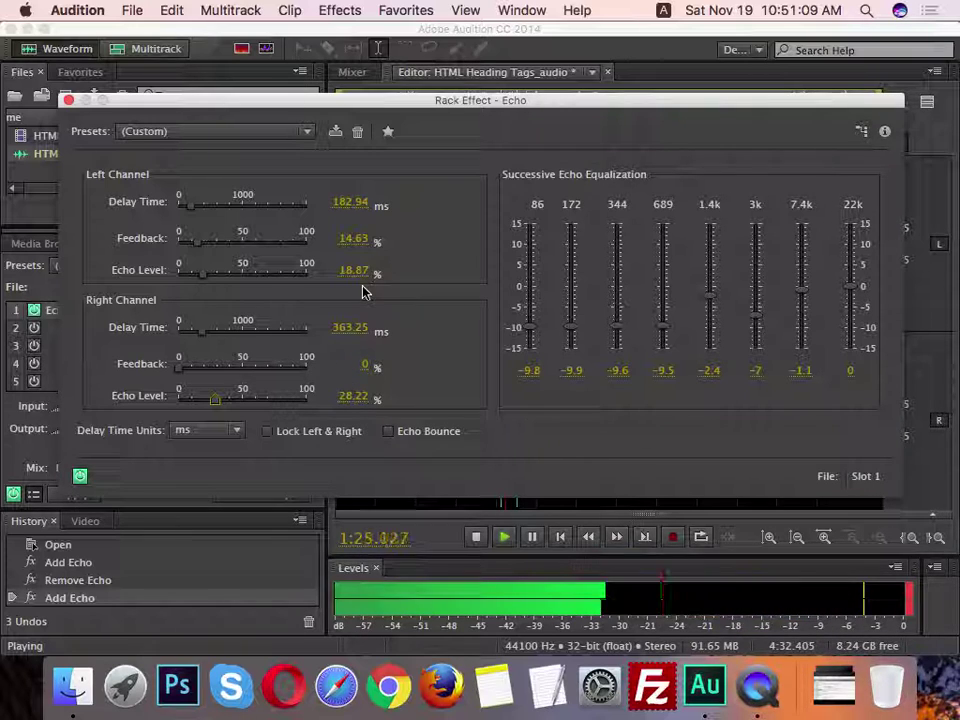
pyautogui.press('space')
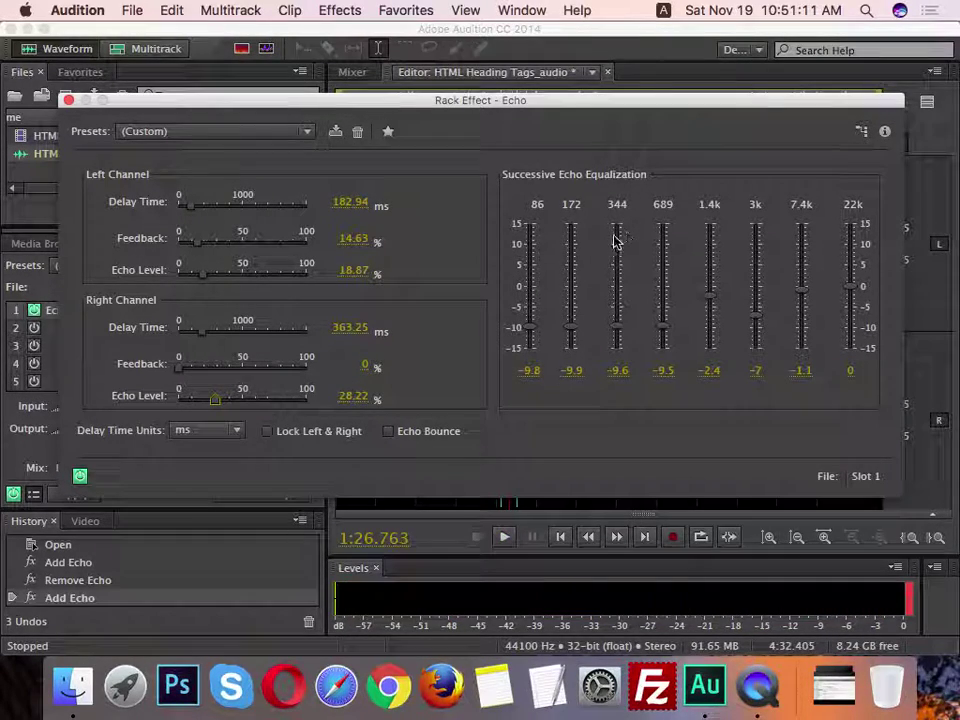
pyautogui.click(68, 100)
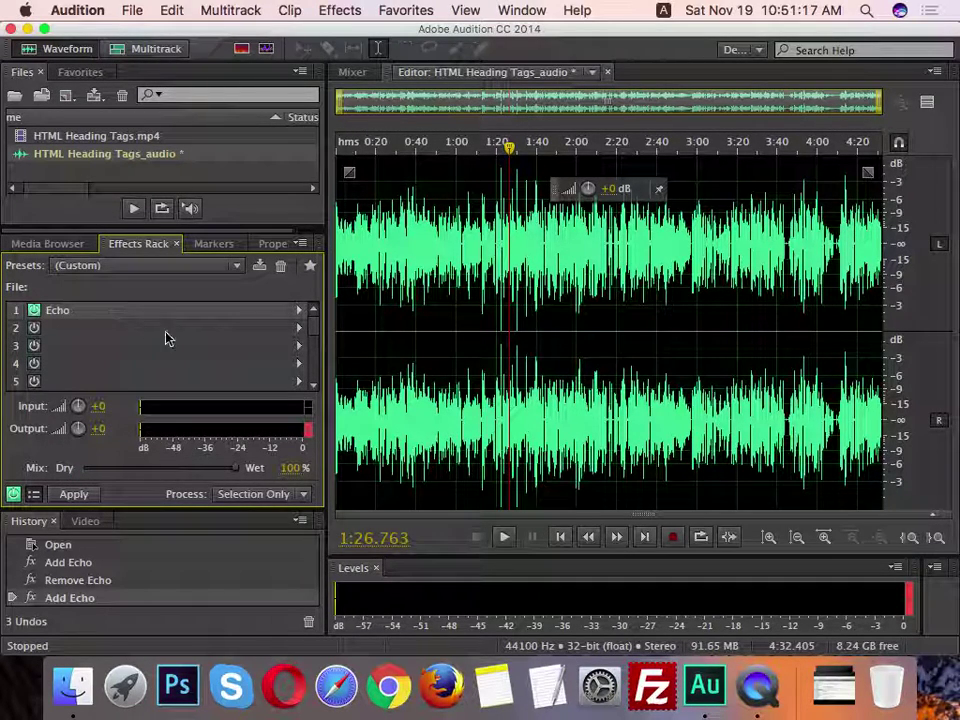
# Add the Studio Reverb effect with default settings to slot 2 of the Effects Rack, and switch off Echo in slot 1
pyautogui.scroll(-5, 100, 352)
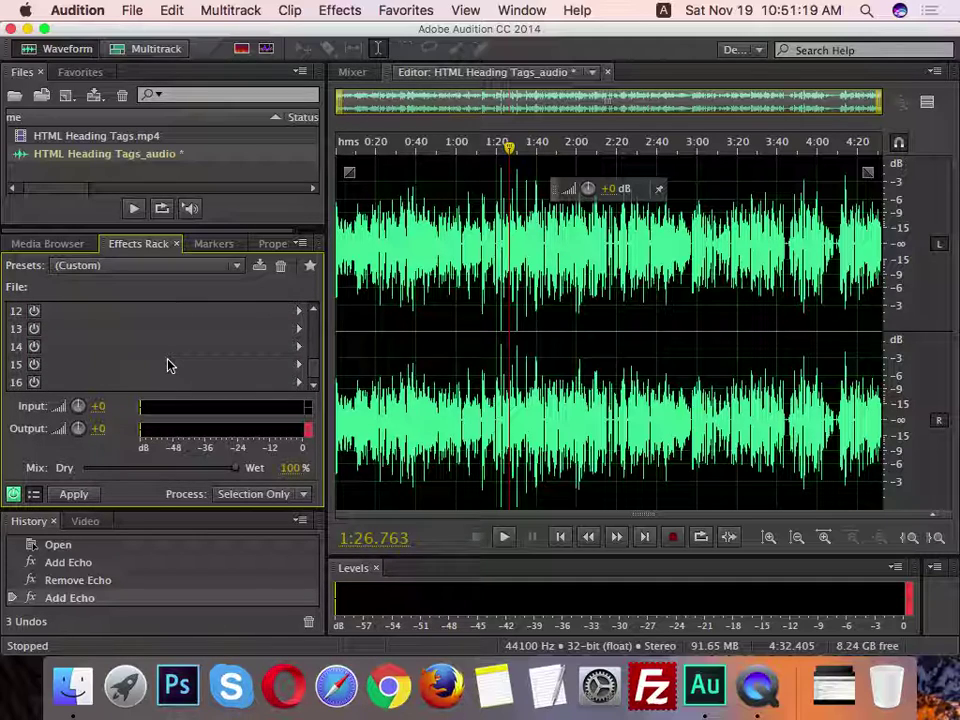
pyautogui.scroll(5, 167, 364)
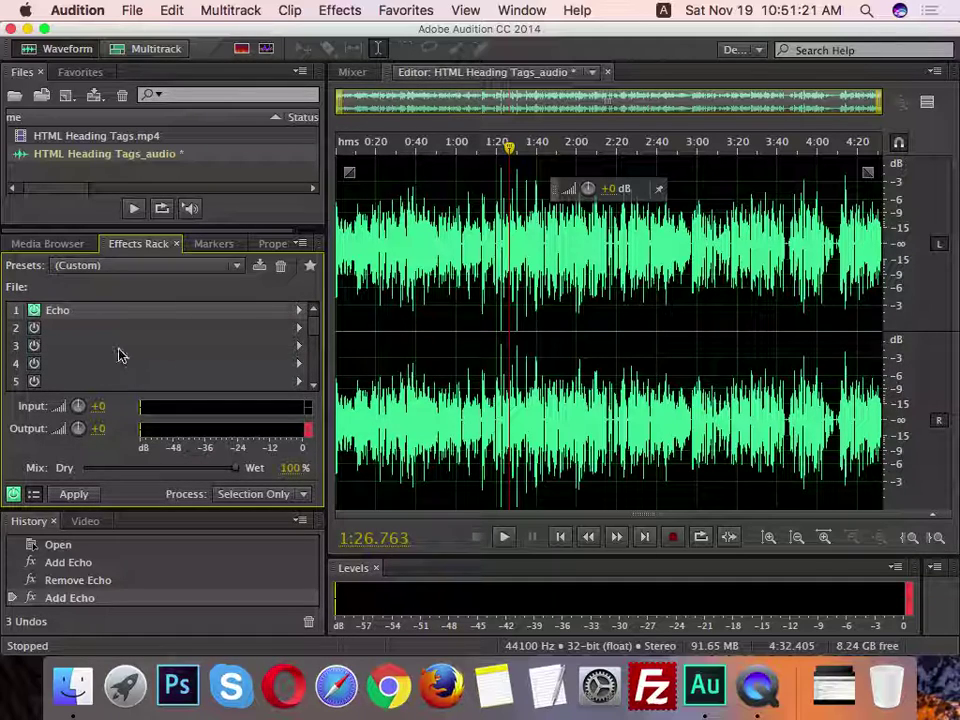
pyautogui.click(297, 333)
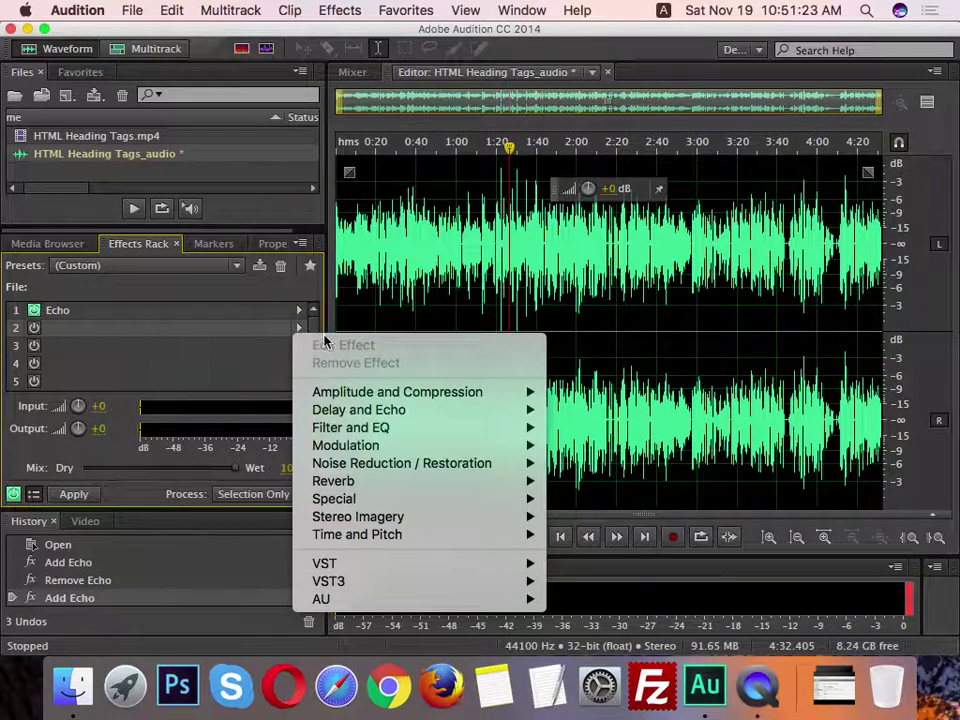
pyautogui.moveTo(422, 486)
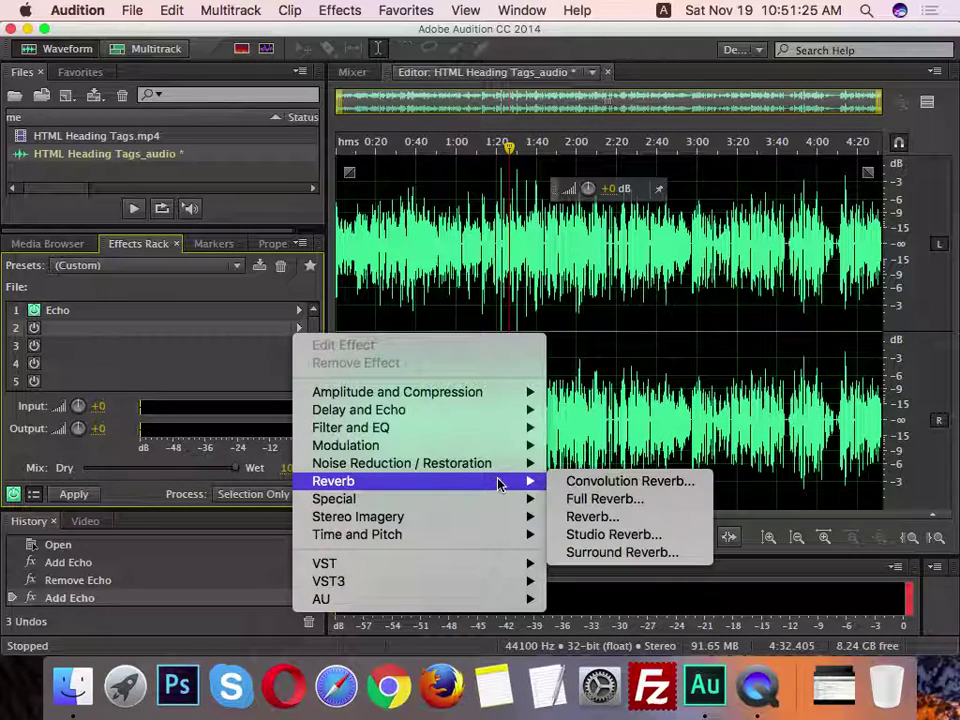
pyautogui.click(636, 540)
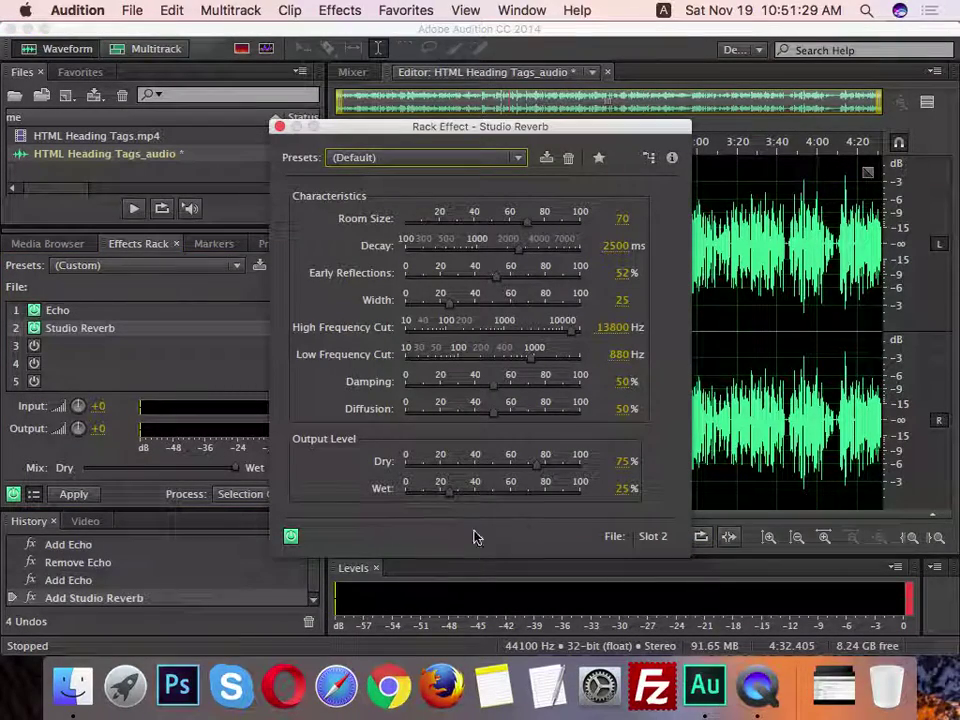
pyautogui.click(279, 126)
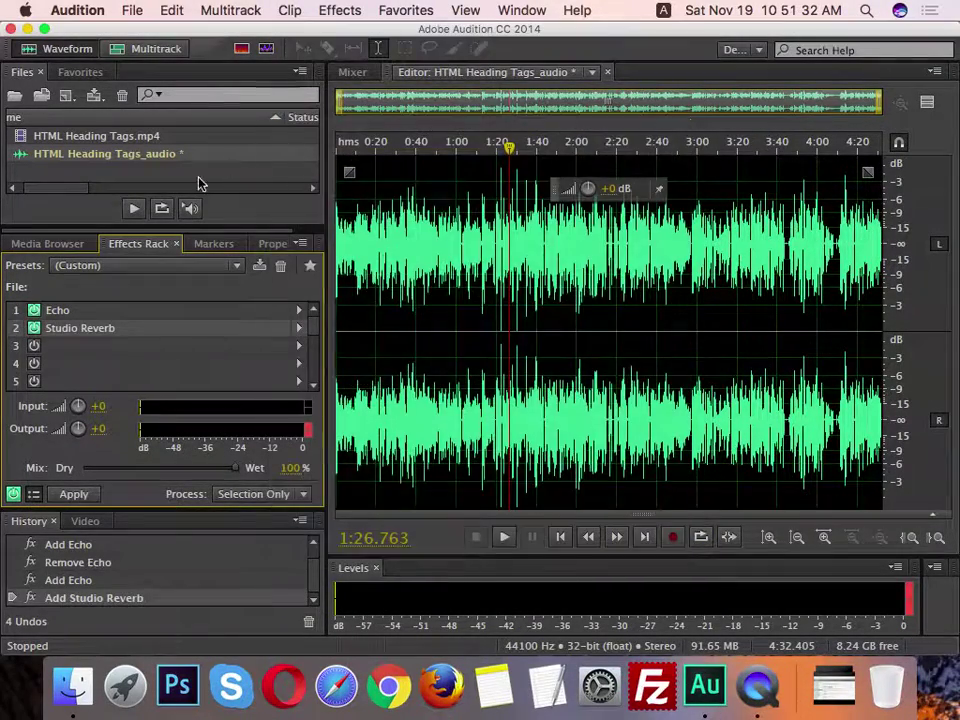
pyautogui.click(34, 311)
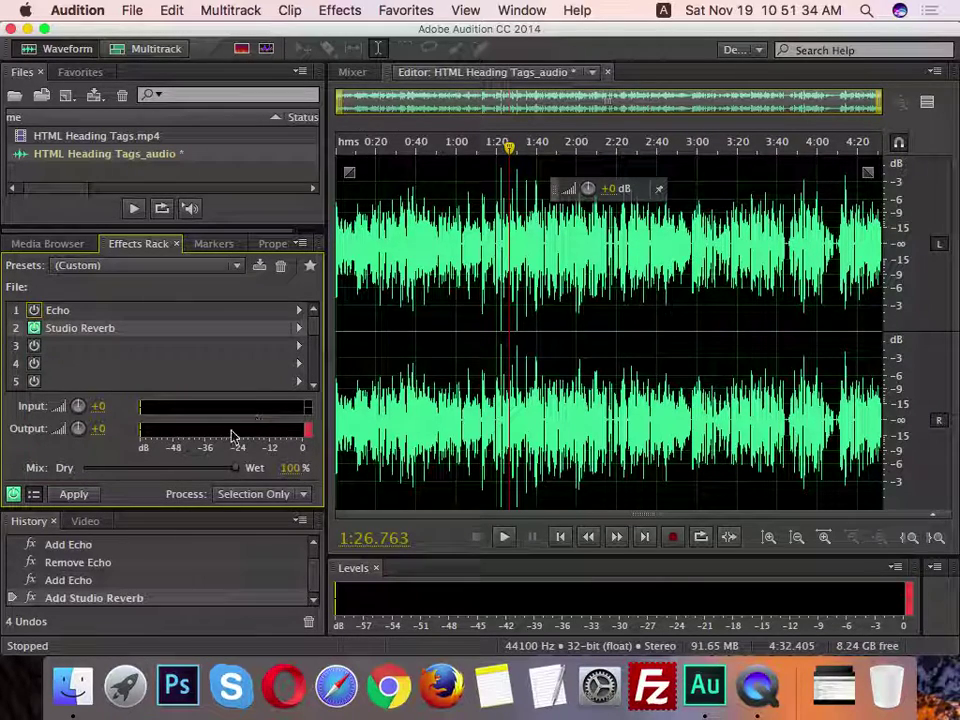
# Open the Studio Reverb settings, play the audio to hear the default reverb, and close the settings with playback stopped
pyautogui.doubleClick(152, 330)
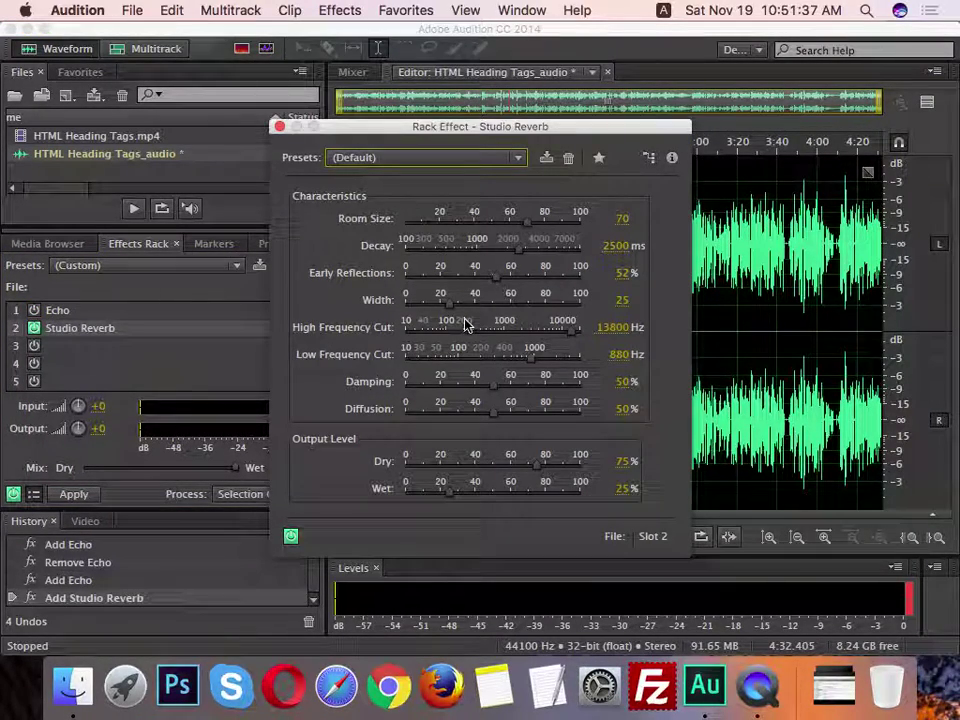
pyautogui.press('space')
pyautogui.press('XF86AudioRaiseVolume')
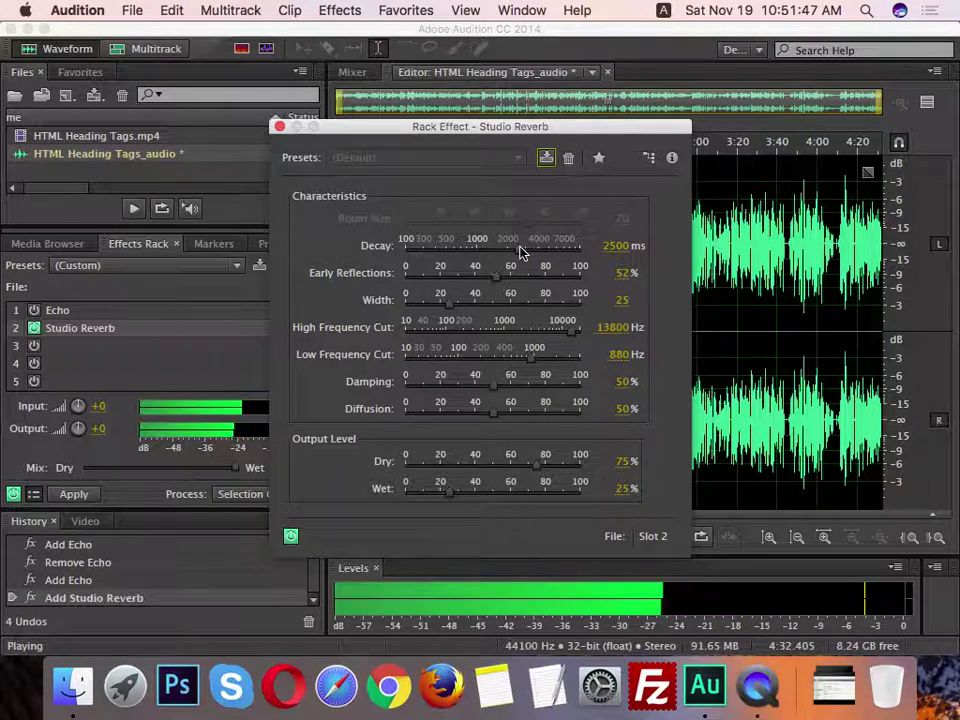
pyautogui.press('space')
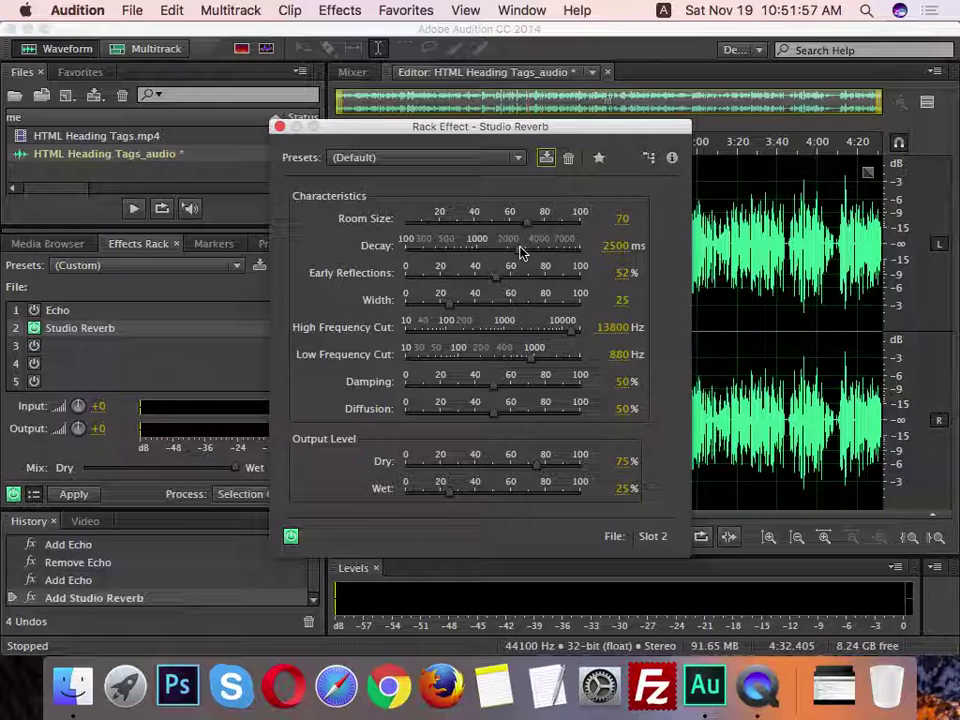
pyautogui.press('space')
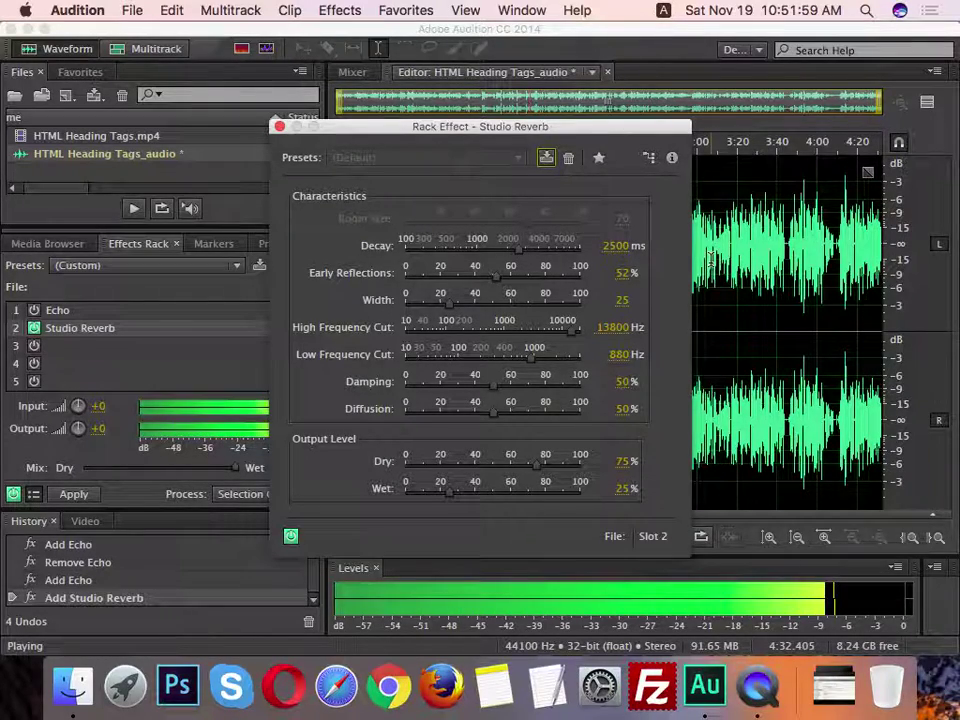
pyautogui.click(280, 126)
pyautogui.press('space')
# Switch Echo on alongside Studio Reverb, play the audio with raised system volume, stop, and return the playhead to the start
pyautogui.click(34, 310)
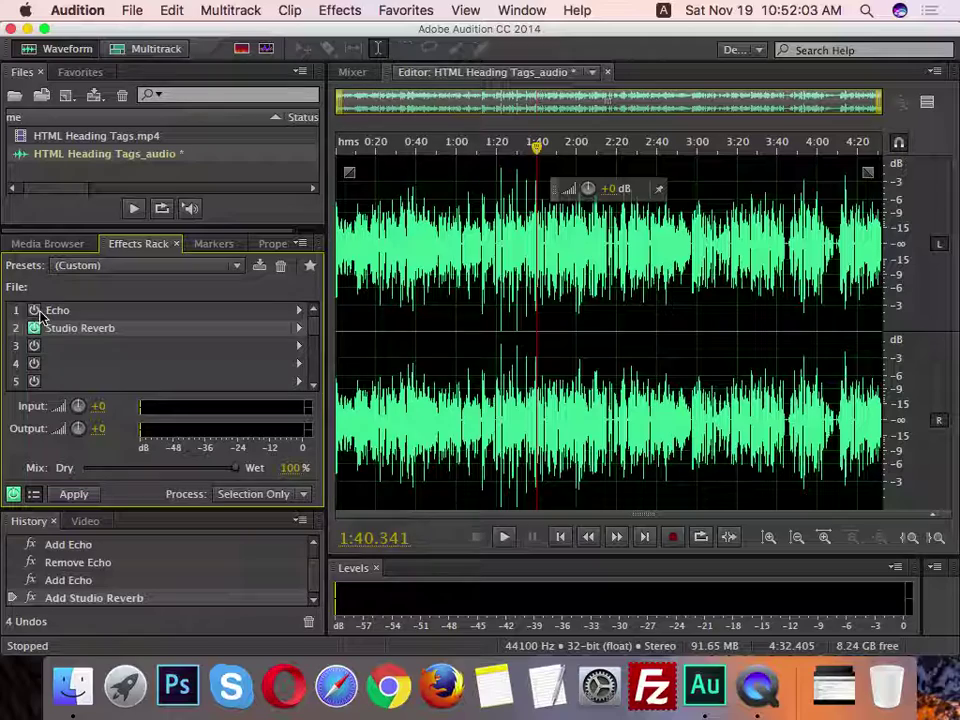
pyautogui.press('XF86AudioRaiseVolume')
pyautogui.press('XF86AudioRaiseVolume')
pyautogui.press('XF86AudioRaiseVolume')
pyautogui.press('space')
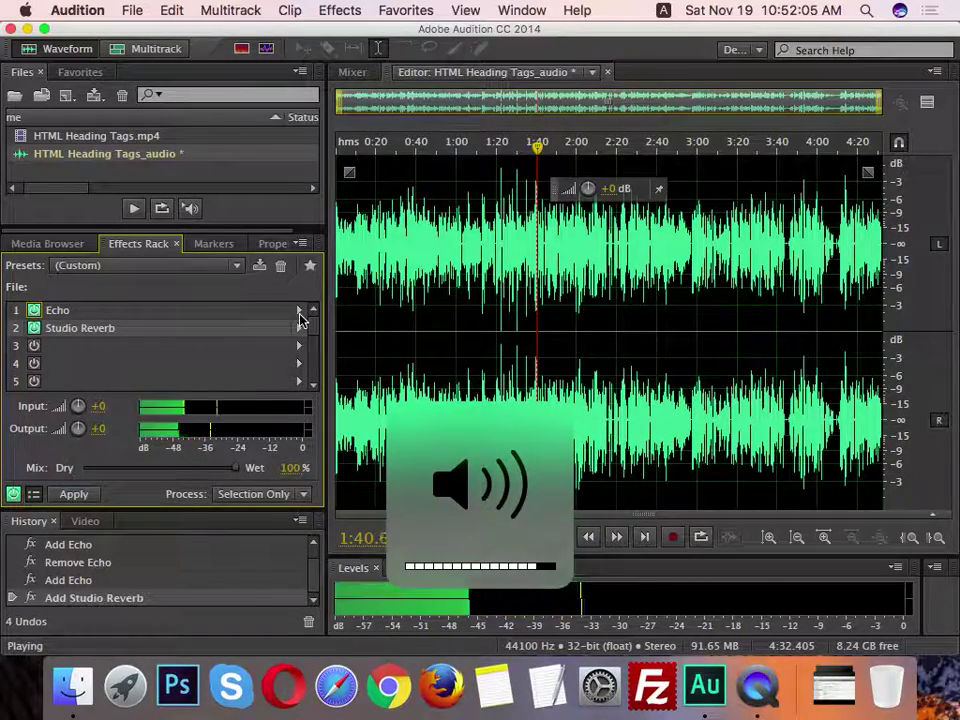
pyautogui.press('XF86AudioRaiseVolume')
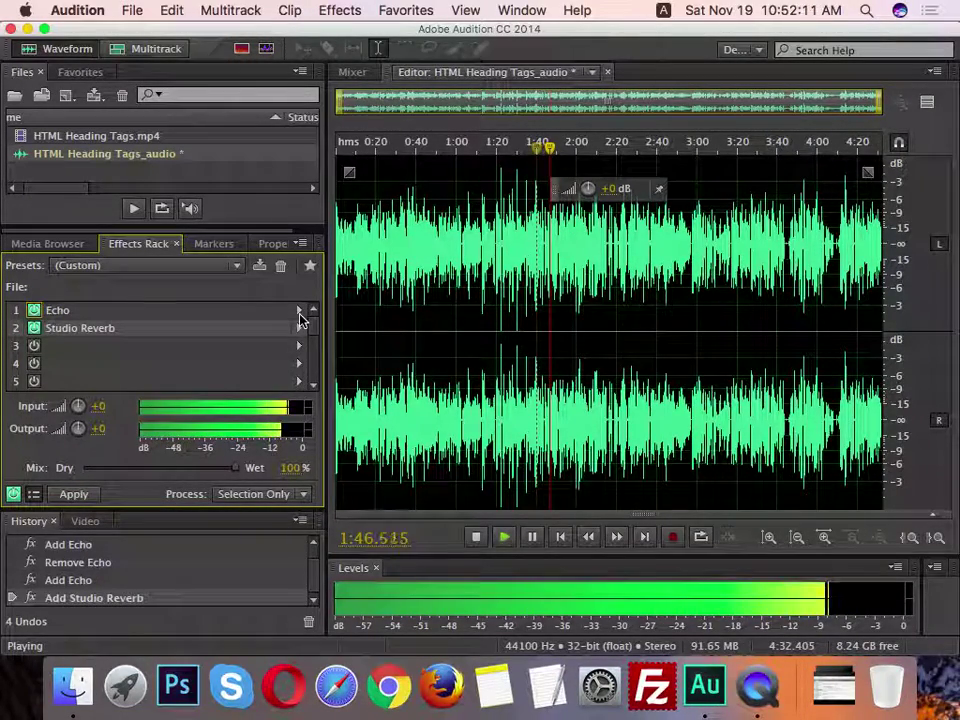
pyautogui.press('space')
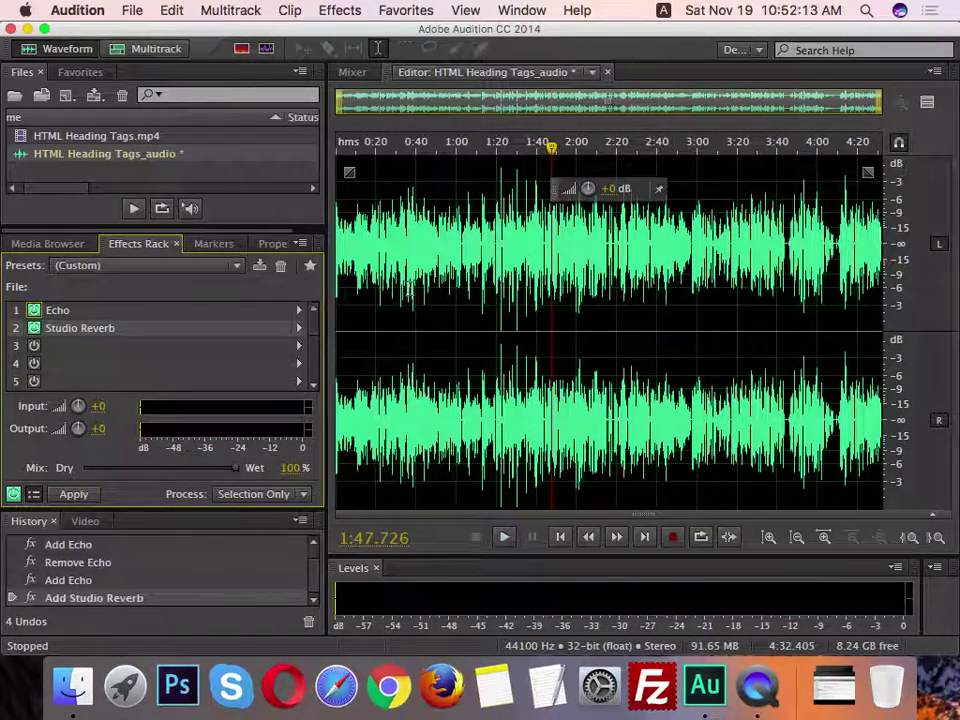
pyautogui.press('Home')
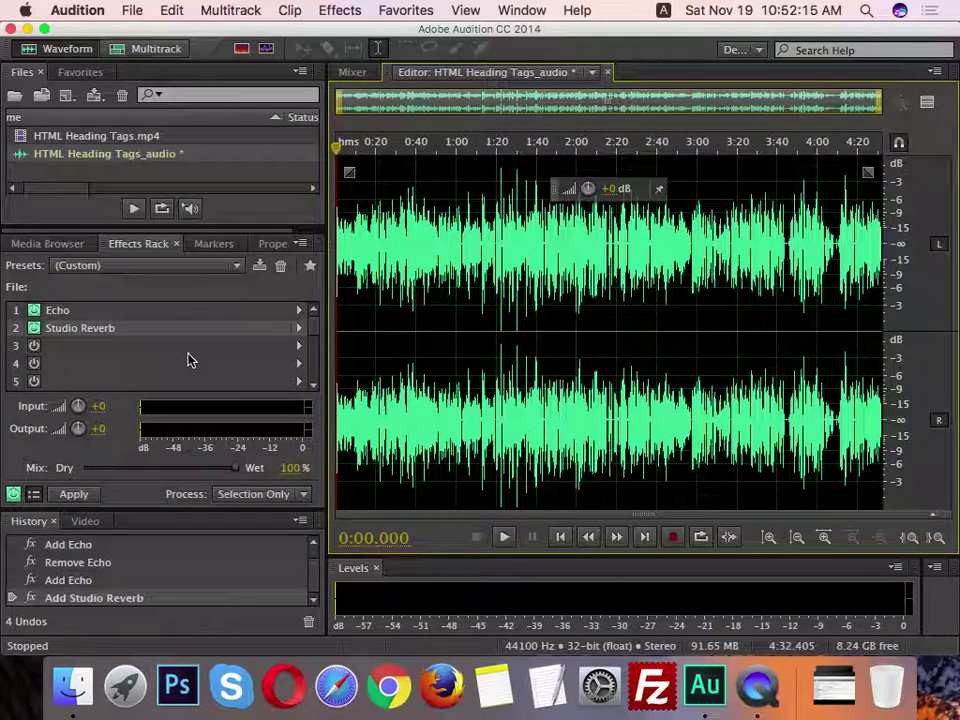
# Look through the effect categories for slot 3 of the Effects Rack and add Amplify with default settings
pyautogui.click(300, 346)
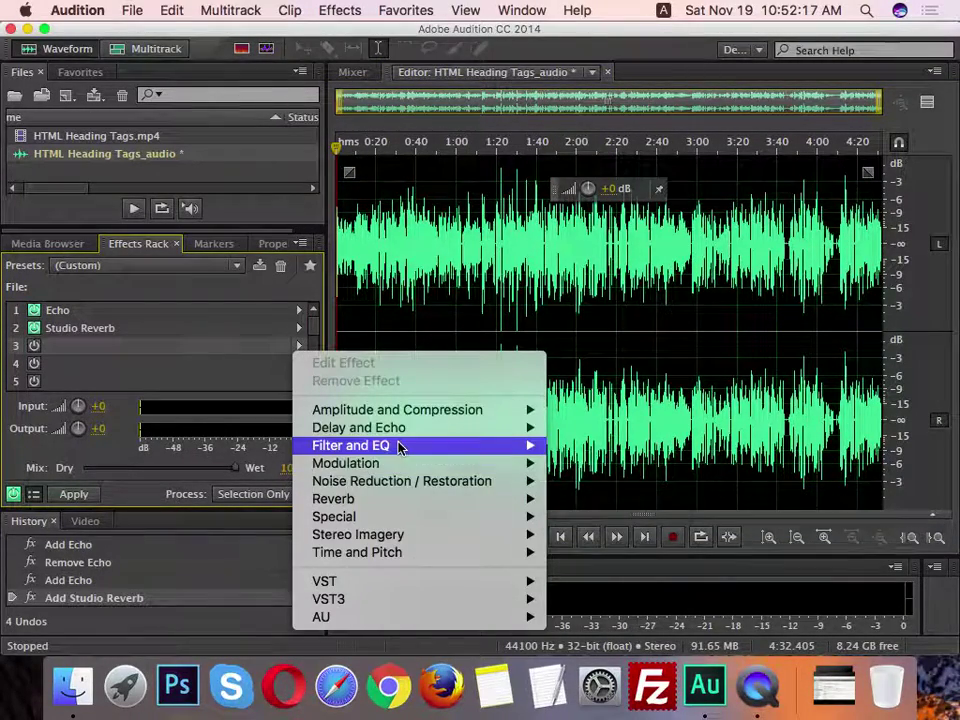
pyautogui.moveTo(448, 448)
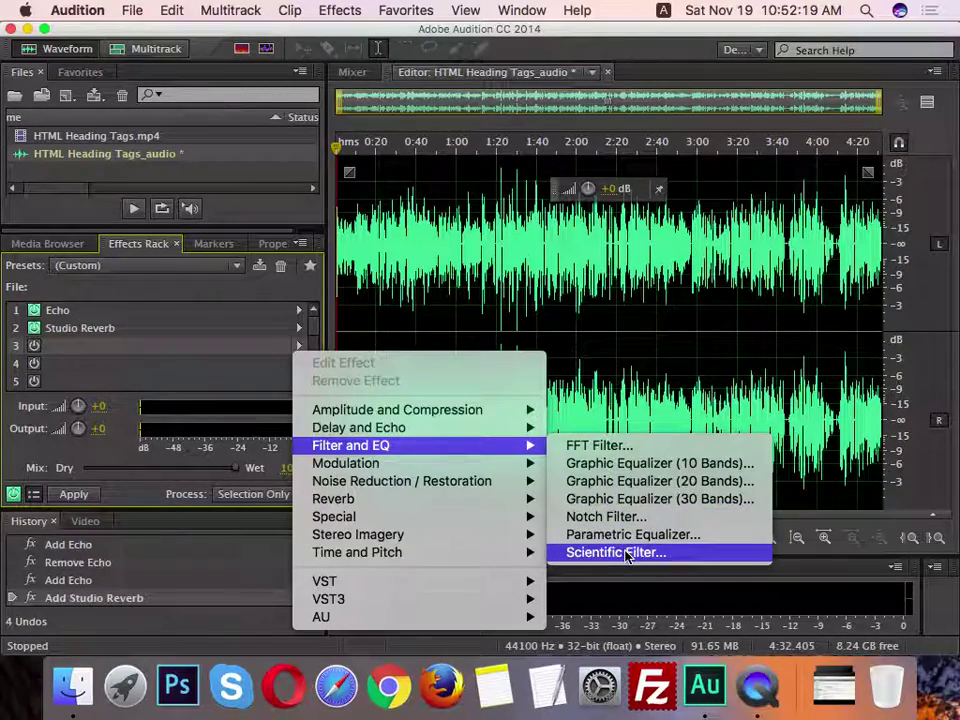
pyautogui.moveTo(502, 466)
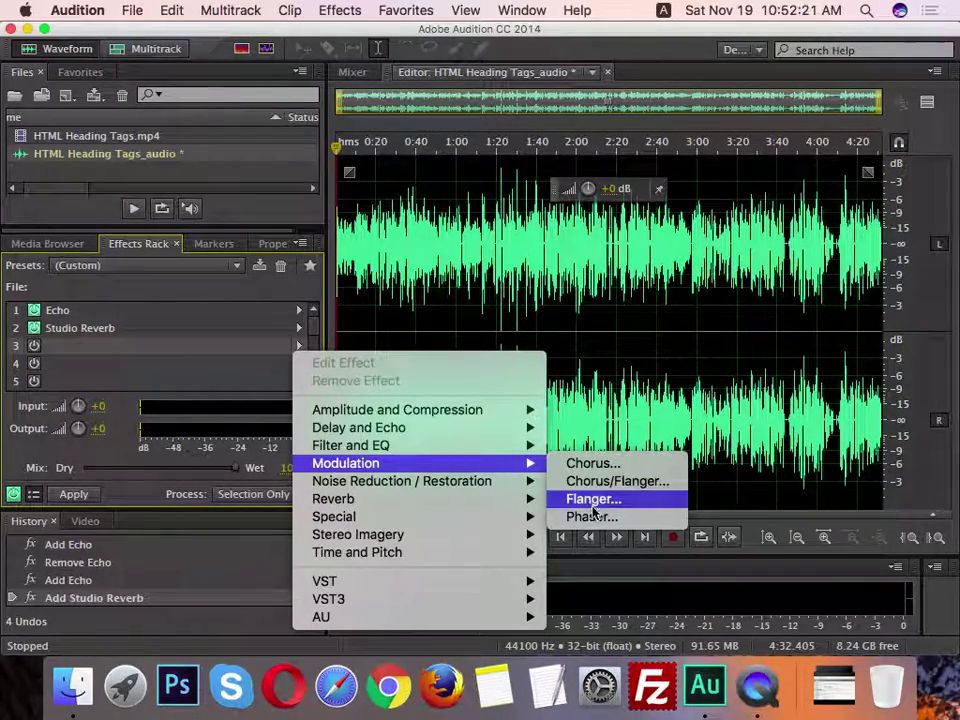
pyautogui.moveTo(443, 499)
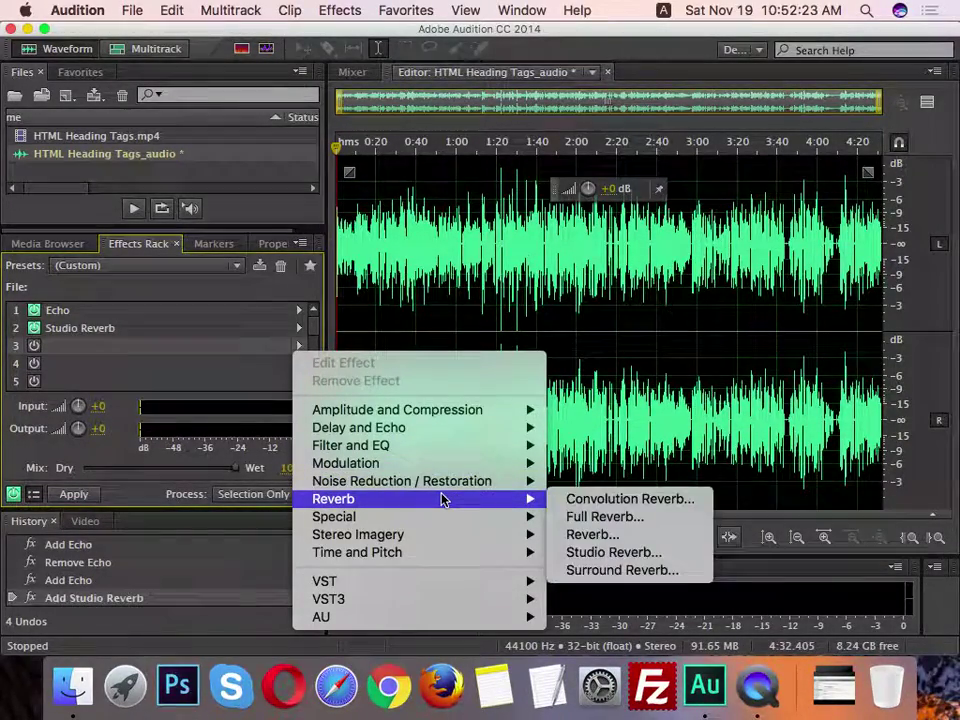
pyautogui.moveTo(505, 518)
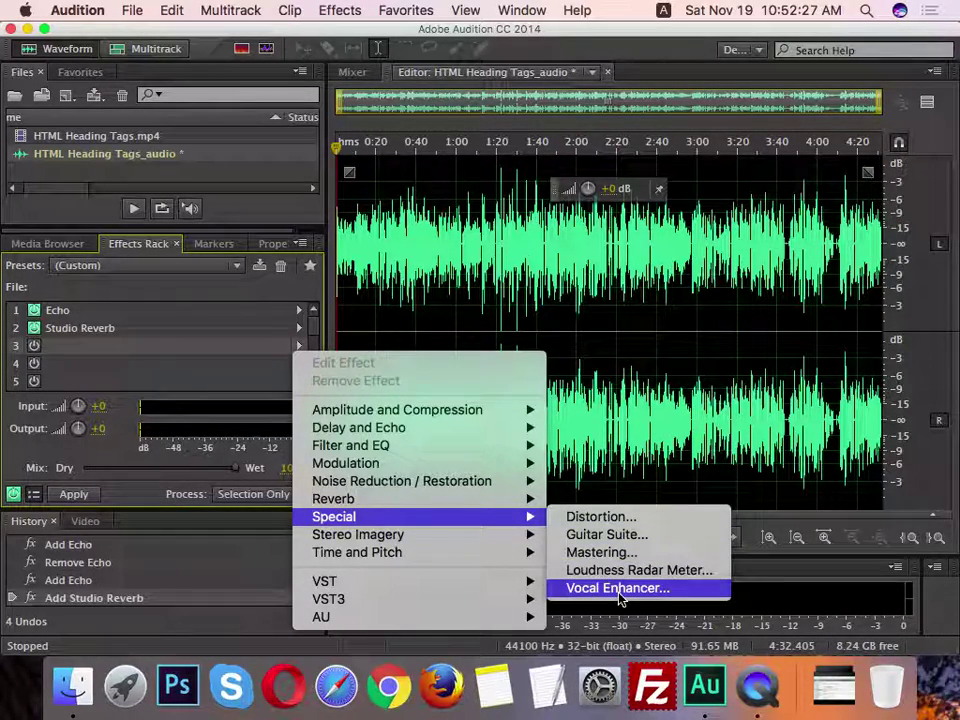
pyautogui.moveTo(493, 538)
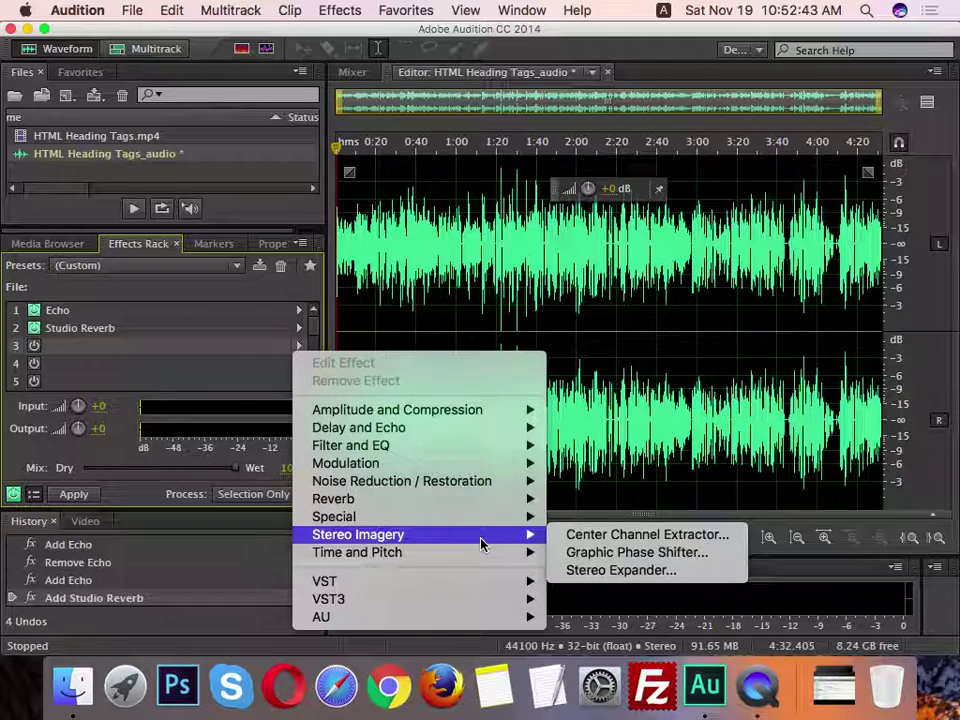
pyautogui.moveTo(440, 418)
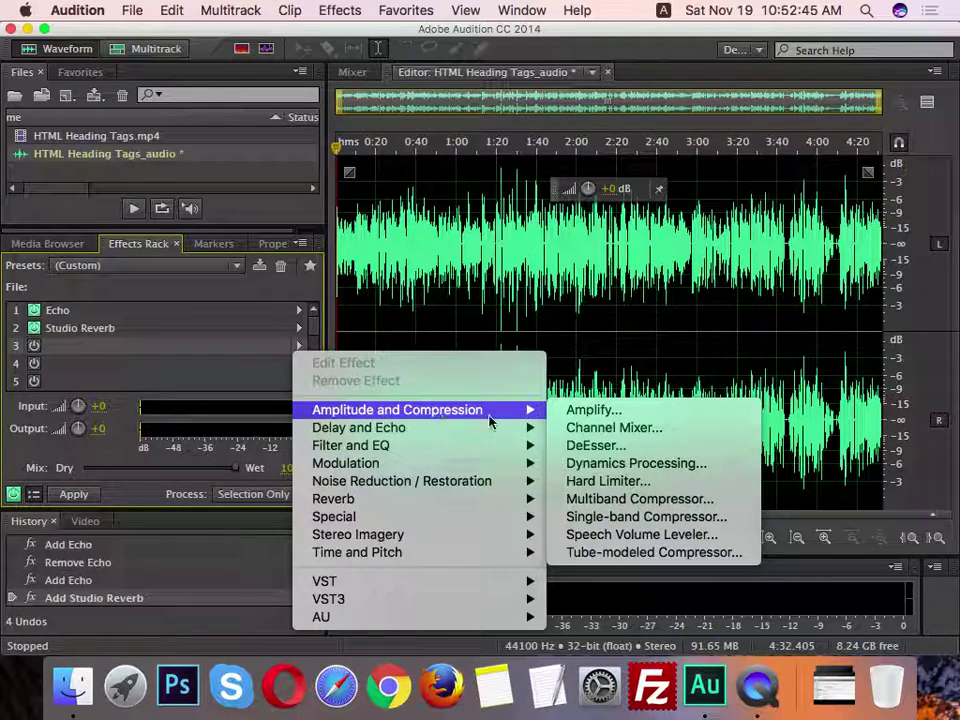
pyautogui.click(605, 416)
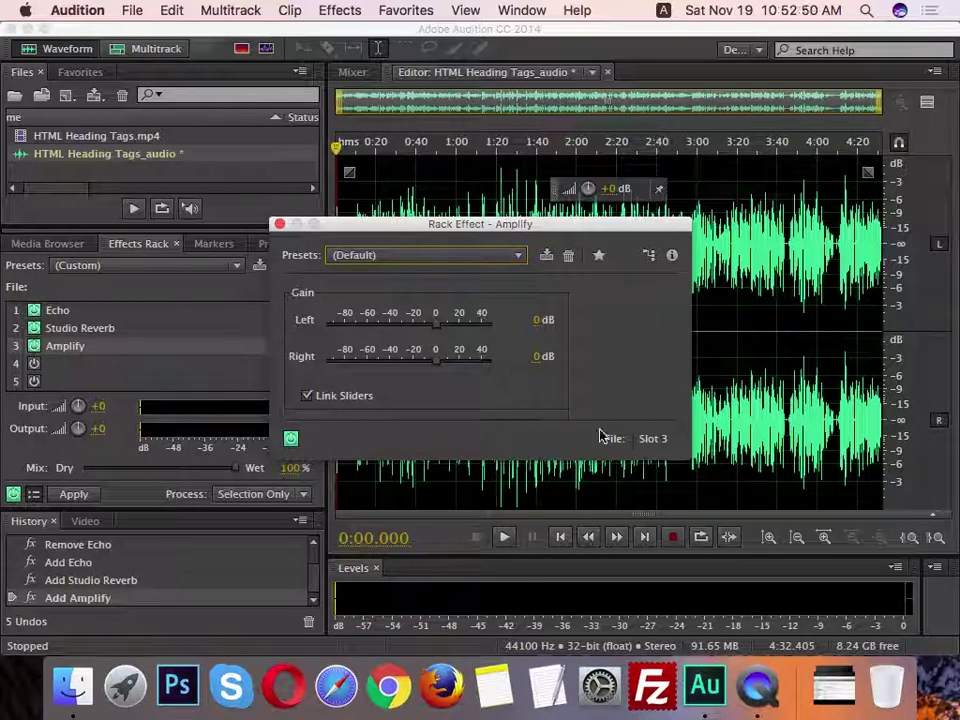
pyautogui.click(280, 223)
# Remove the Amplify effect from slot 3 of the Effects Rack
pyautogui.click(299, 347)
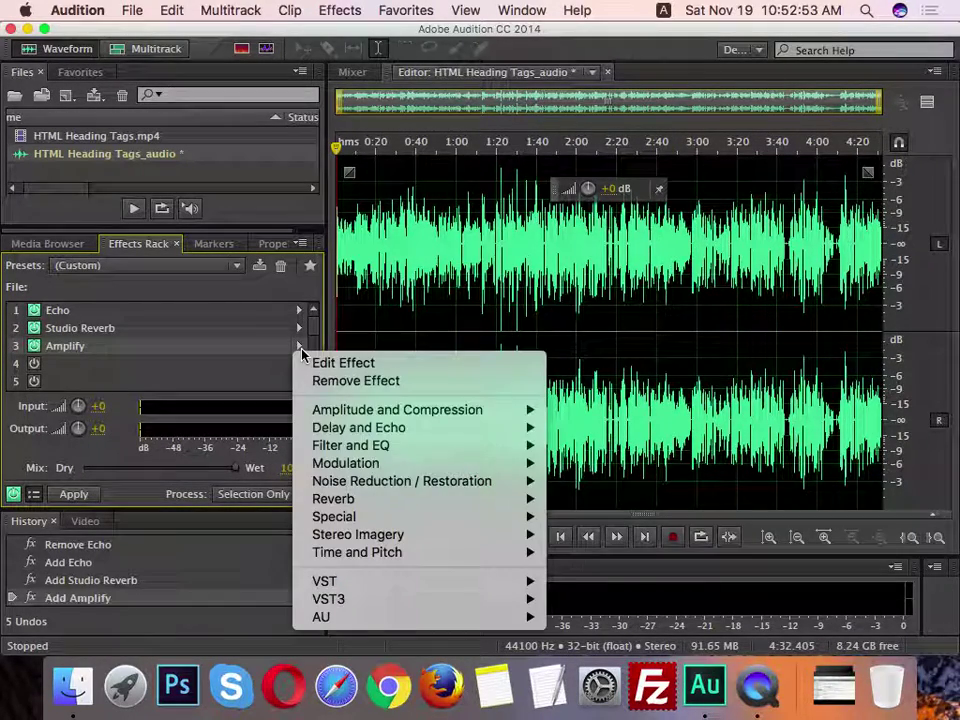
pyautogui.moveTo(390, 537)
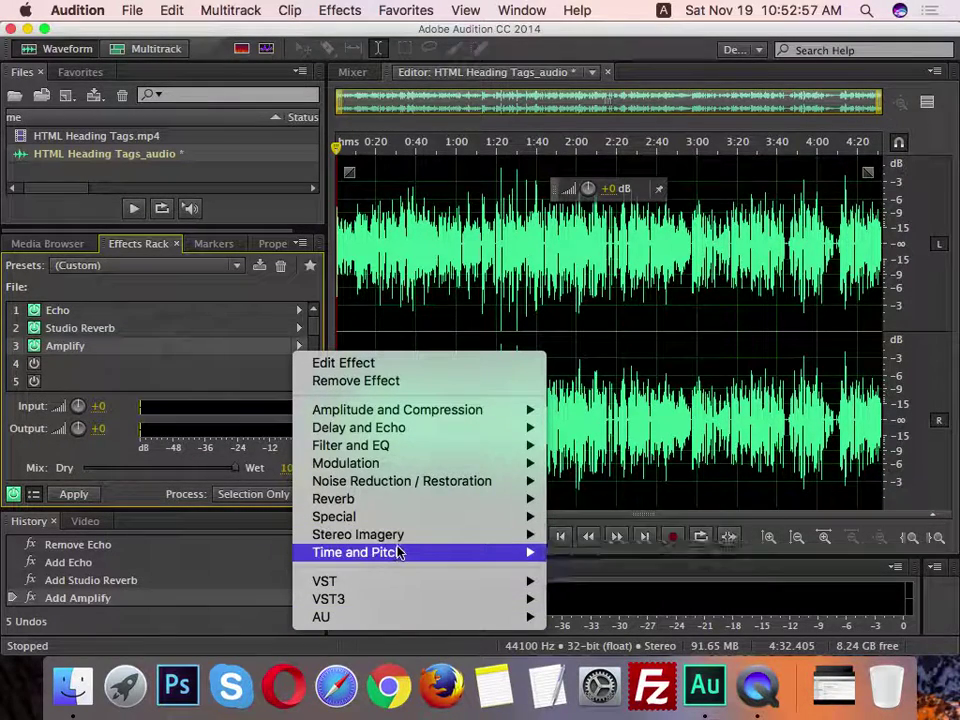
pyautogui.moveTo(405, 512)
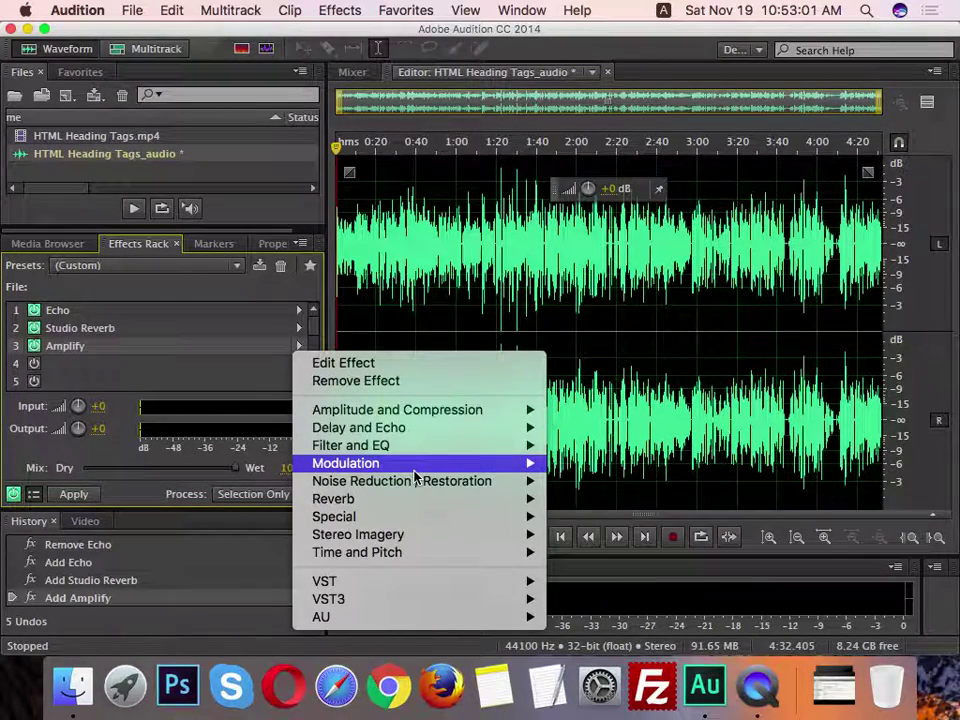
pyautogui.moveTo(414, 470)
pyautogui.moveTo(418, 447)
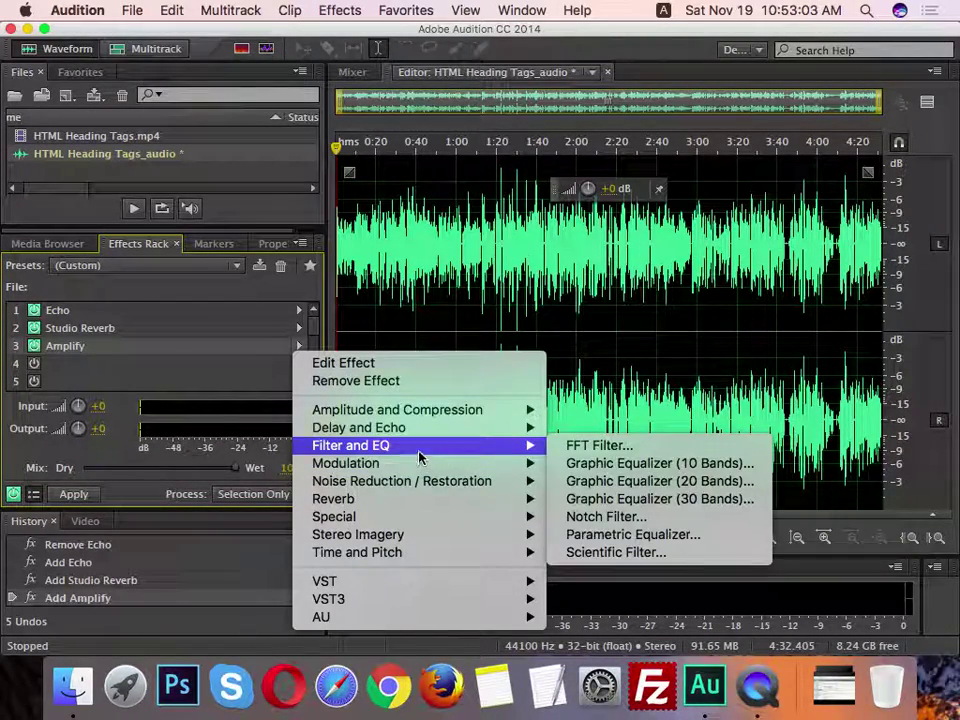
pyautogui.moveTo(422, 412)
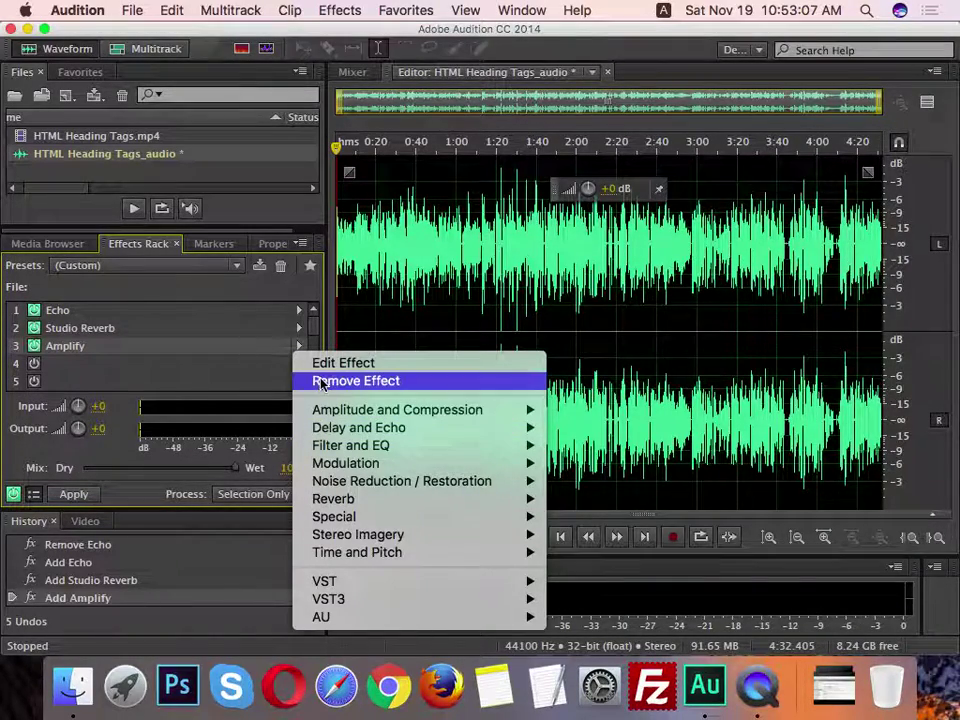
pyautogui.click(317, 381)
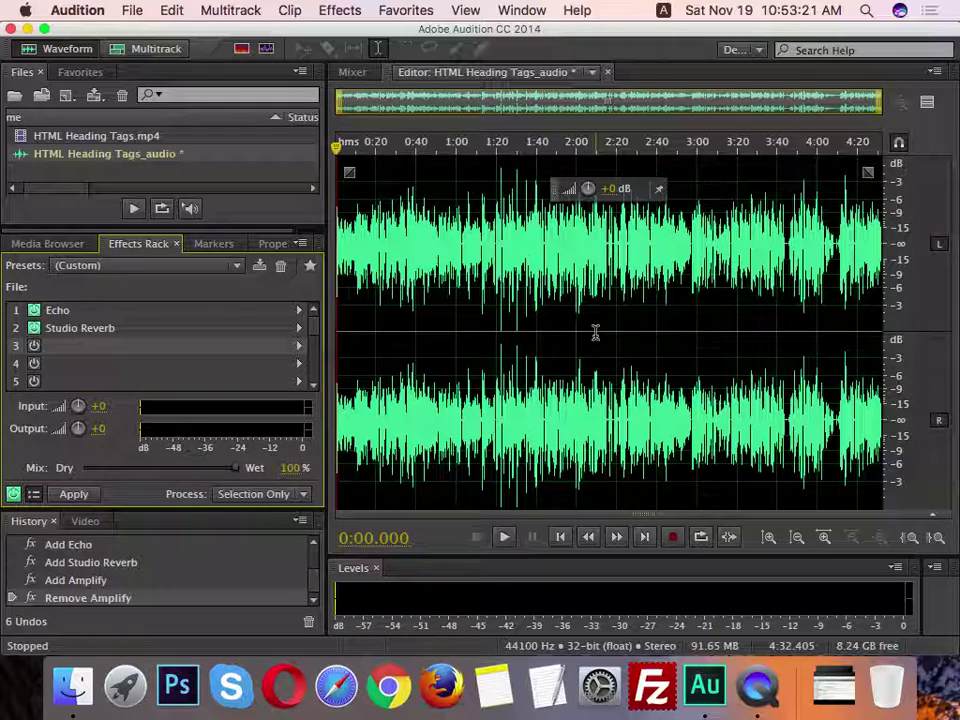
# Add the Vocal Enhancer effect to slot 3 of the Effects Rack, and switch off Studio Reverb and Echo
pyautogui.click(298, 348)
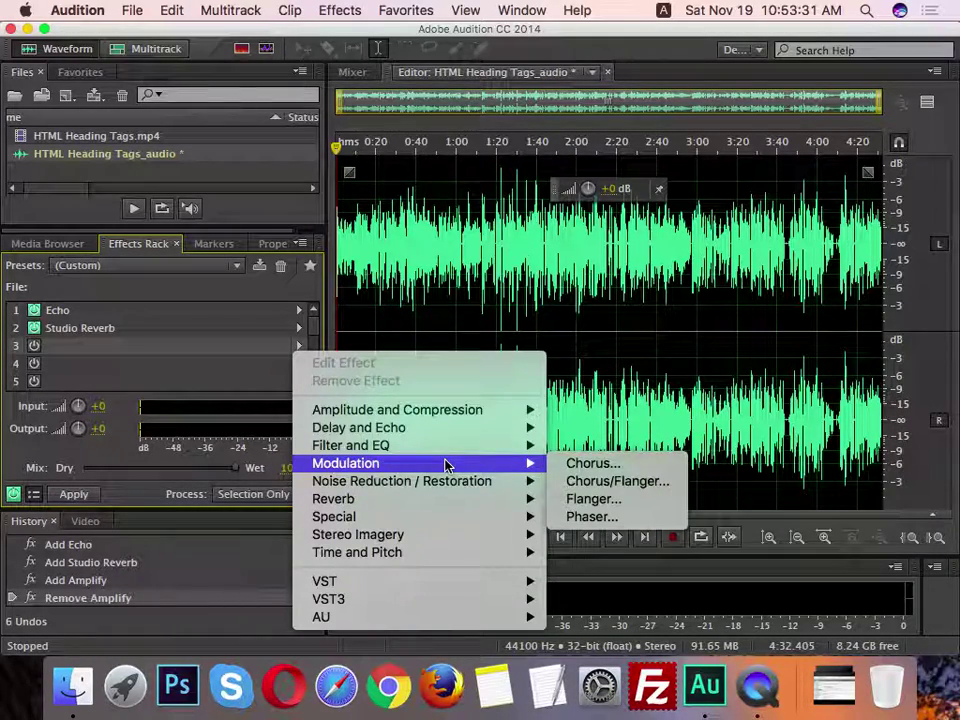
pyautogui.moveTo(444, 525)
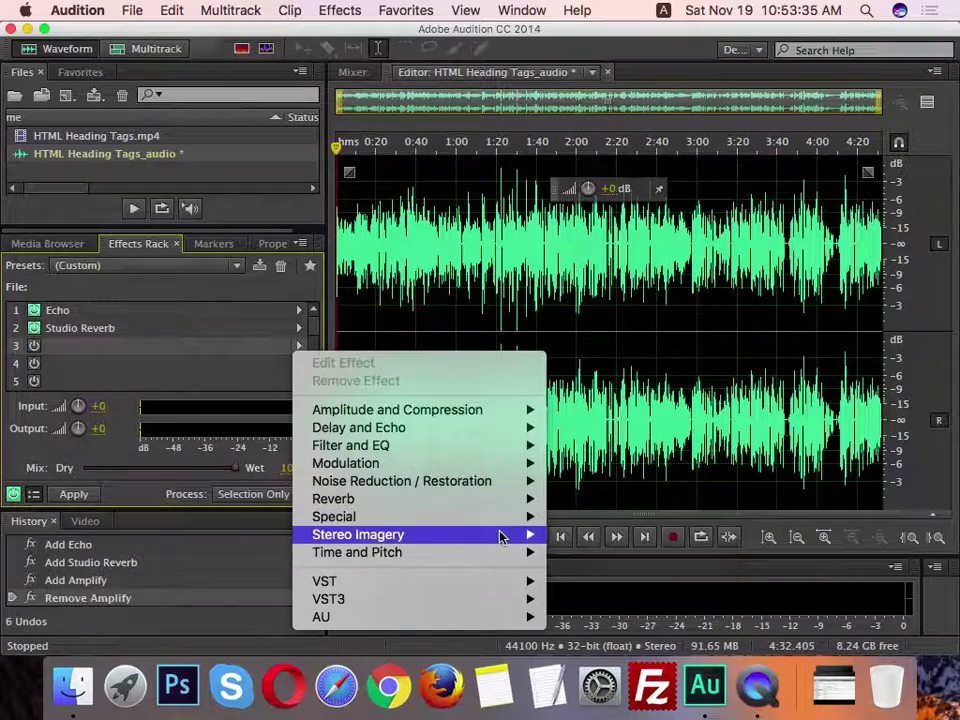
pyautogui.moveTo(494, 519)
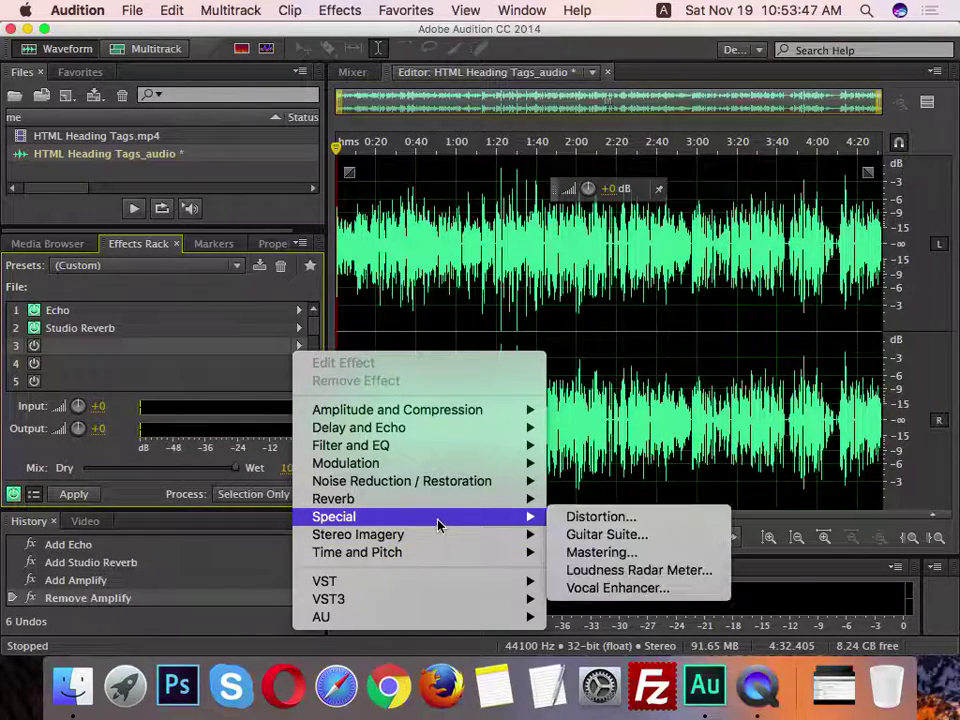
pyautogui.click(663, 596)
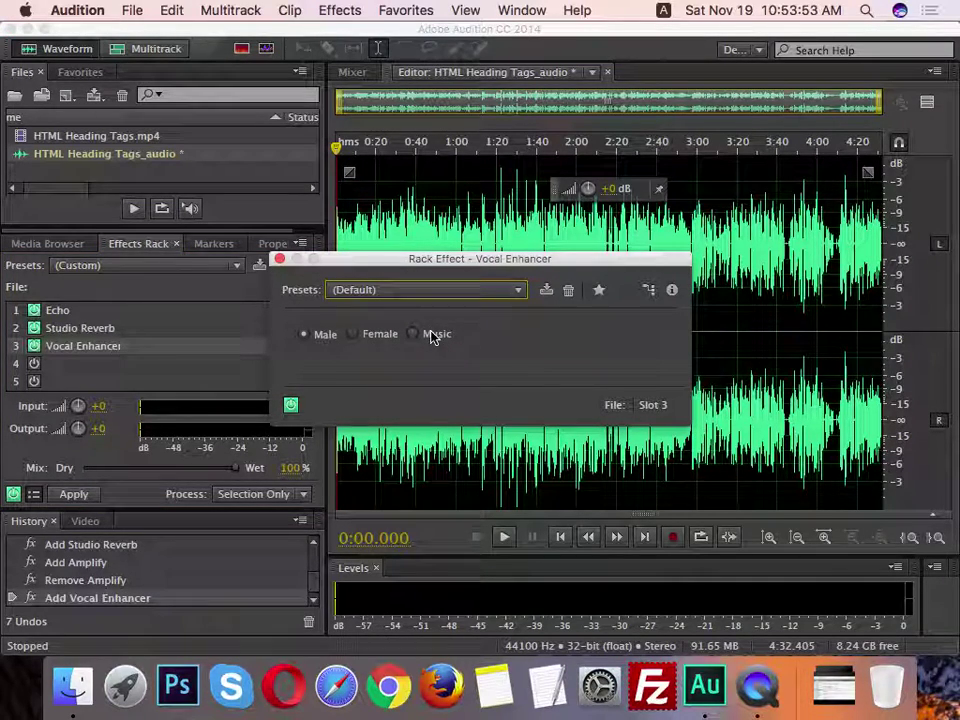
pyautogui.click(35, 326)
pyautogui.click(34, 311)
# Play the audio while comparing the Vocal Enhancer's Female and Music modes, choose Male, and stop playback
pyautogui.press('space')
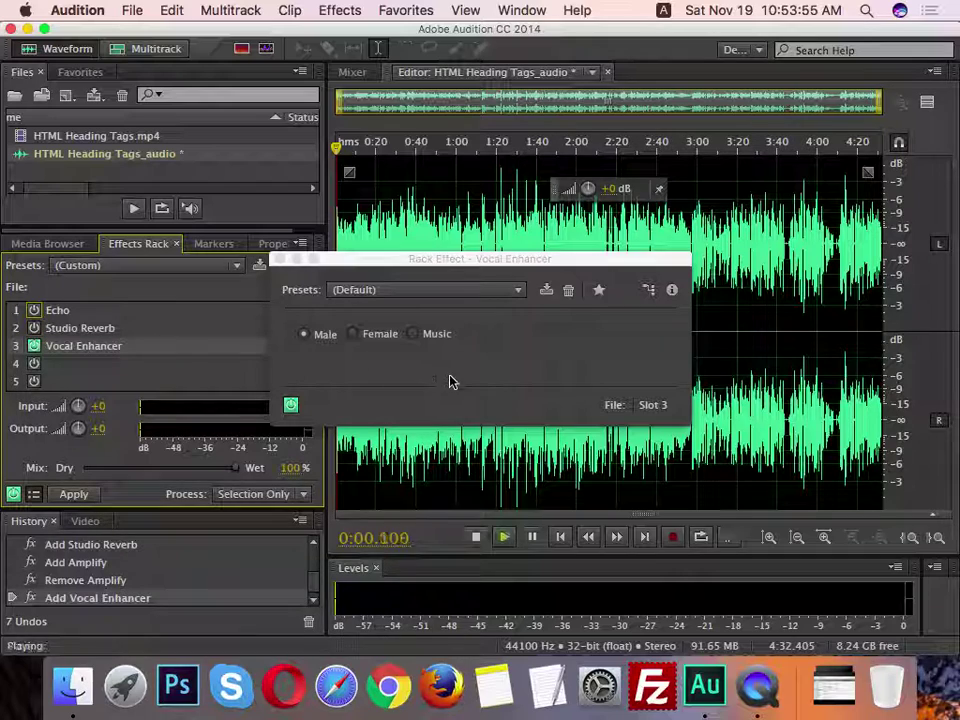
pyautogui.click(374, 335)
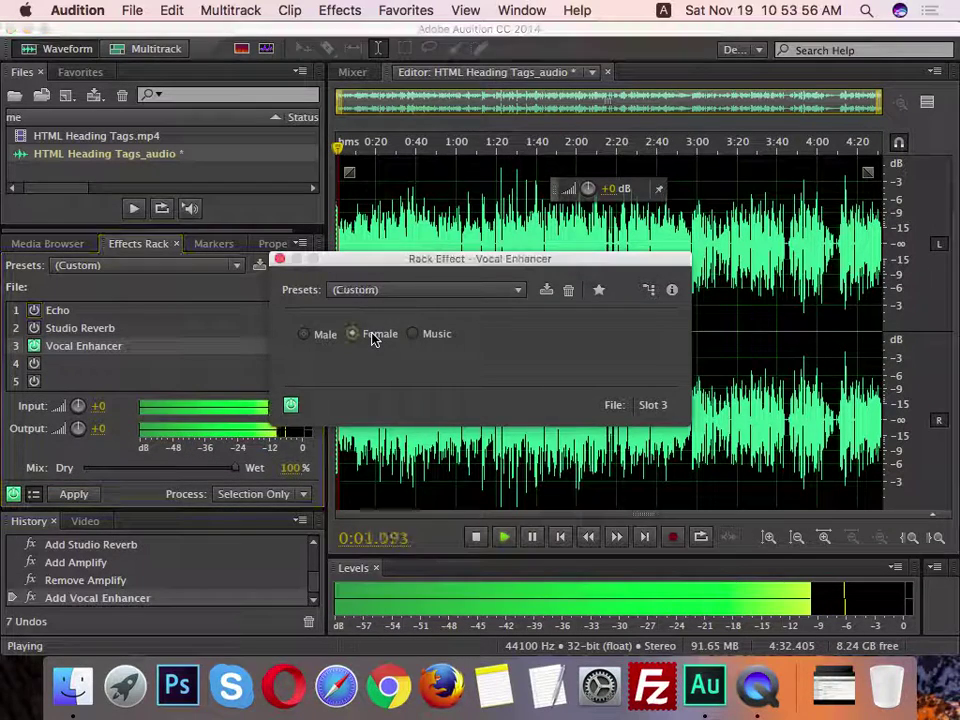
pyautogui.click(422, 338)
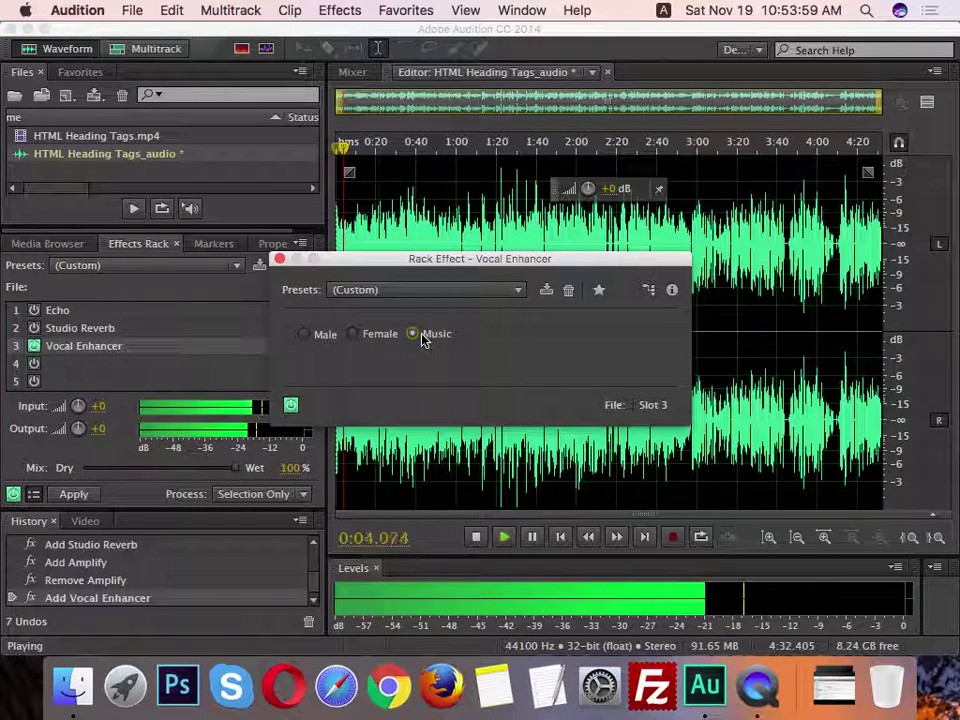
pyautogui.click(382, 341)
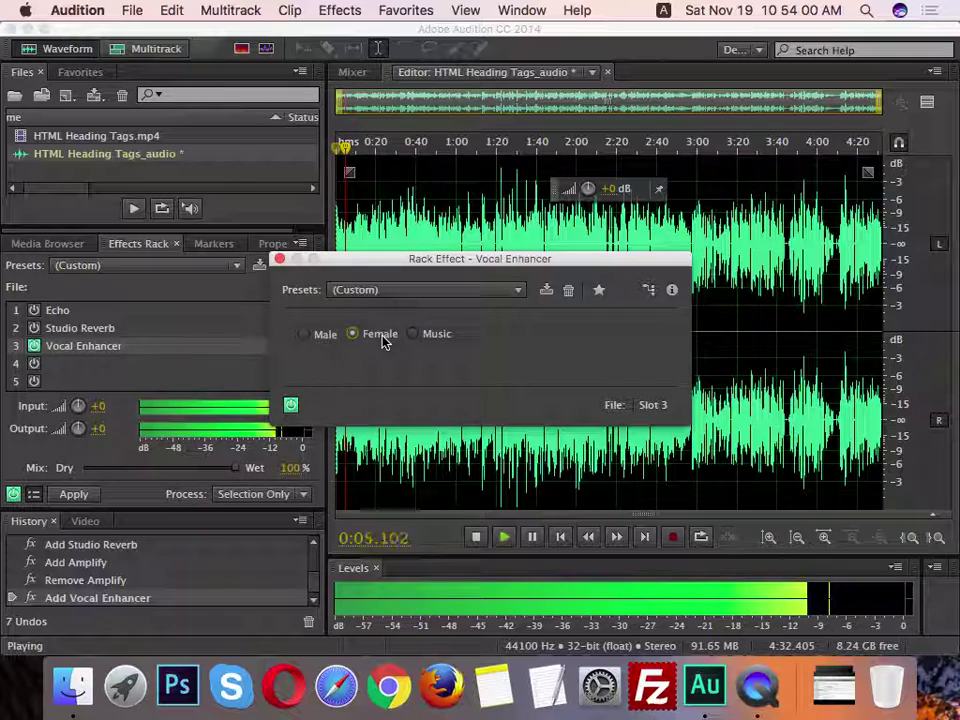
pyautogui.click(327, 338)
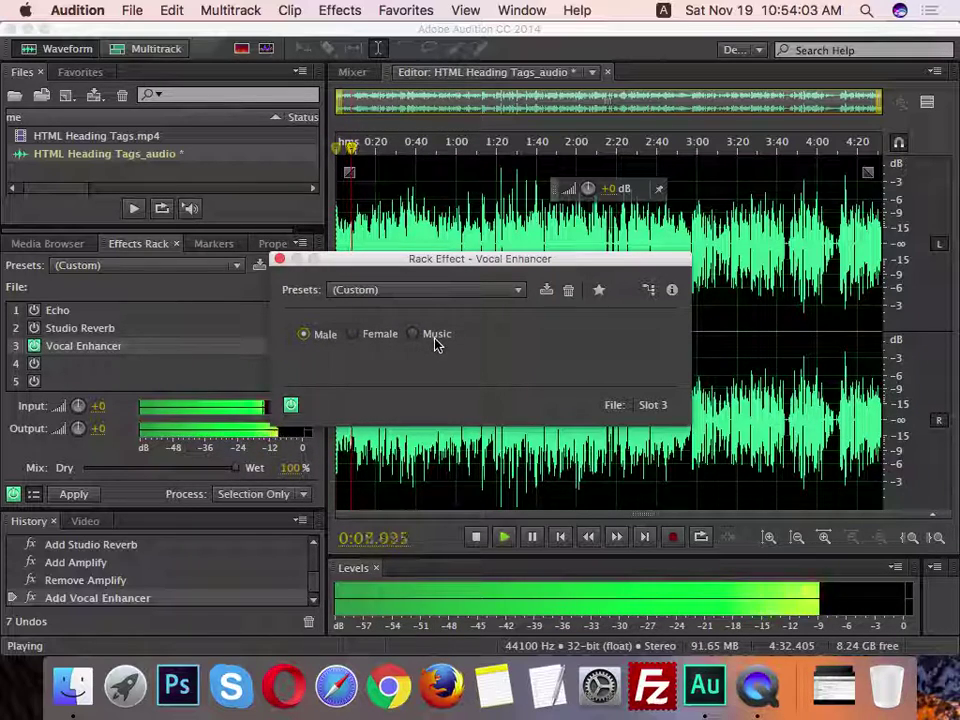
pyautogui.press('space')
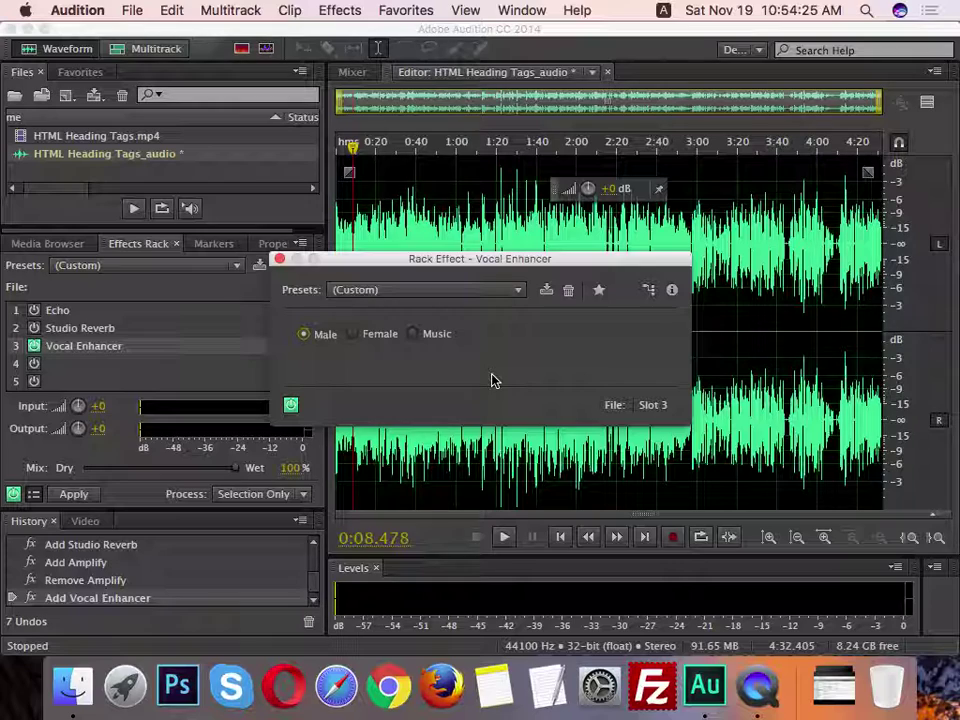
# Try the Vocal Enhancer's Female and Music modes with playback stopped, and set the mode back to Male
pyautogui.click(379, 336)
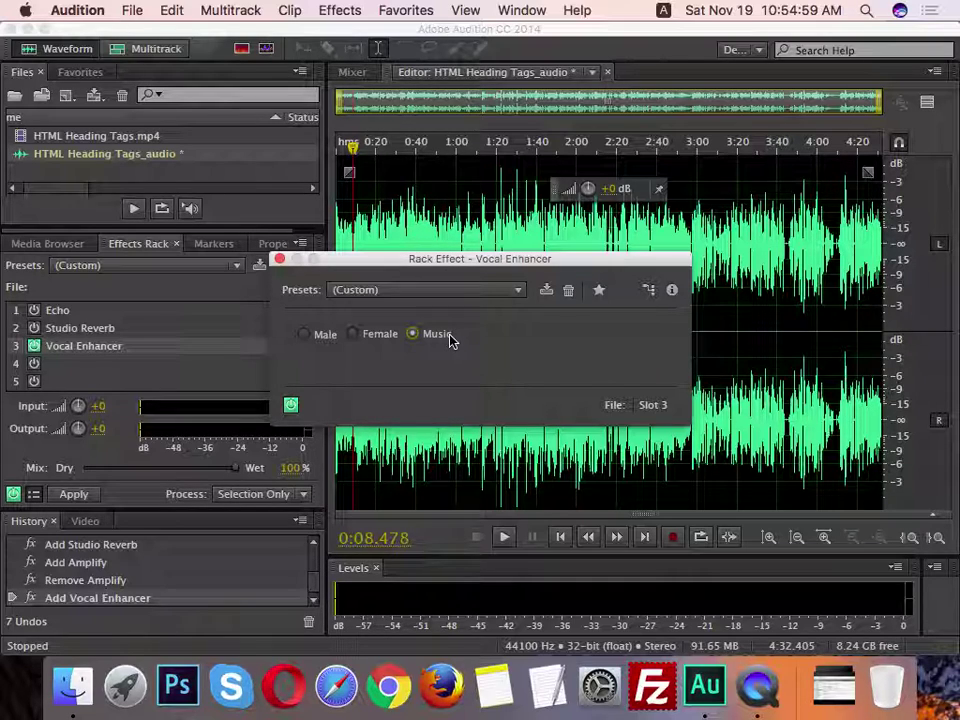
pyautogui.click(370, 335)
pyautogui.click(321, 336)
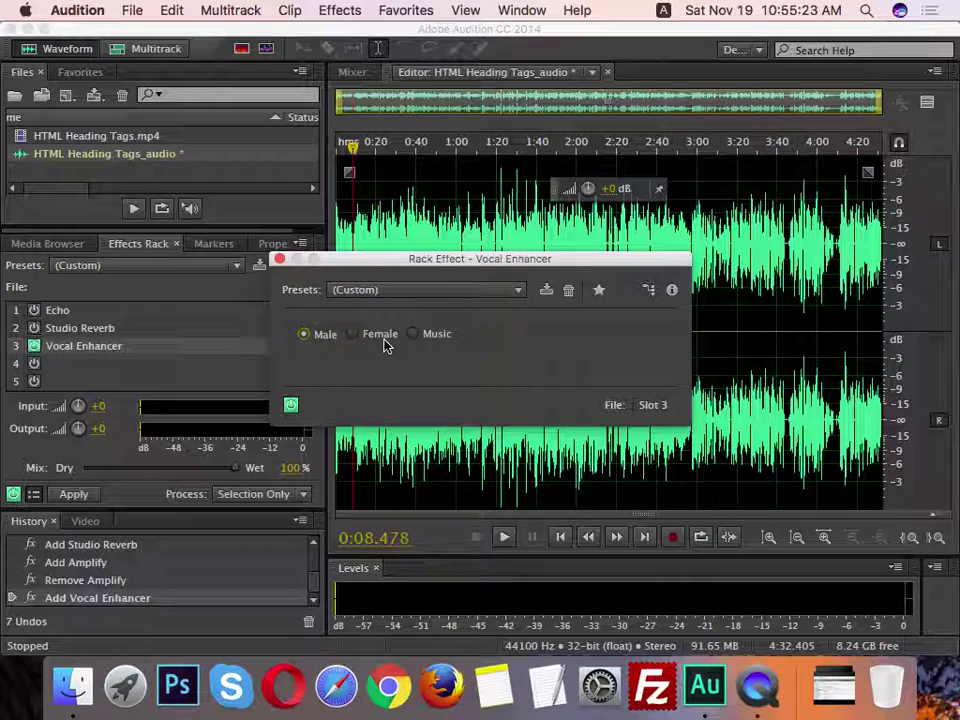
# Set the Vocal Enhancer's mode to Music and close its settings
pyautogui.click(355, 335)
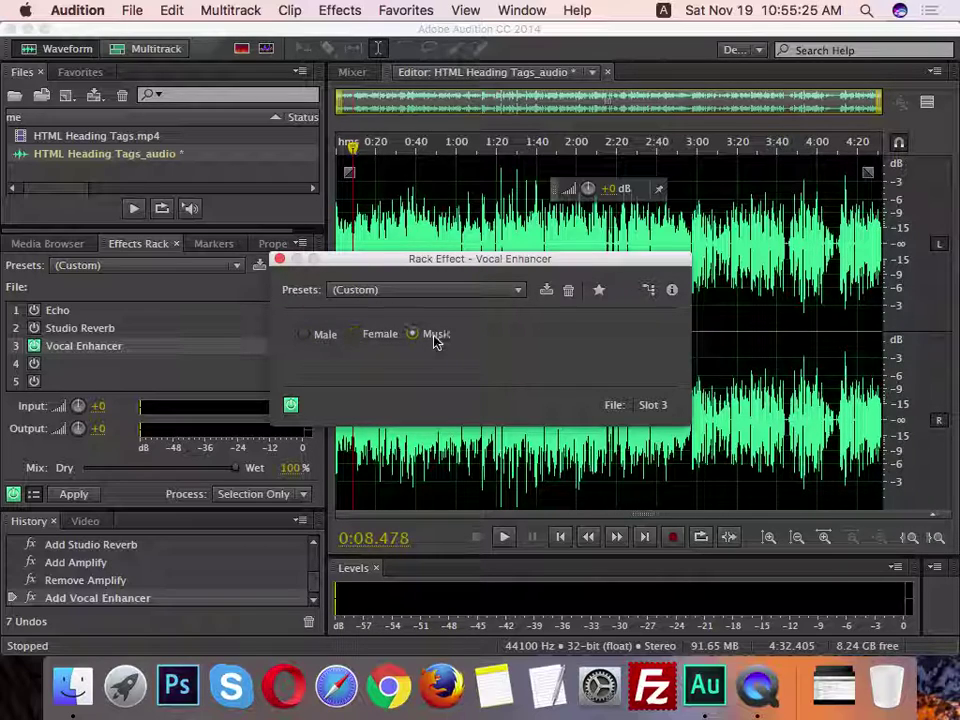
pyautogui.click(280, 259)
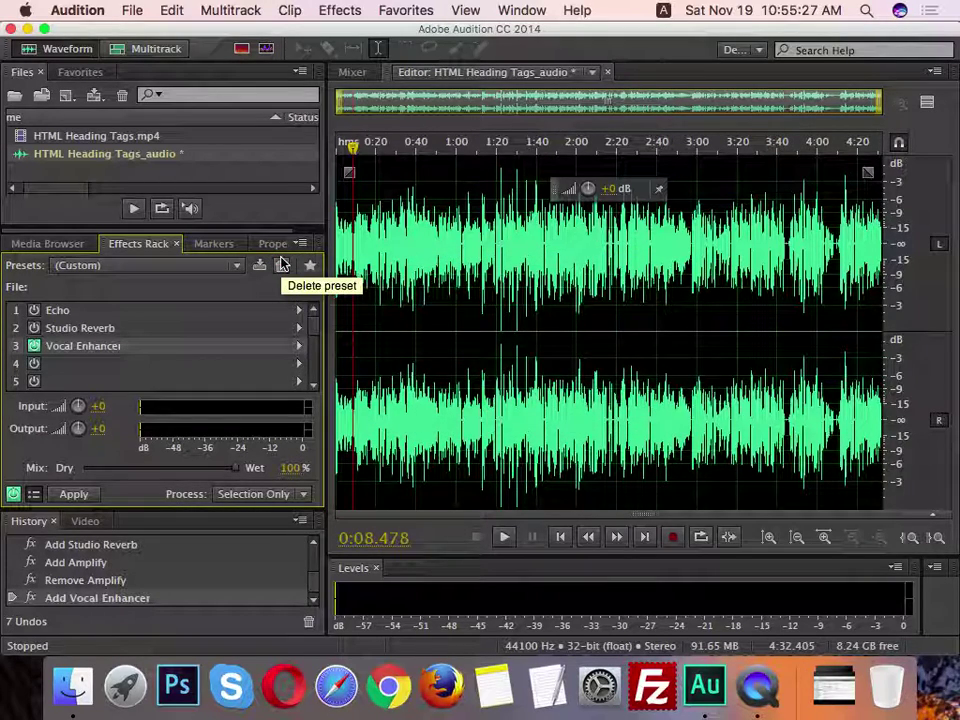
# Switch on Echo and Studio Reverb alongside Vocal Enhancer in the Effects Rack, and briefly view the Vocal Enhancer's settings
pyautogui.click(33, 345)
pyautogui.click(34, 328)
pyautogui.click(34, 310)
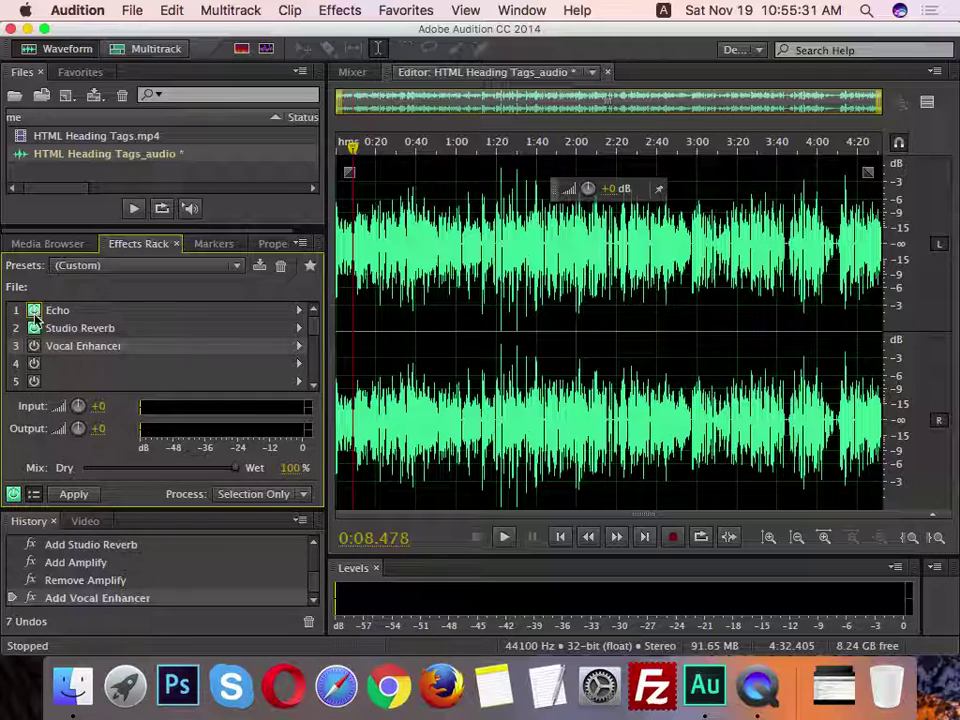
pyautogui.click(35, 345)
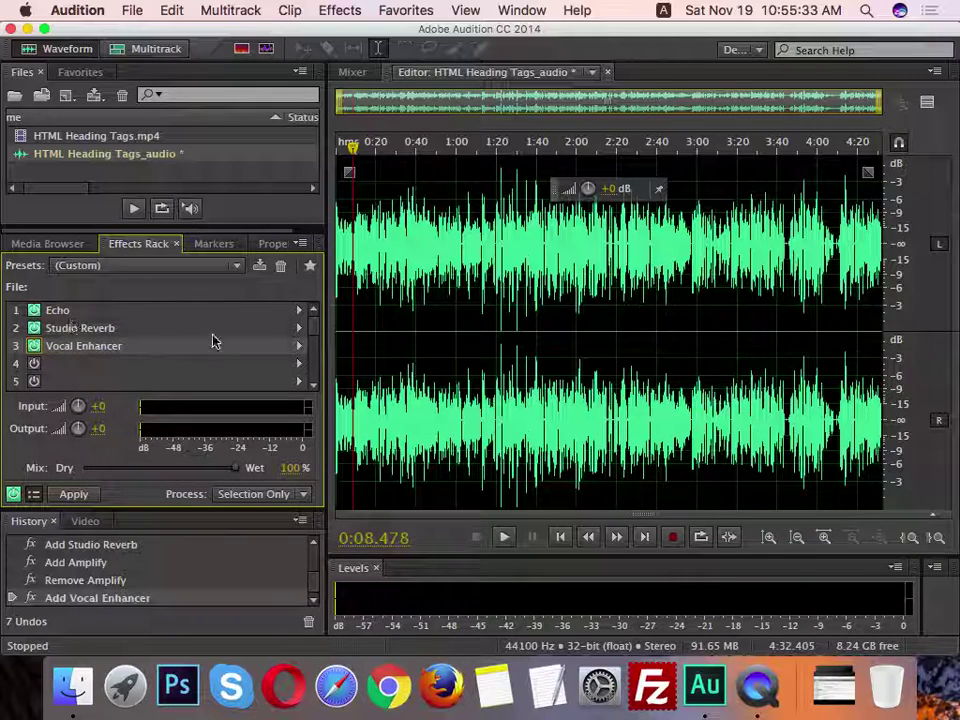
pyautogui.doubleClick(44, 345)
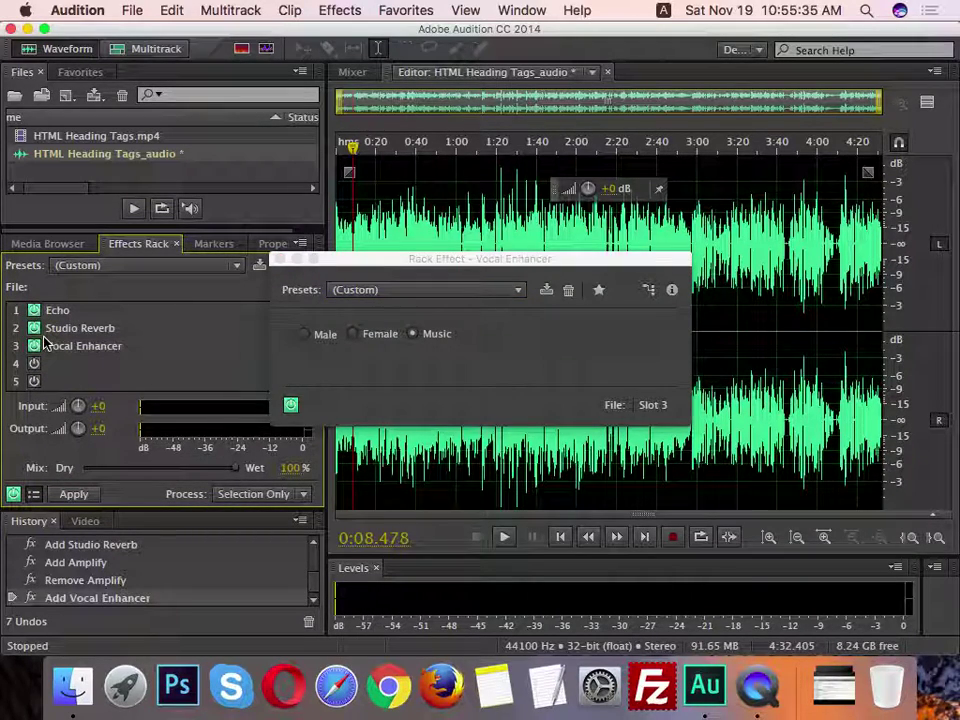
pyautogui.click(278, 258)
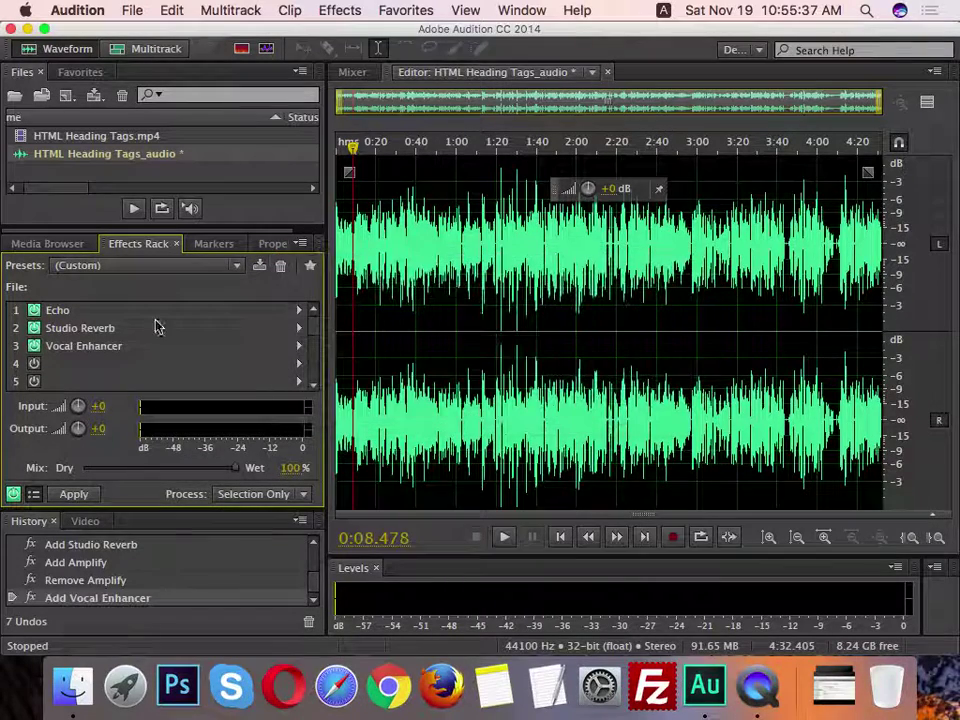
# Switch off Studio Reverb and Vocal Enhancer, and play the audio with only Echo active at a raised system volume
pyautogui.click(34, 328)
pyautogui.click(34, 346)
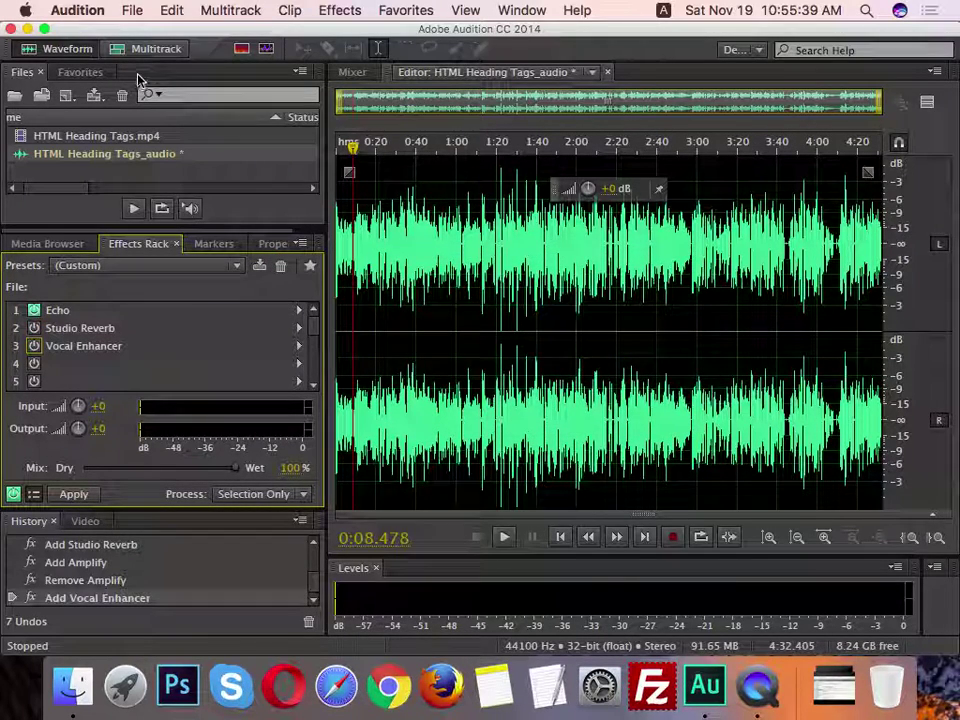
pyautogui.press('space')
pyautogui.press('XF86AudioRaiseVolume')
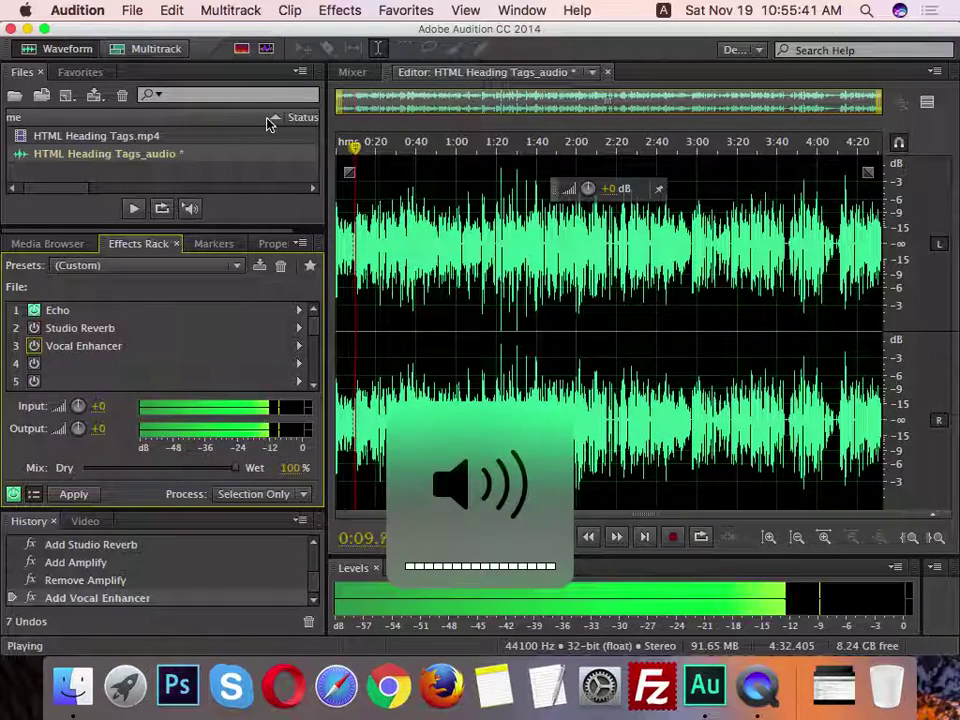
# Switch from Echo to Vocal Enhancer during playback, stop the audio, and place the playhead at about 1:54
pyautogui.click(34, 346)
pyautogui.click(34, 311)
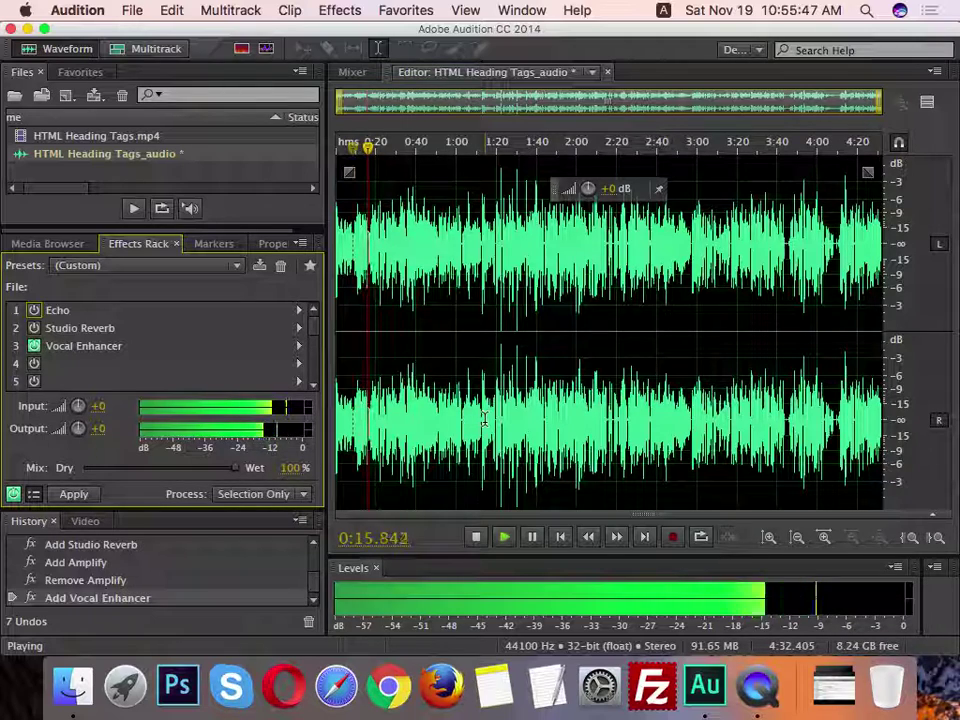
pyautogui.press('space')
pyautogui.click(564, 420)
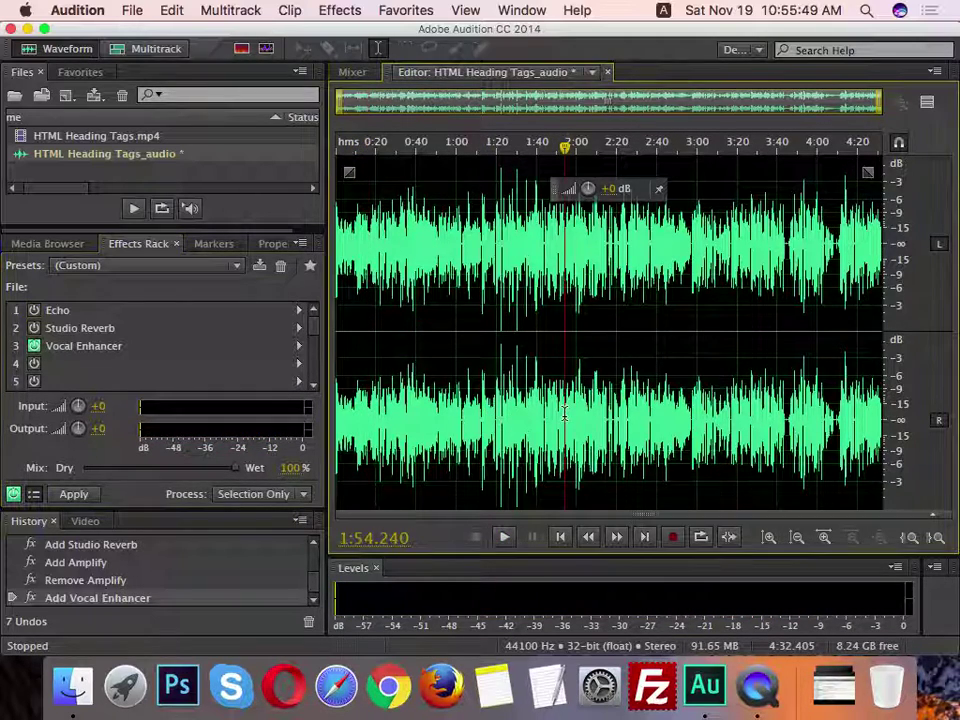